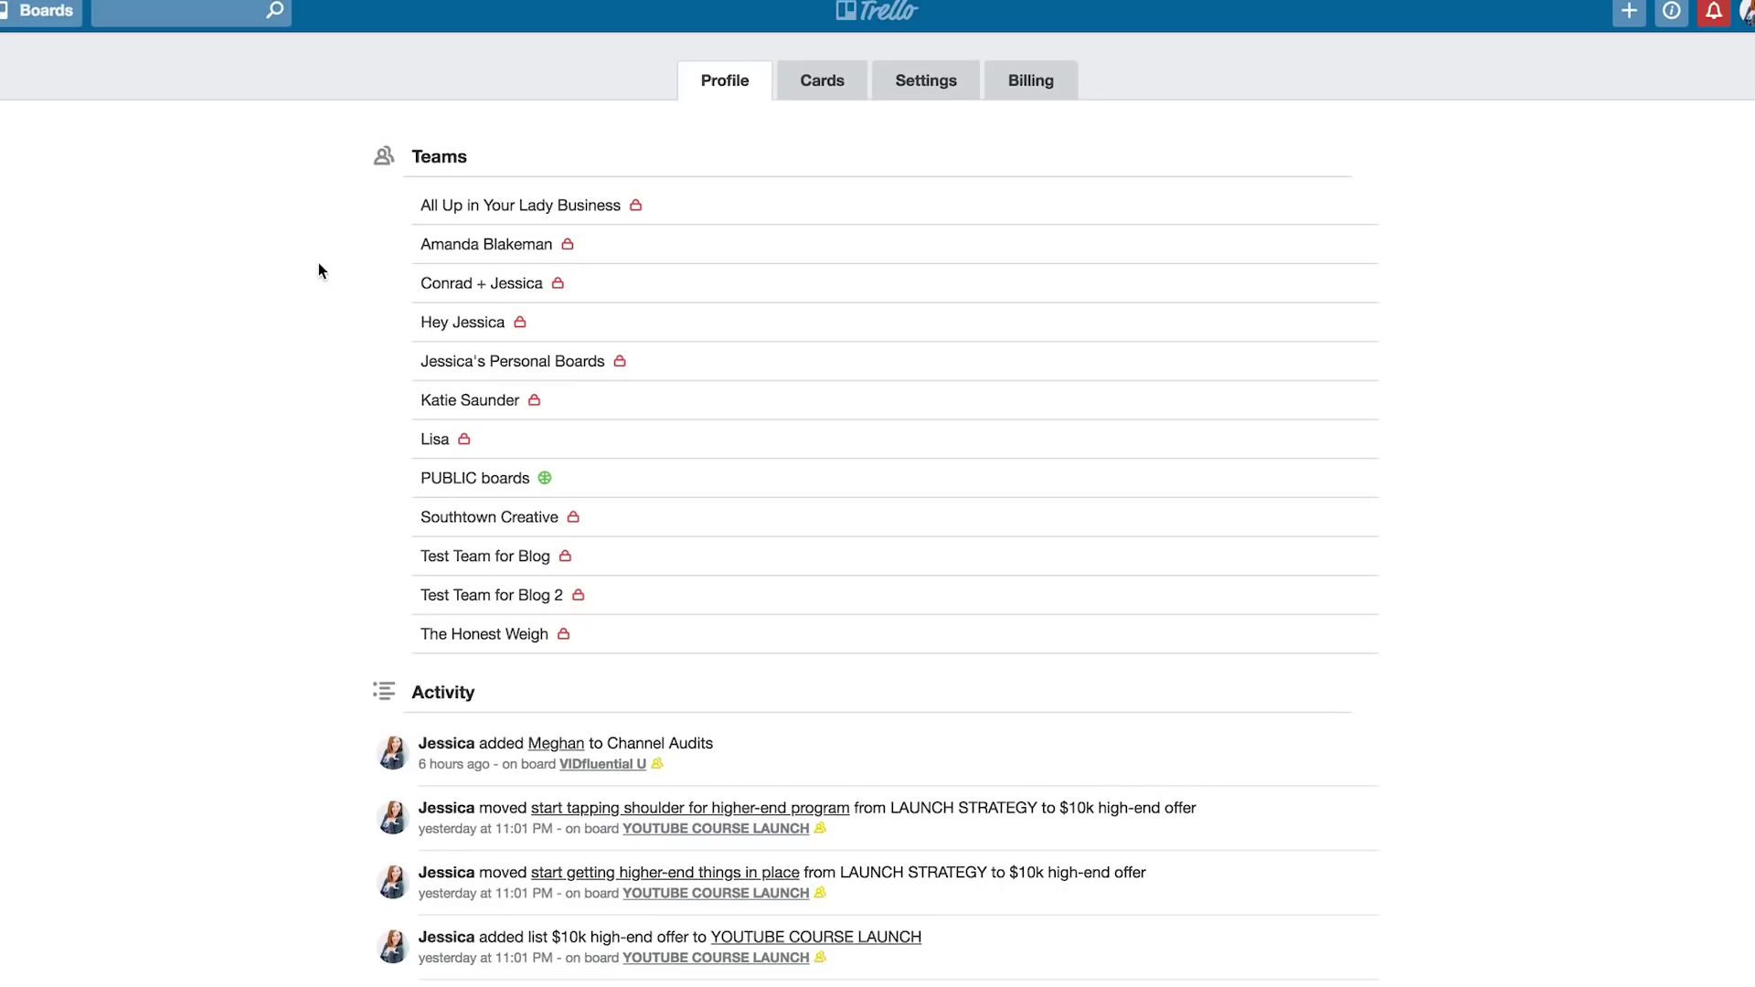
From the Profile page, open the Hey Jessica team's page of project boards.
{"action": "left_click", "coordinate": [1744, 13]}
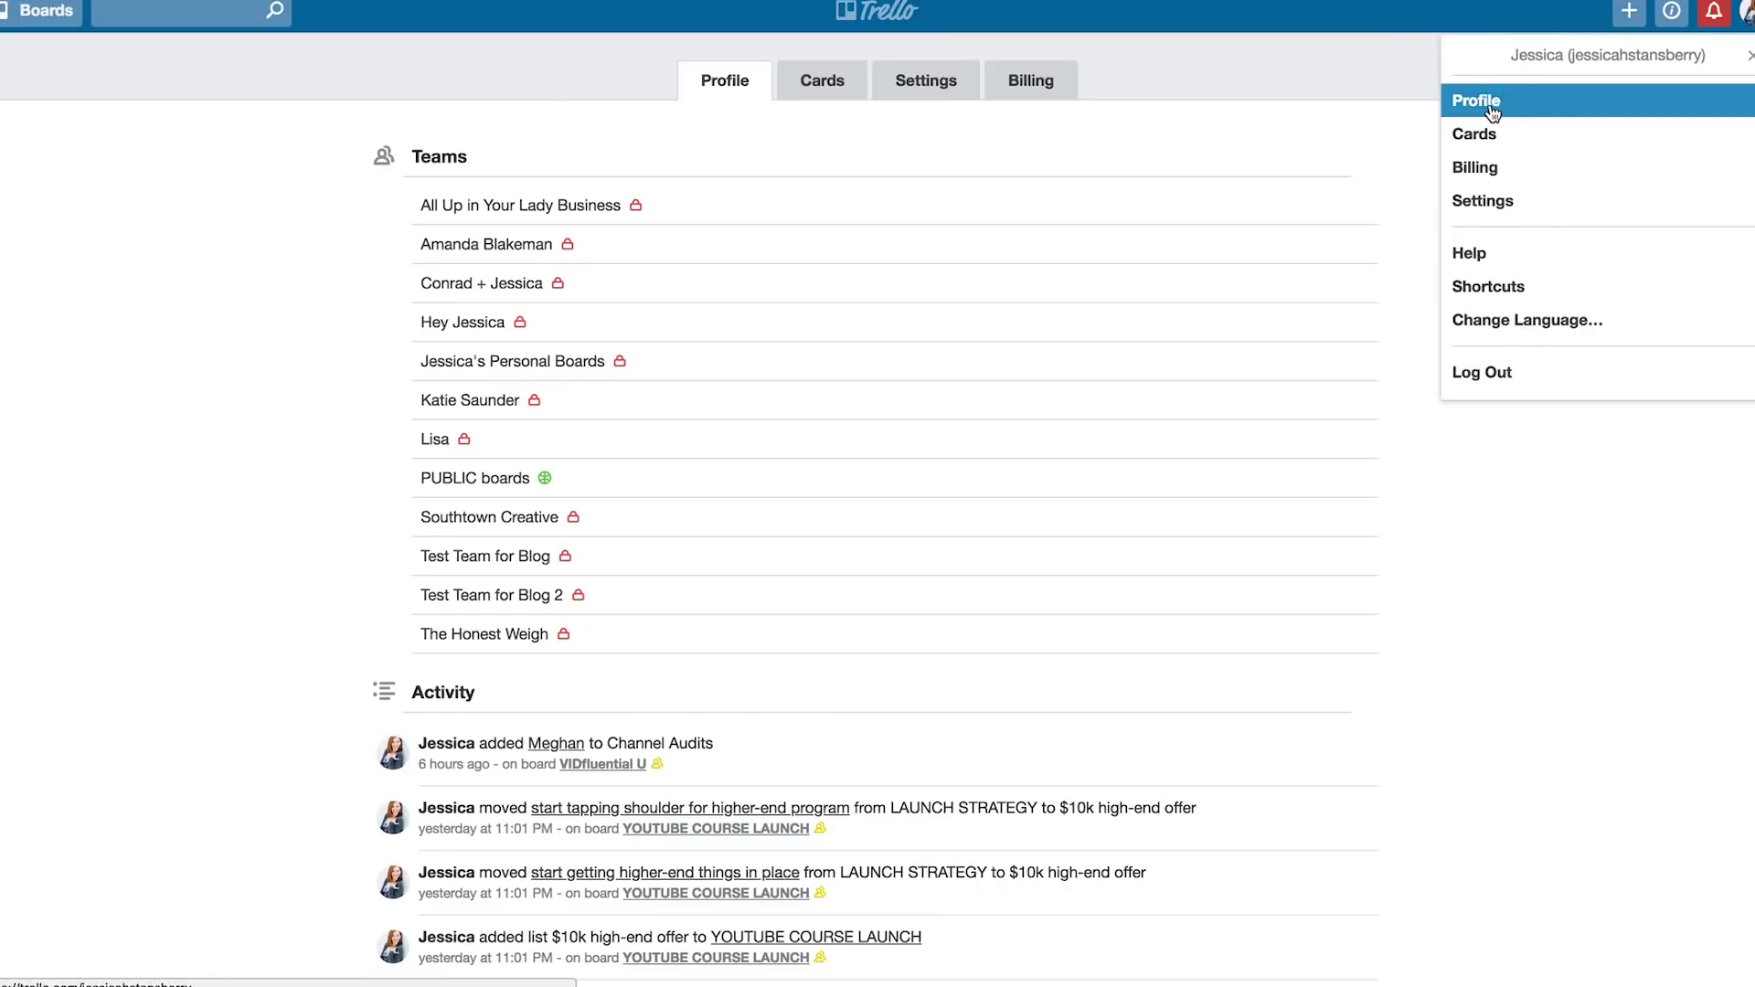
{"action": "left_click", "coordinate": [1299, 105]}
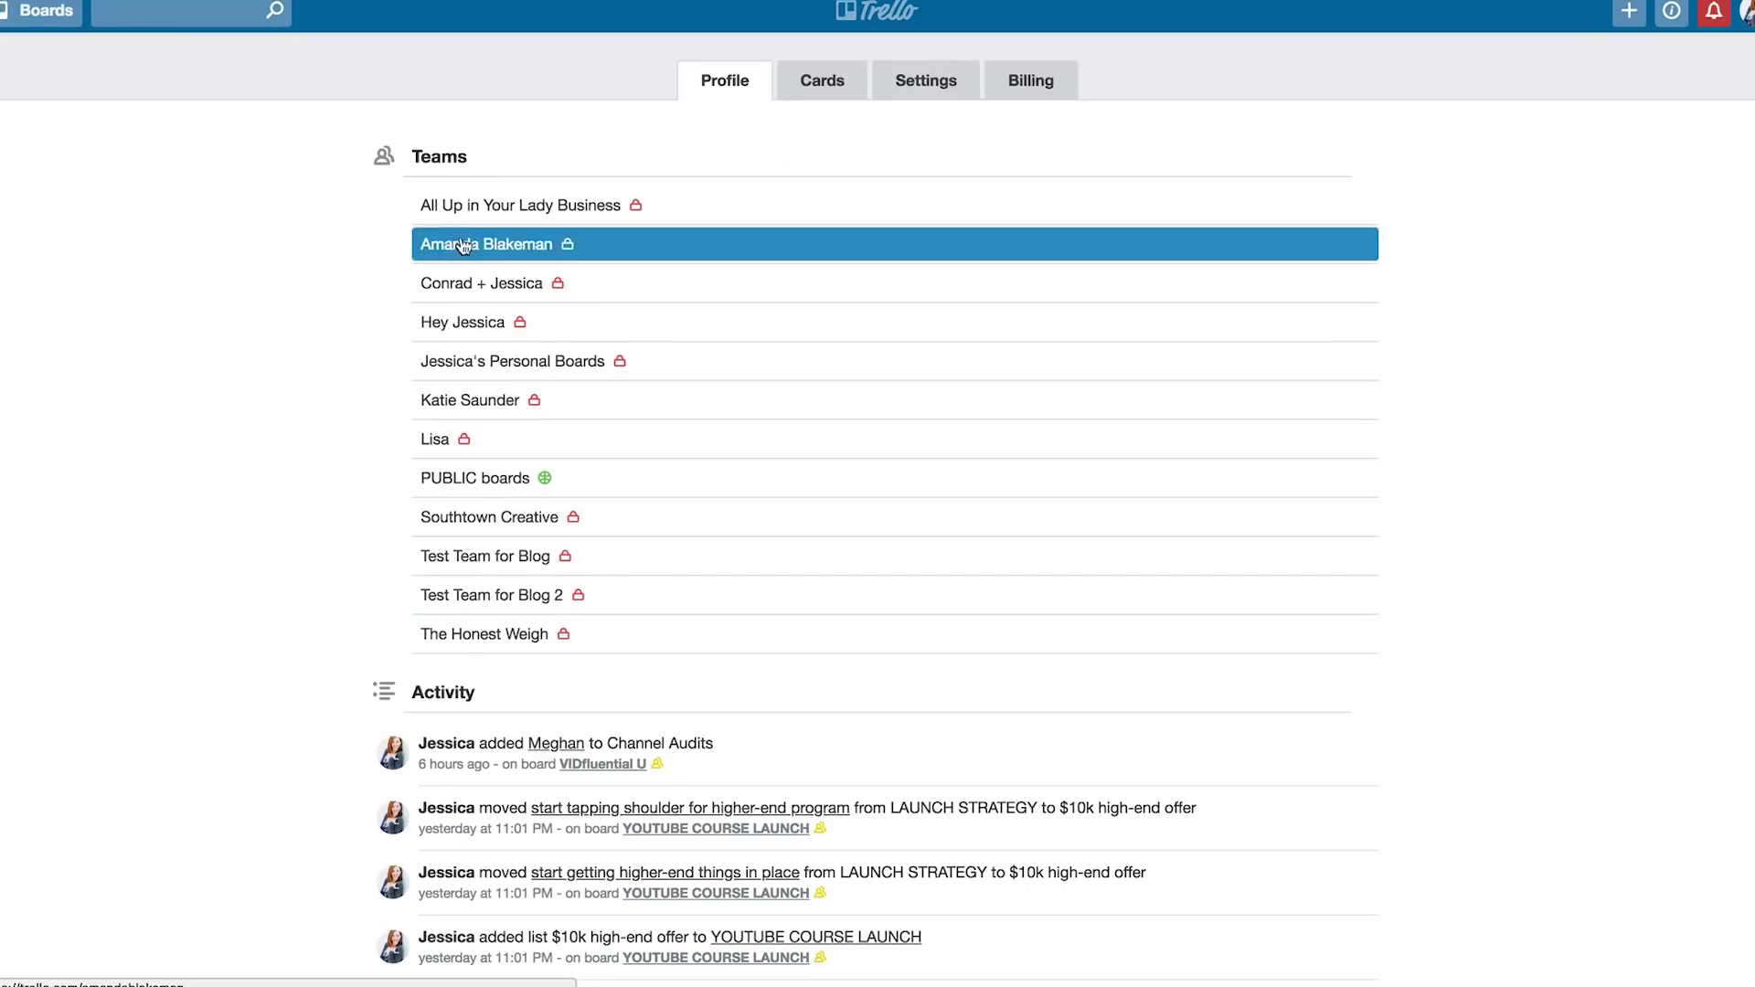
{"action": "left_click", "coordinate": [457, 327]}
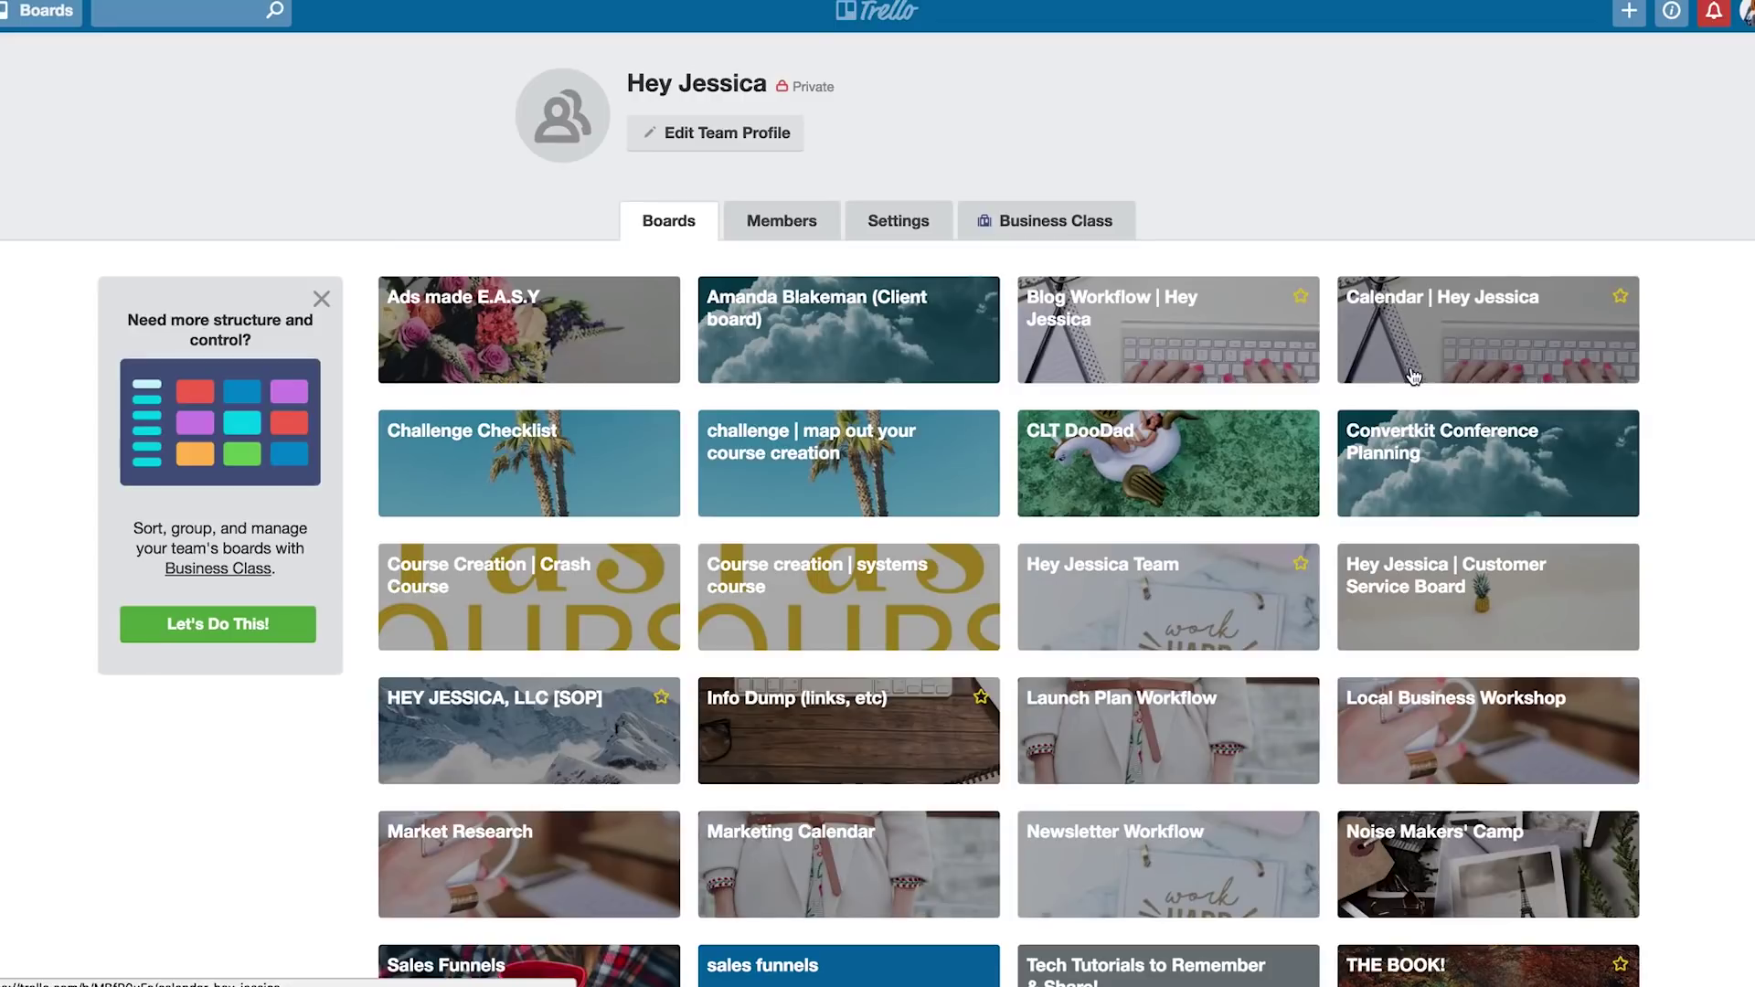
{"action": "scroll", "coordinate": [551, 595], "scroll_direction": "down", "scroll_amount": 5}
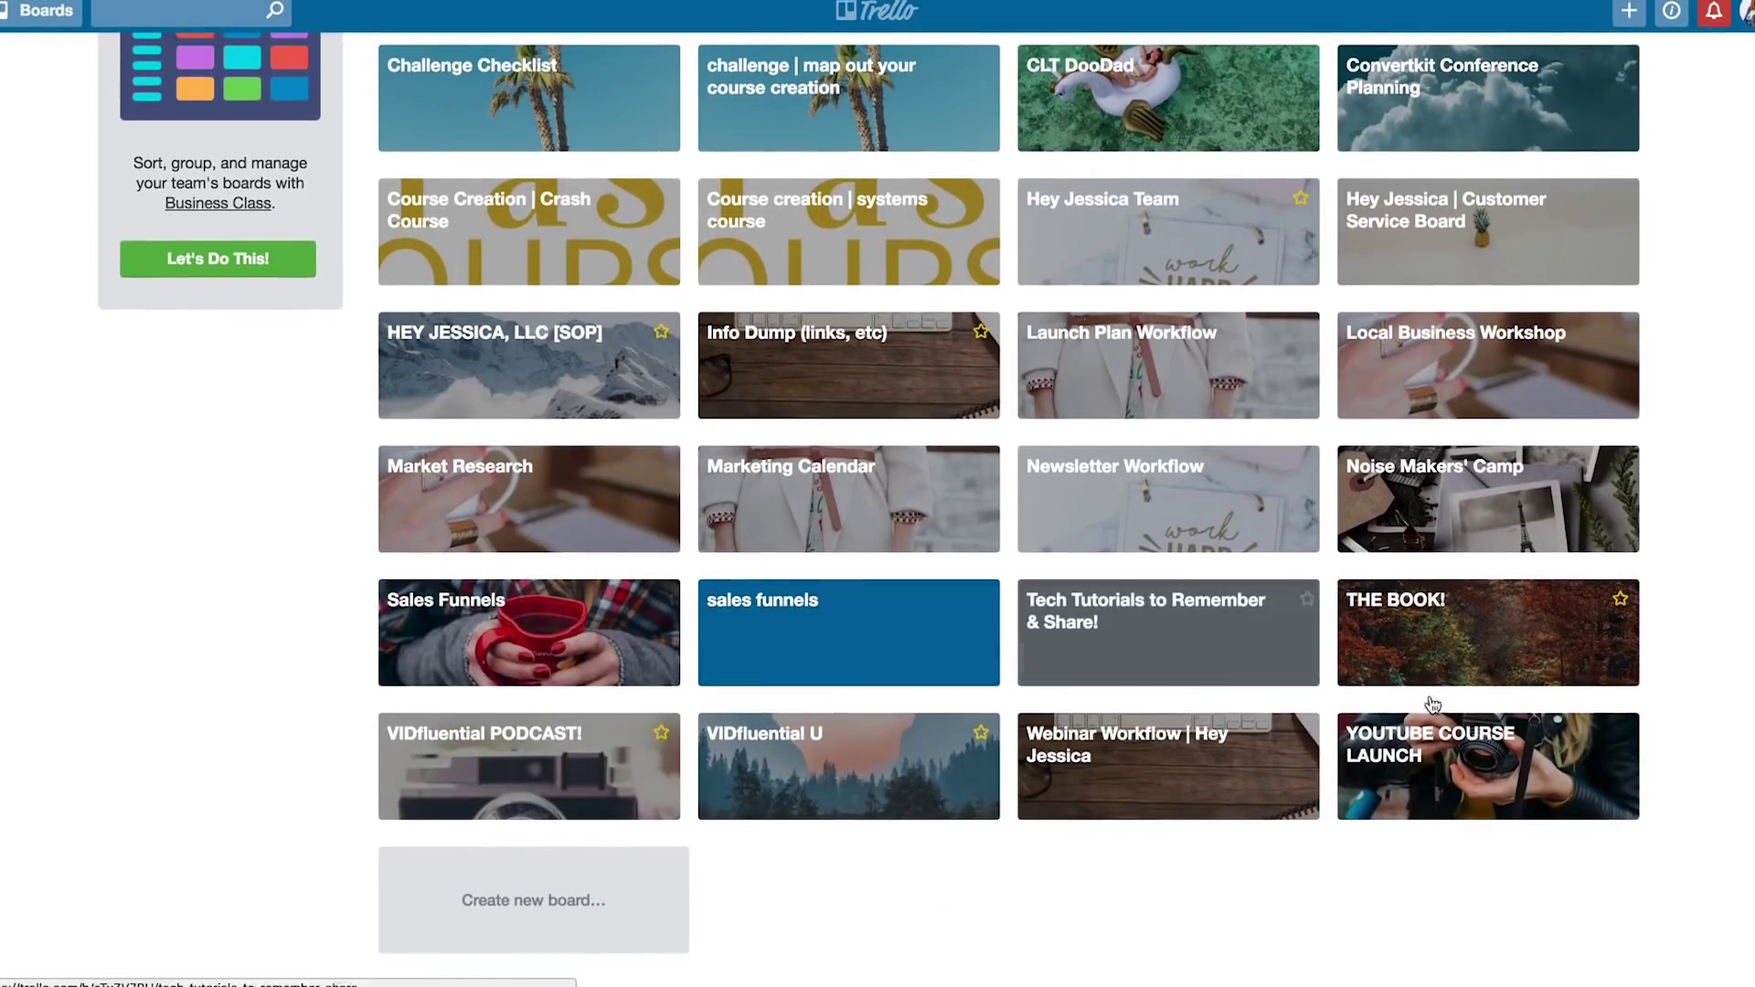
{"action": "scroll", "coordinate": [842, 533], "scroll_direction": "up", "scroll_amount": 4}
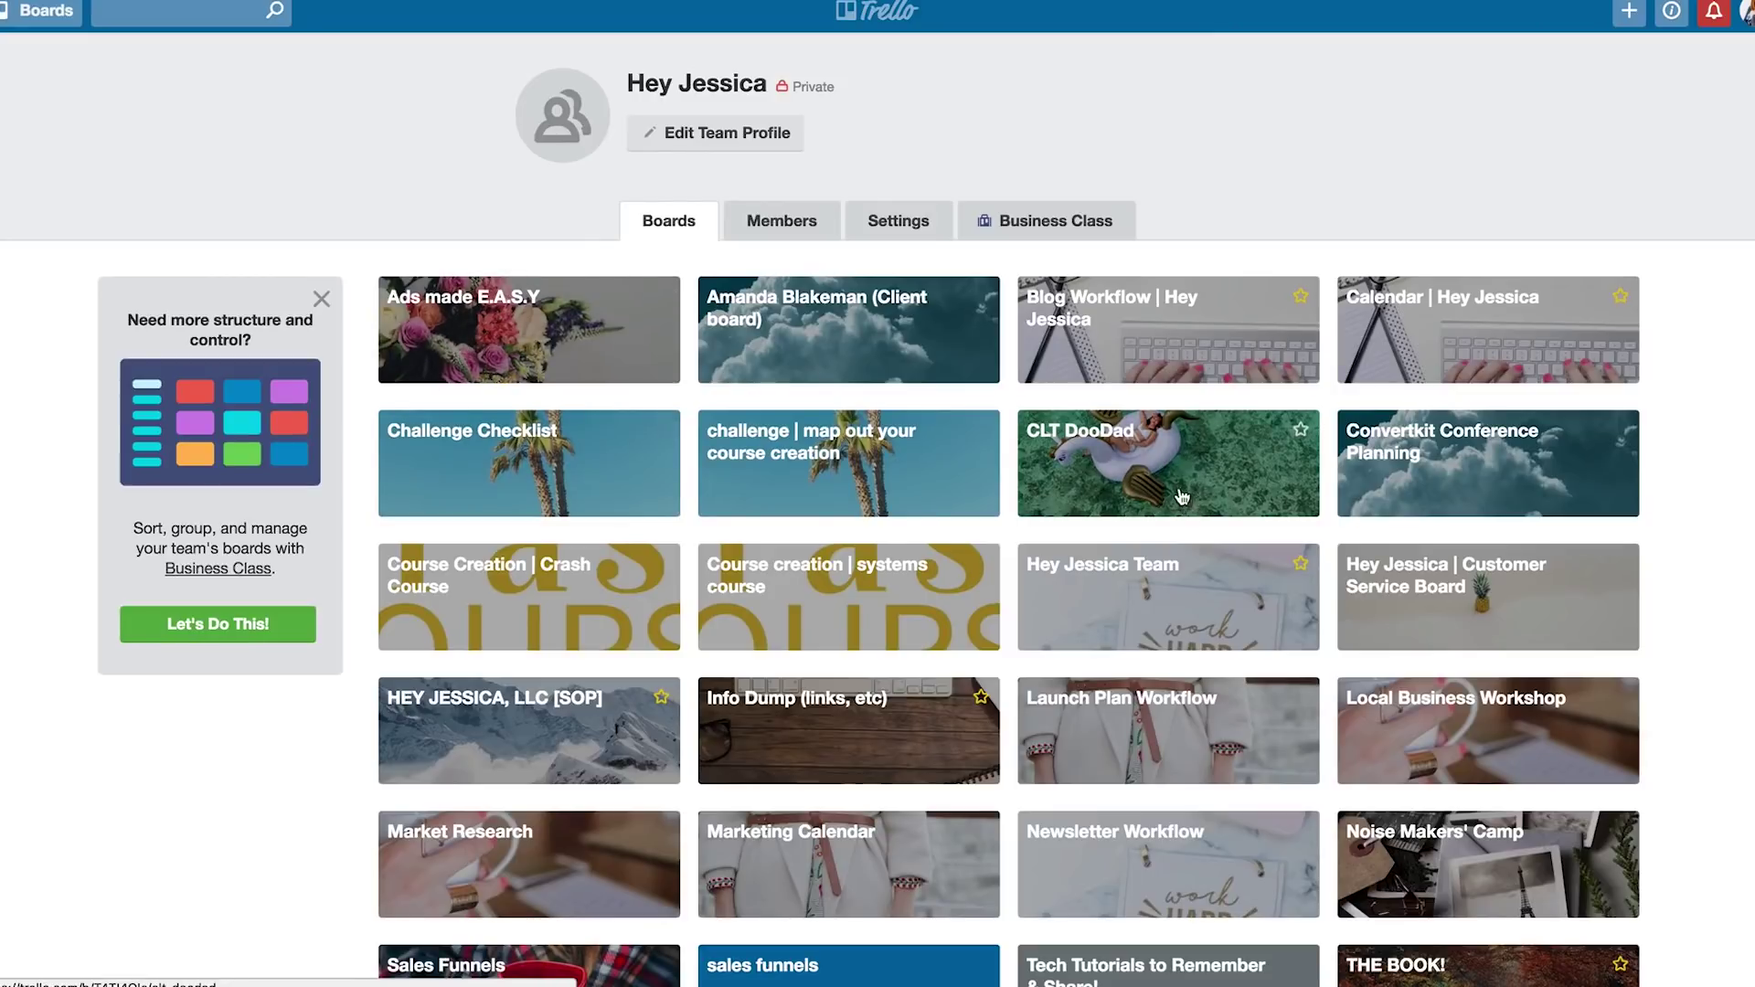
Browse the team's board tiles and open the Calendar | Hey Jessica board.
{"action": "scroll", "coordinate": [1342, 877], "scroll_direction": "down", "scroll_amount": 3}
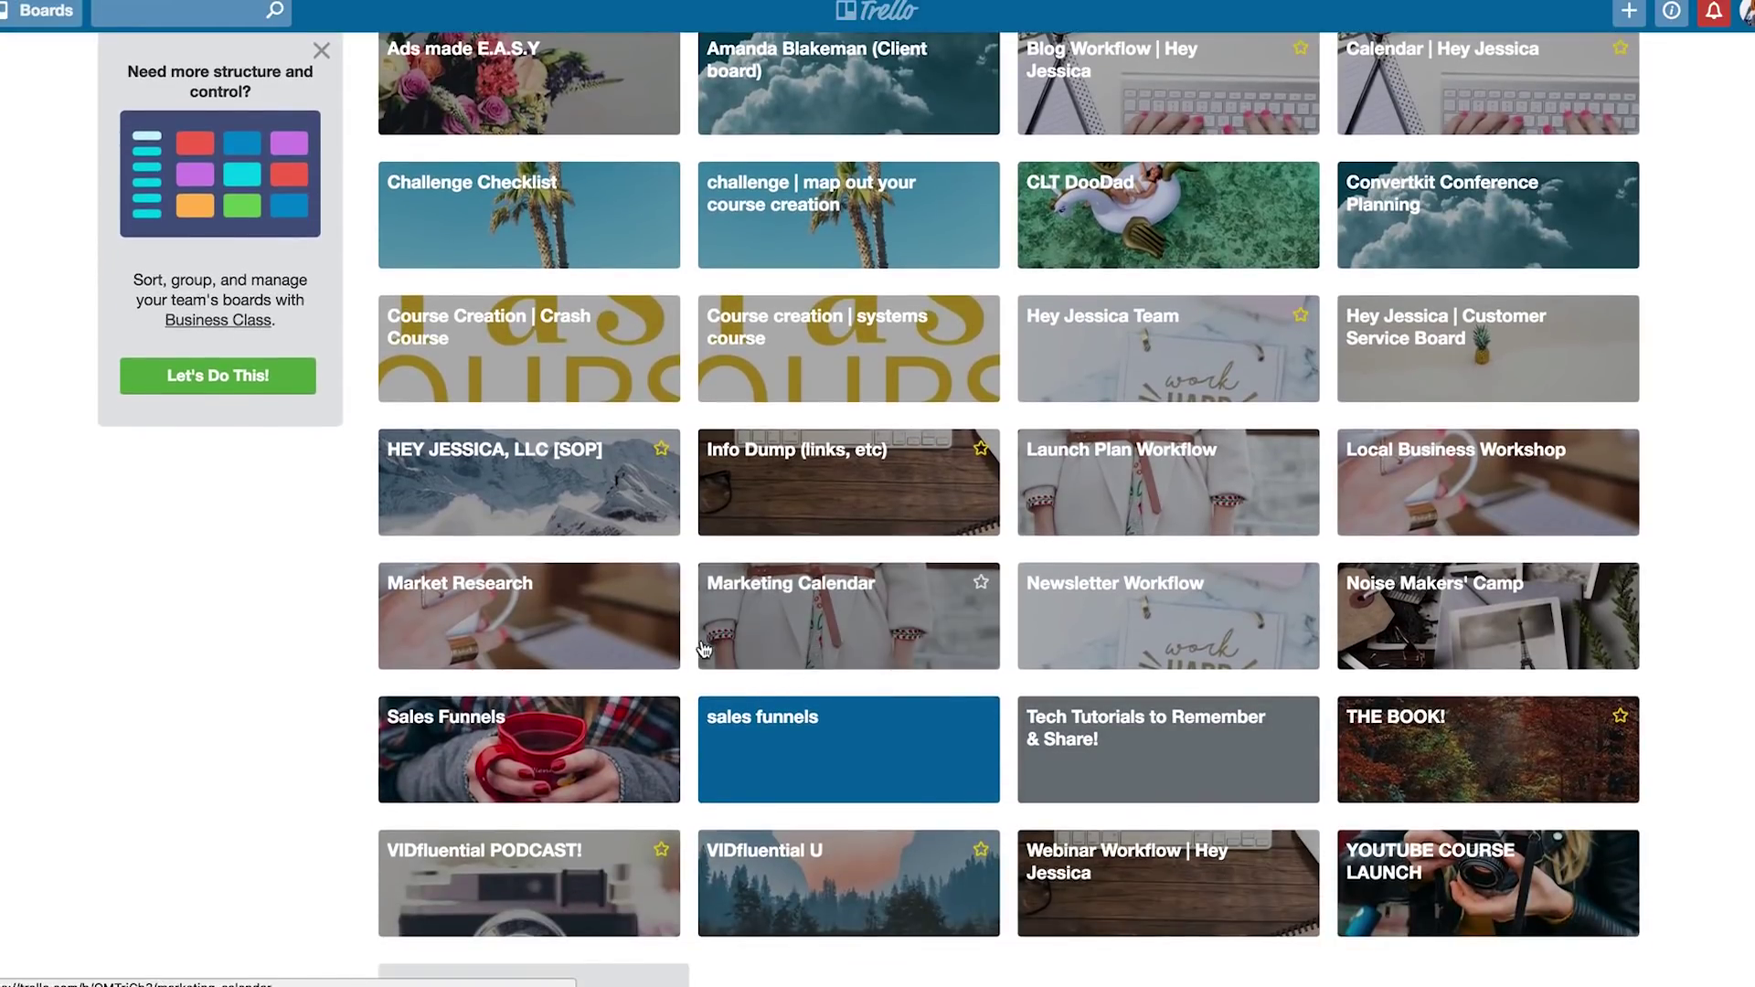
{"action": "scroll", "coordinate": [534, 770], "scroll_direction": "down", "scroll_amount": 1}
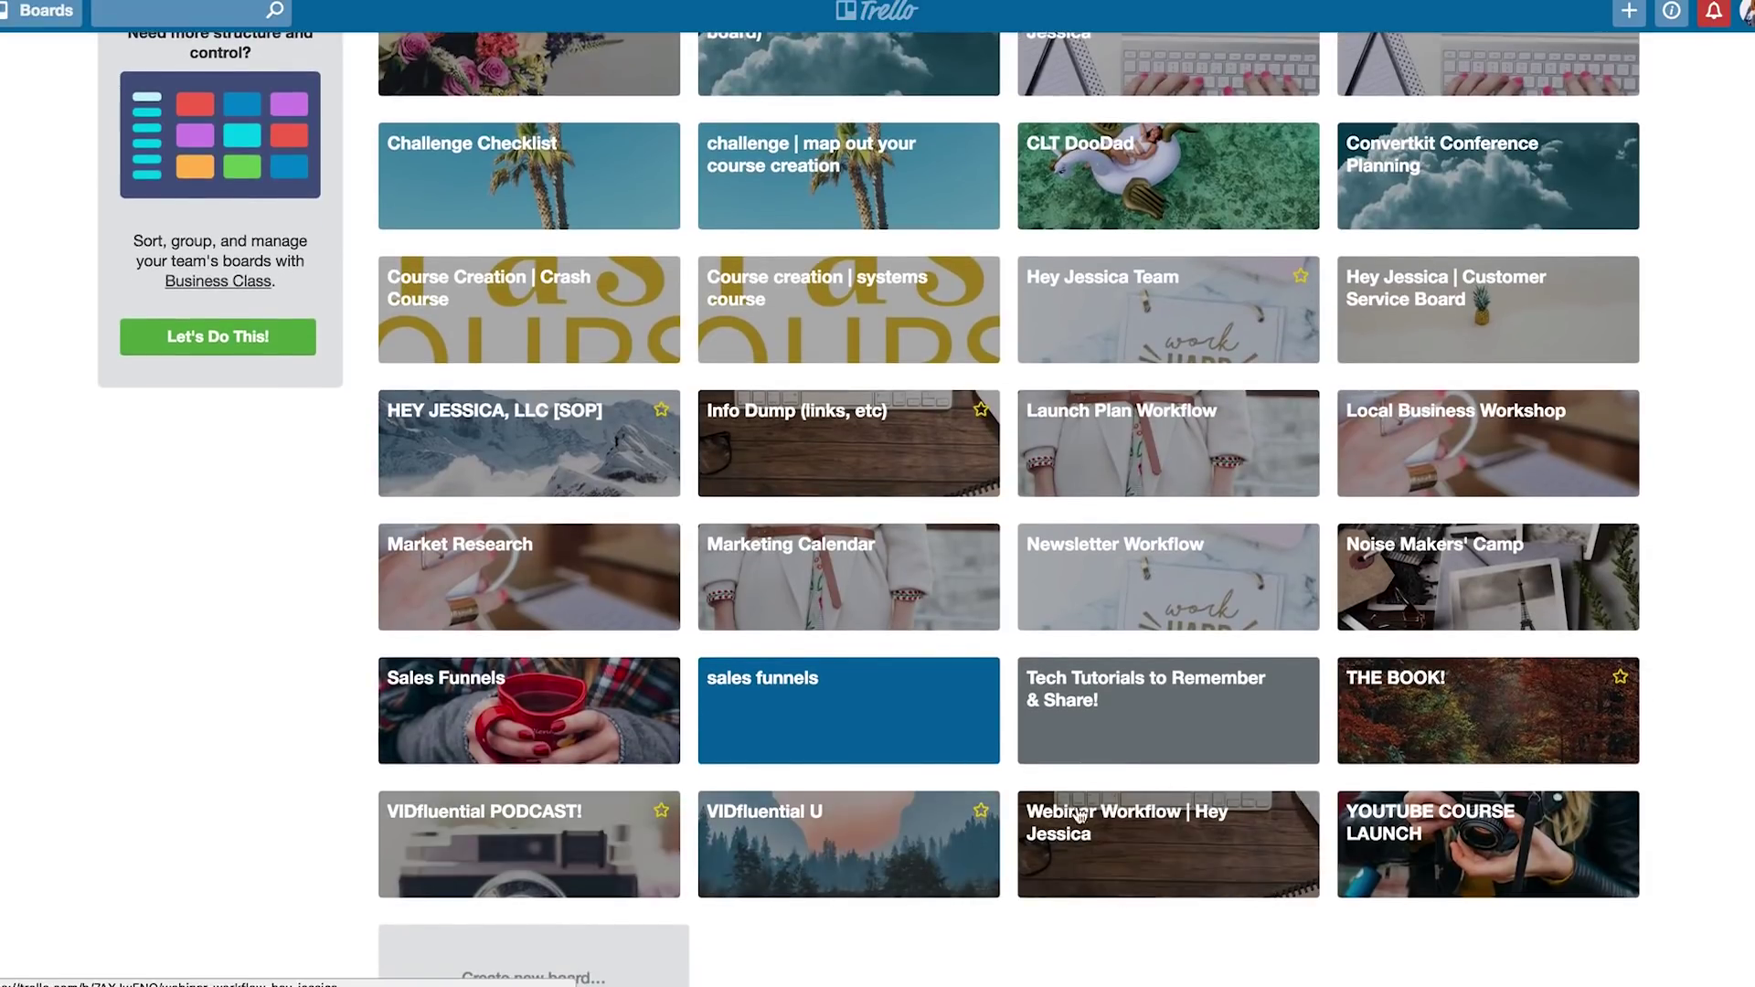
{"action": "scroll", "coordinate": [1119, 826], "scroll_direction": "up", "scroll_amount": 5}
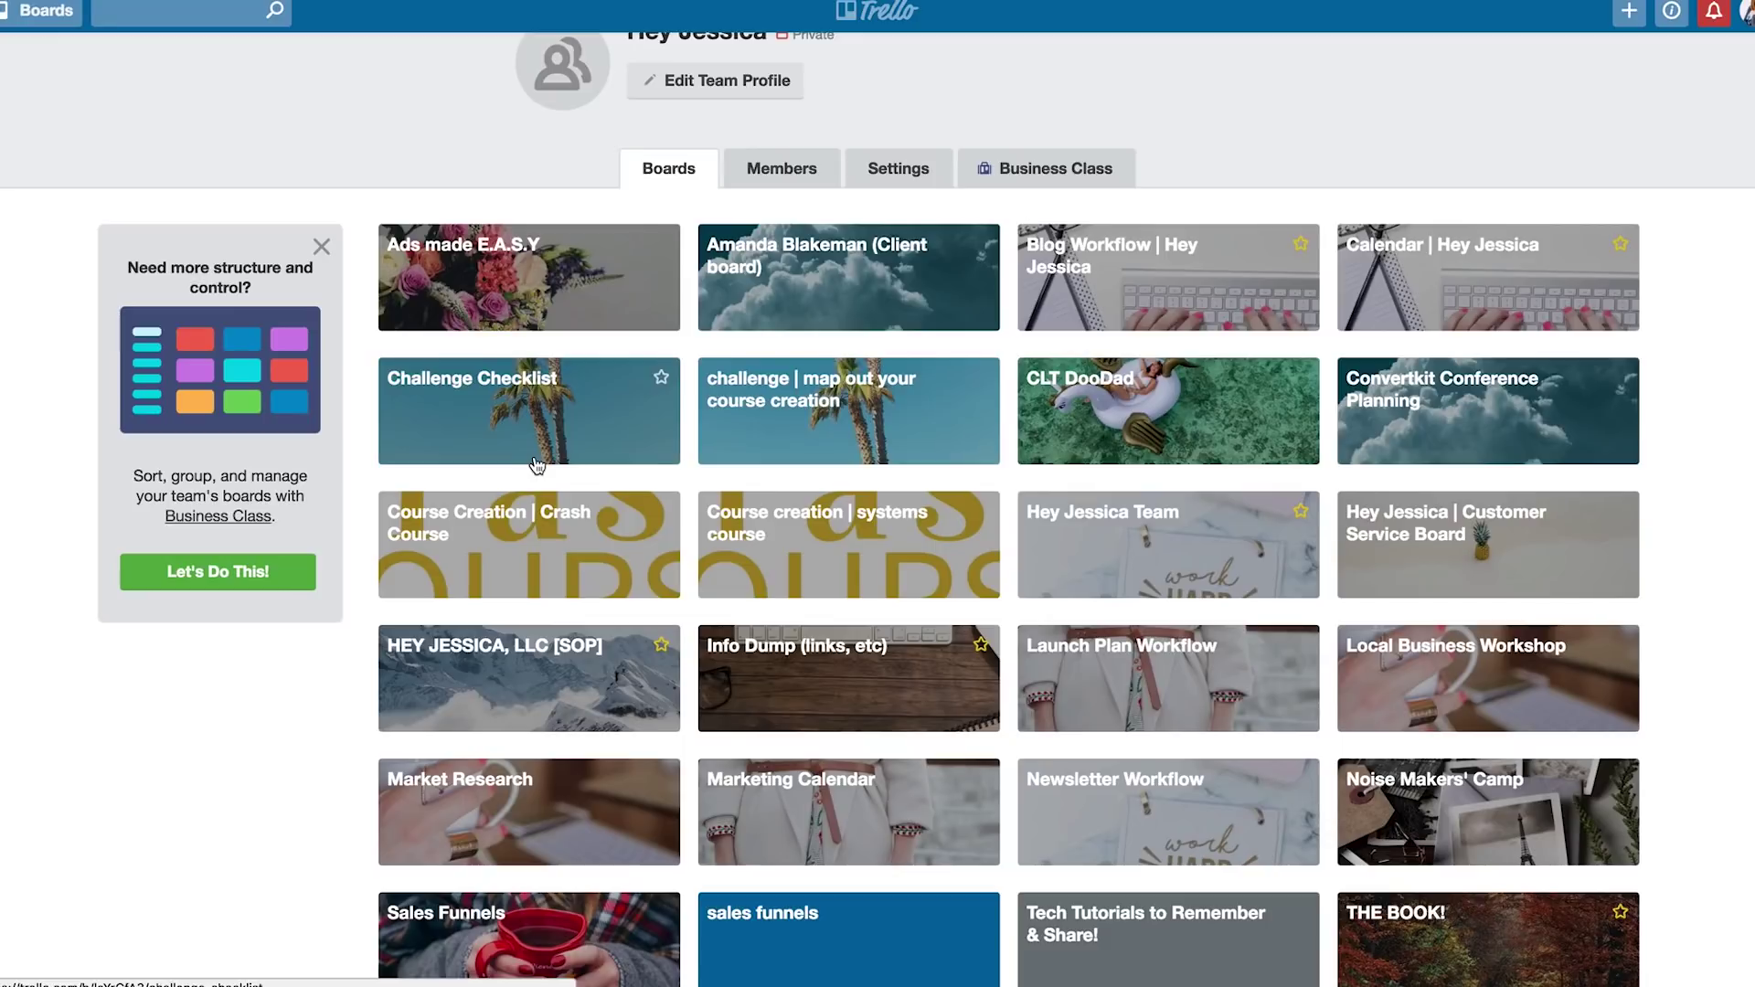
{"action": "scroll", "coordinate": [565, 416], "scroll_direction": "down", "scroll_amount": 2}
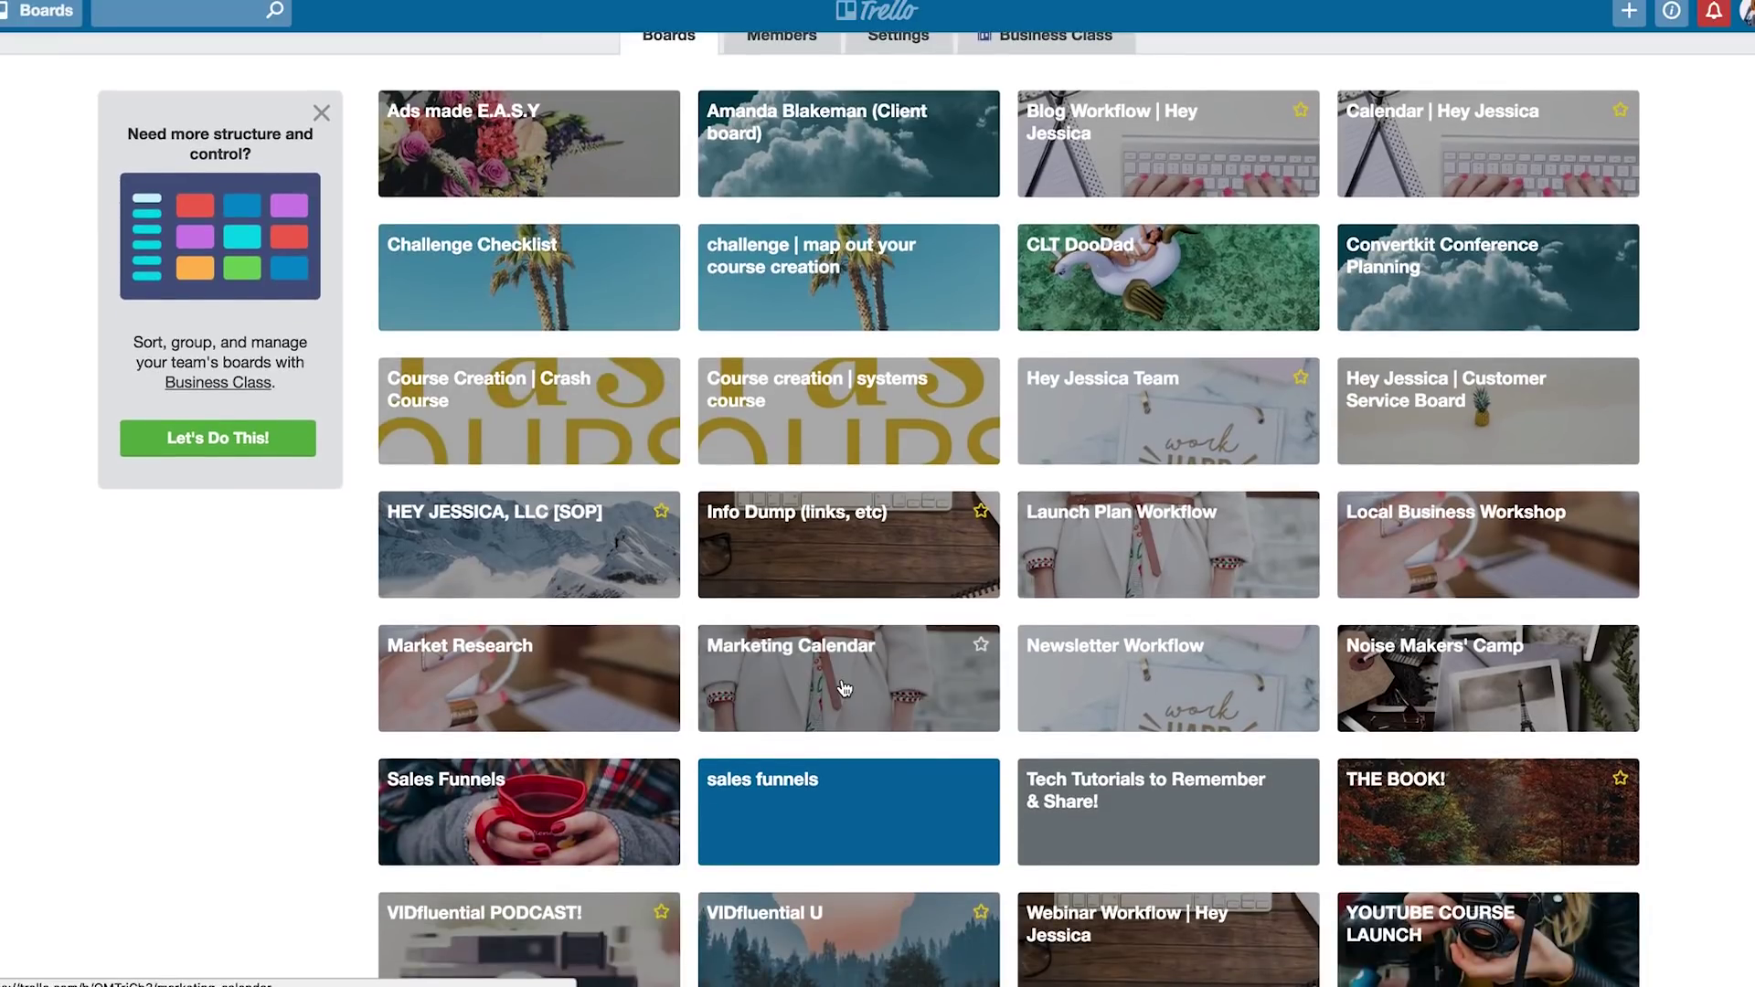
{"action": "scroll", "coordinate": [844, 688], "scroll_direction": "up", "scroll_amount": 3}
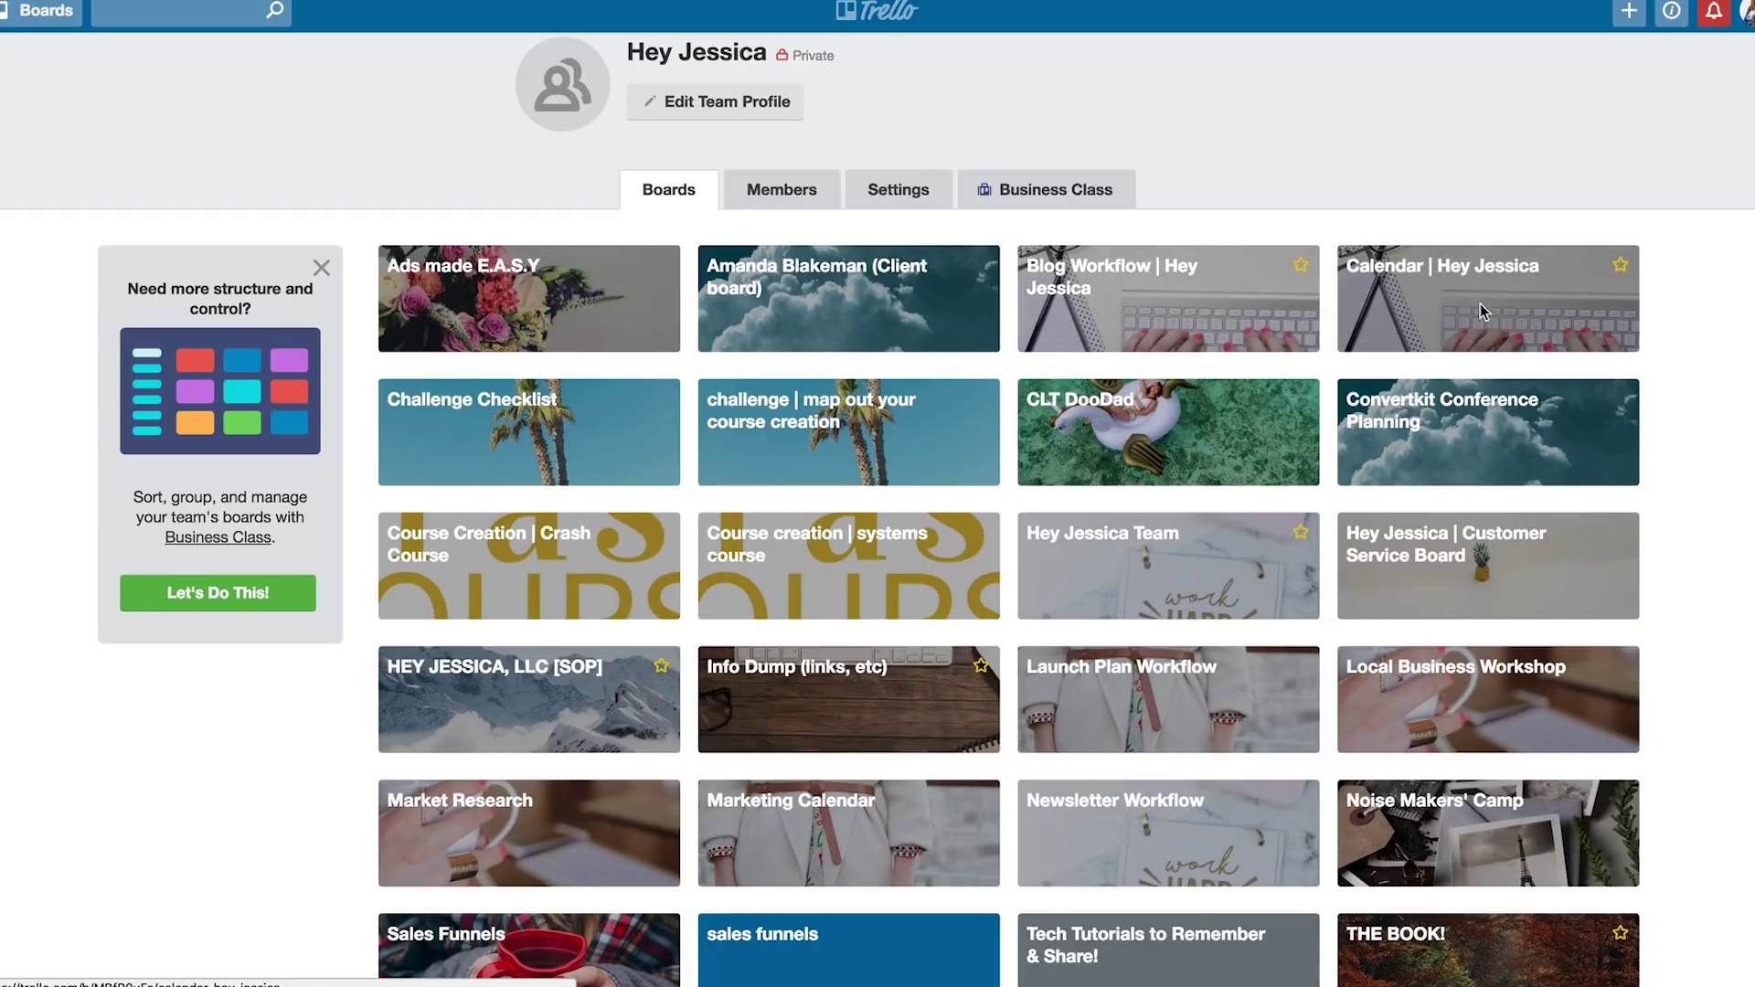
{"action": "left_click", "coordinate": [1481, 311]}
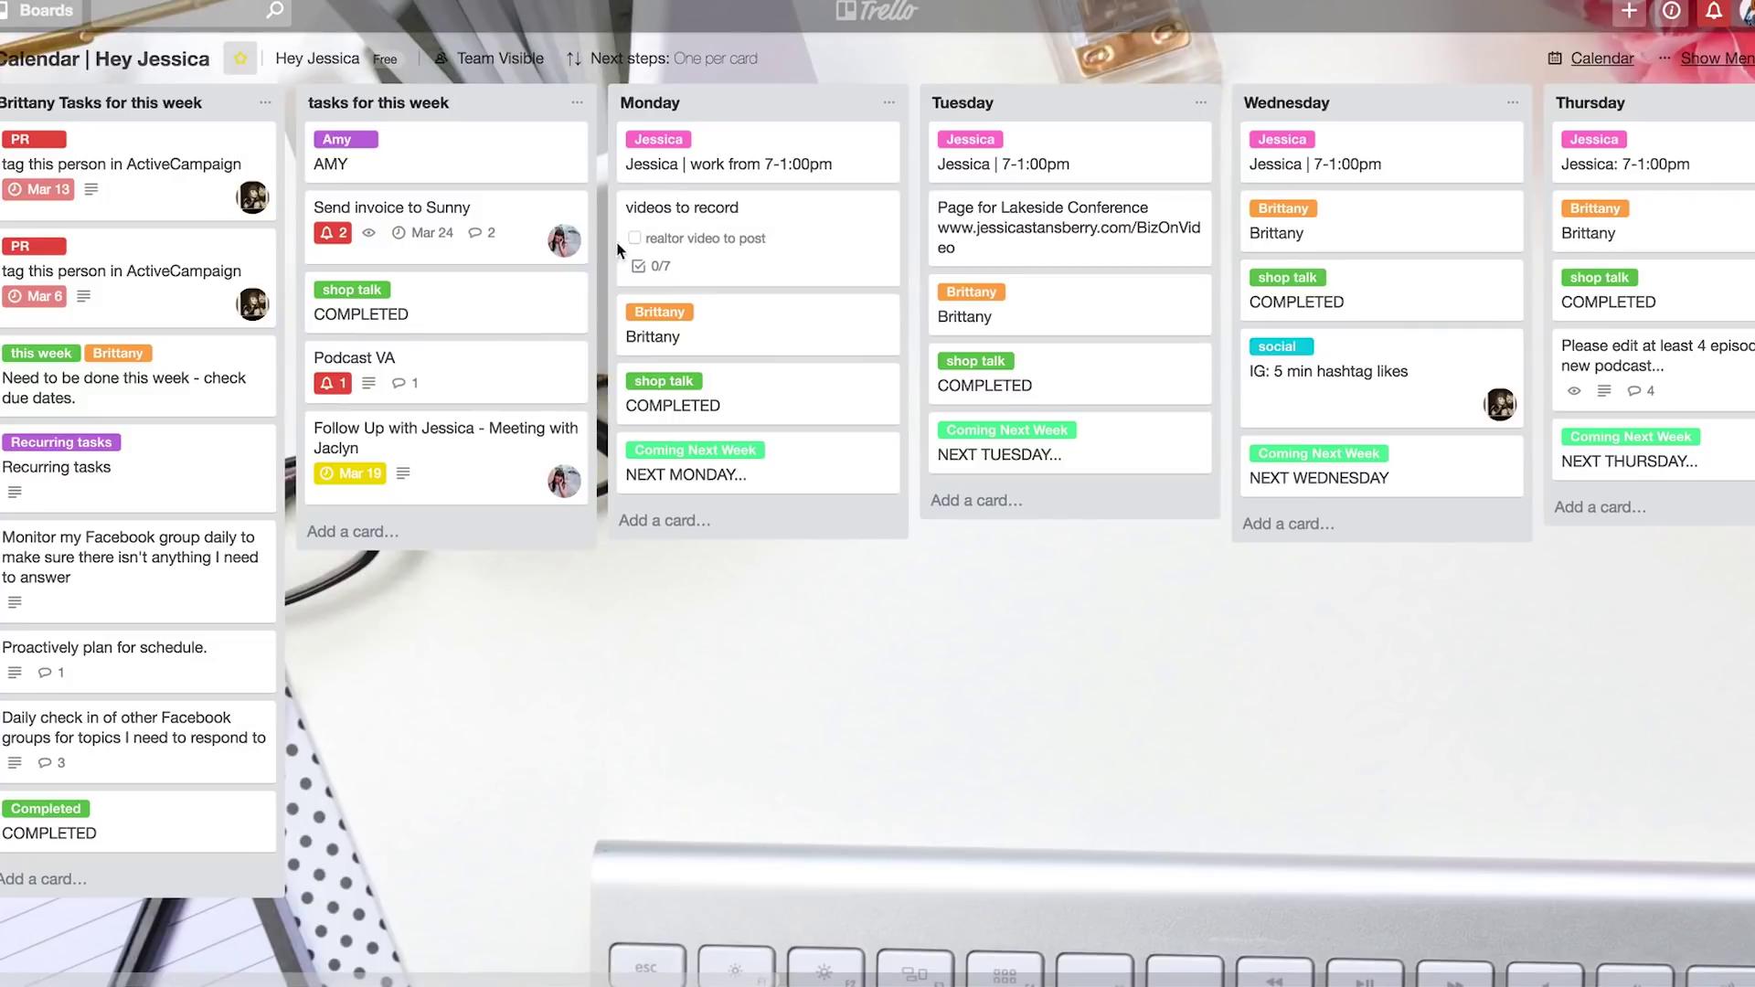
Scroll the Calendar | Hey Jessica lists, then view its cards as a March 2018 month calendar.
{"action": "scroll", "coordinate": [691, 187], "scroll_direction": "right", "scroll_amount": 10}
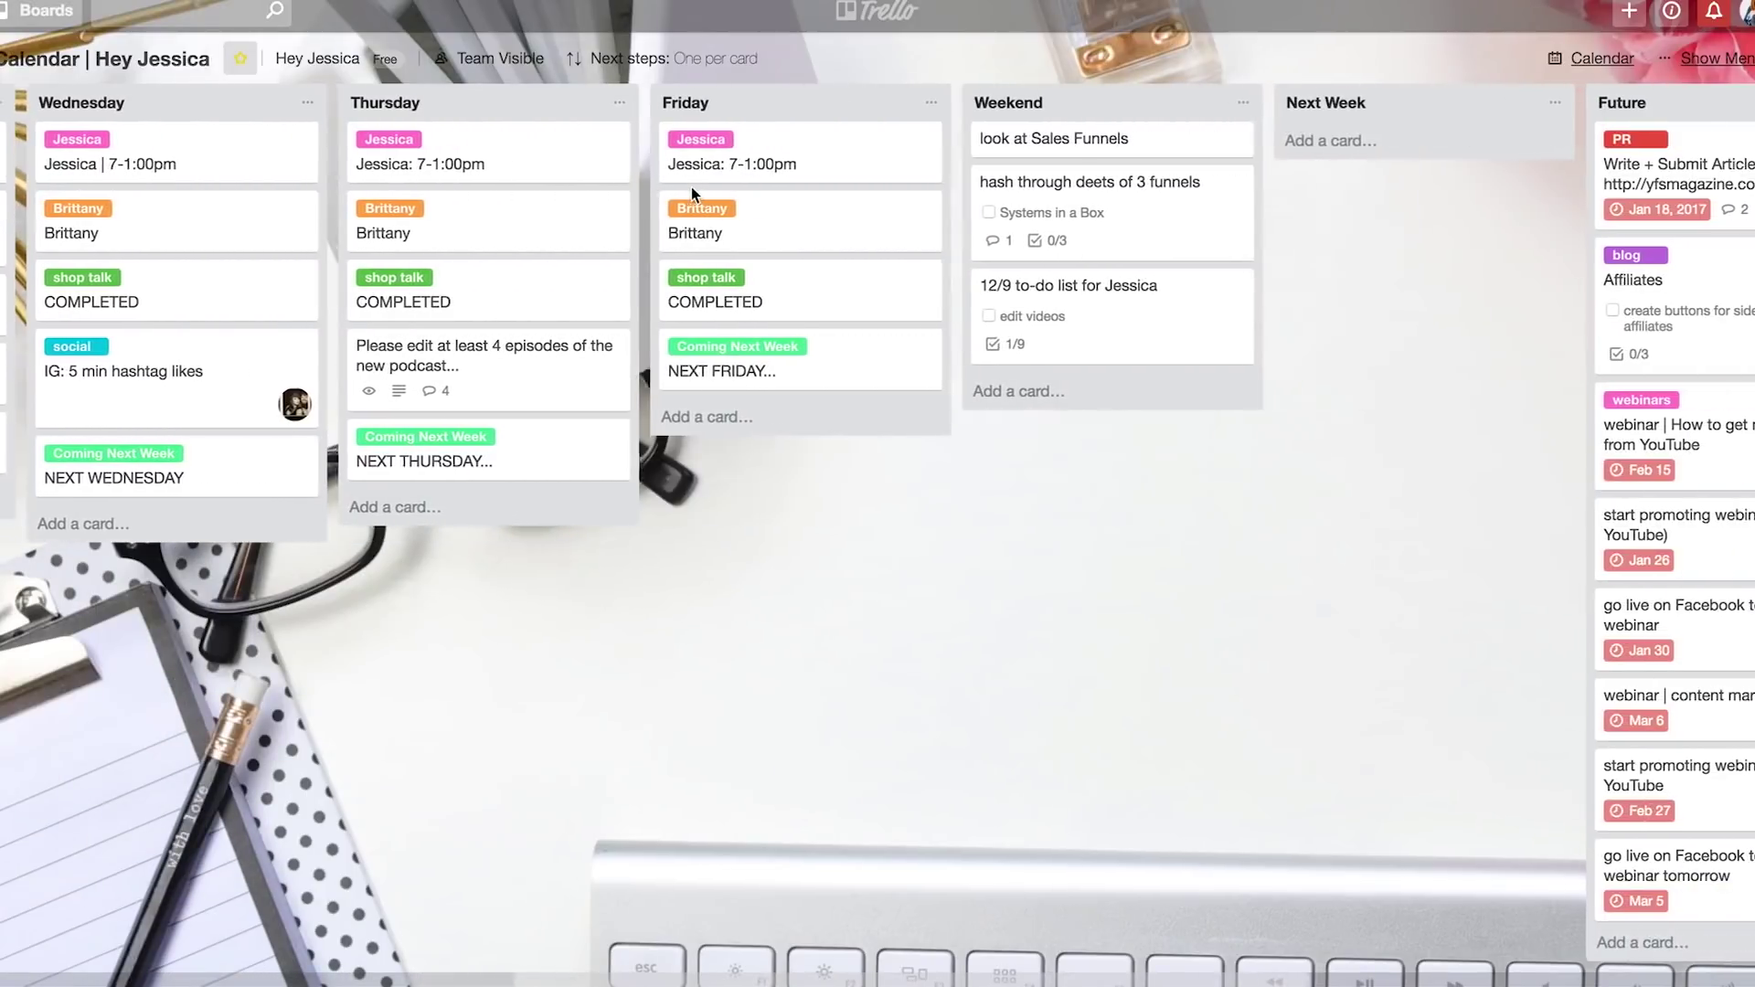
{"action": "scroll", "coordinate": [1175, 298], "scroll_direction": "right", "scroll_amount": 5}
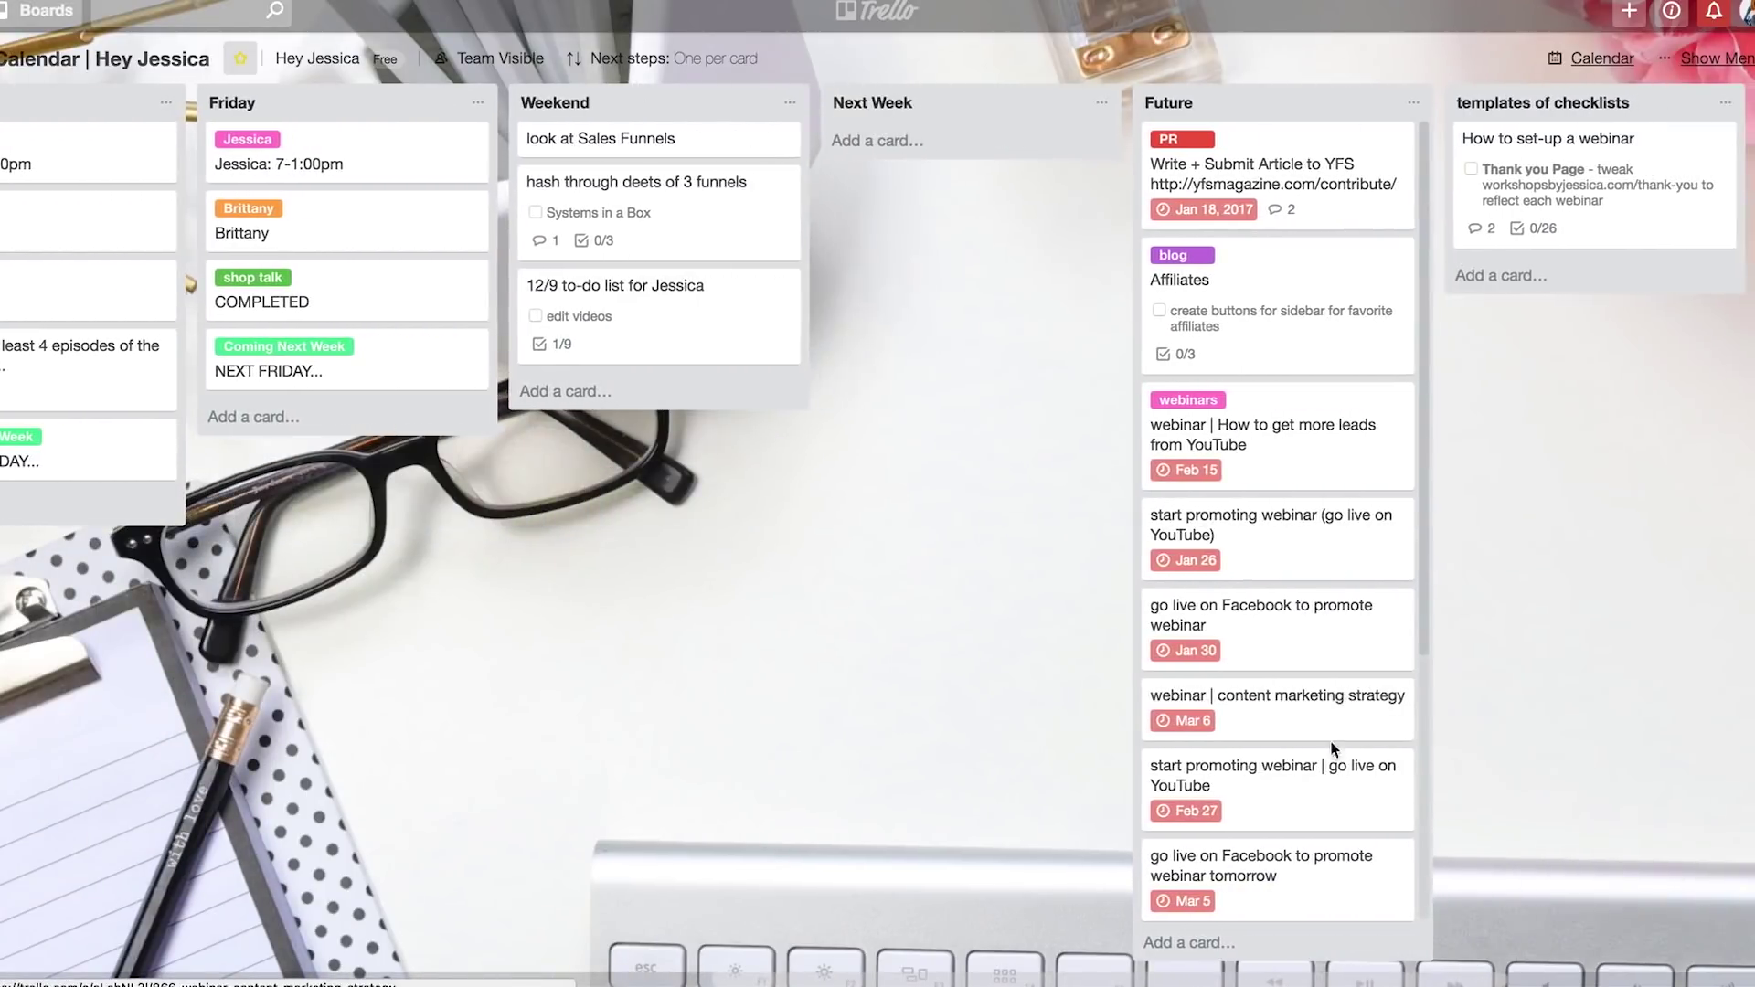
{"action": "left_click", "coordinate": [1603, 58]}
{"action": "scroll", "coordinate": [1061, 402], "scroll_direction": "down", "scroll_amount": 4}
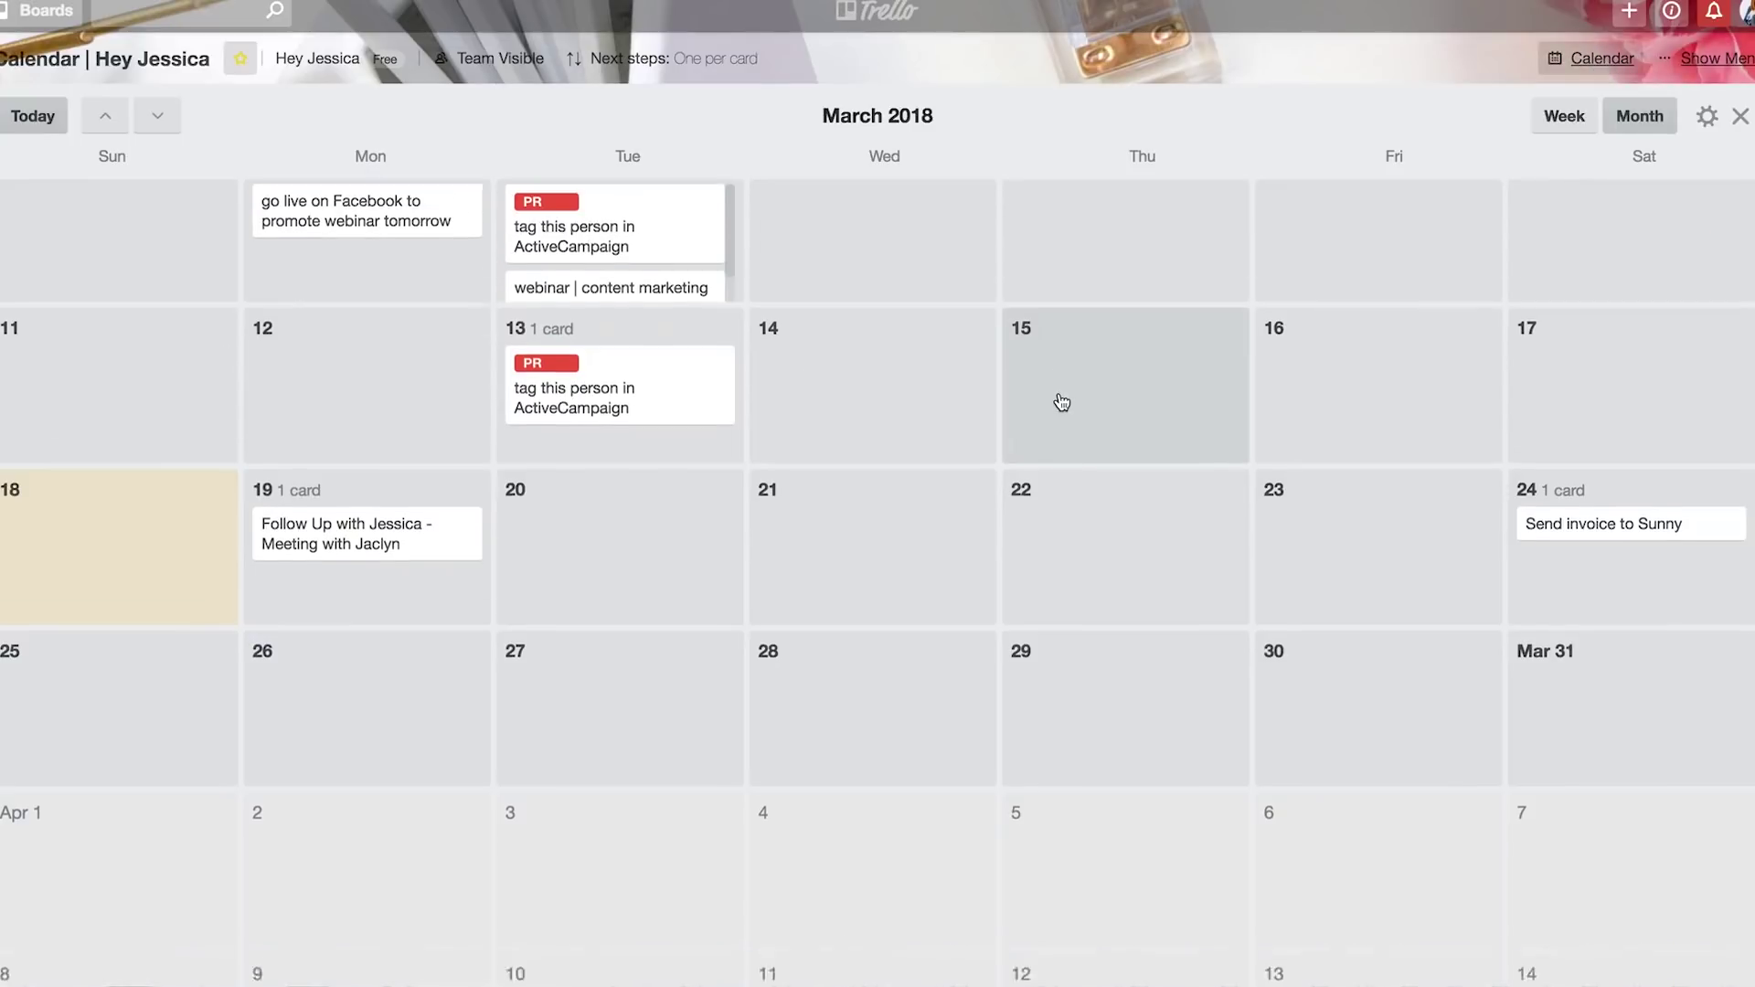
{"action": "scroll", "coordinate": [1061, 402], "scroll_direction": "down", "scroll_amount": 3}
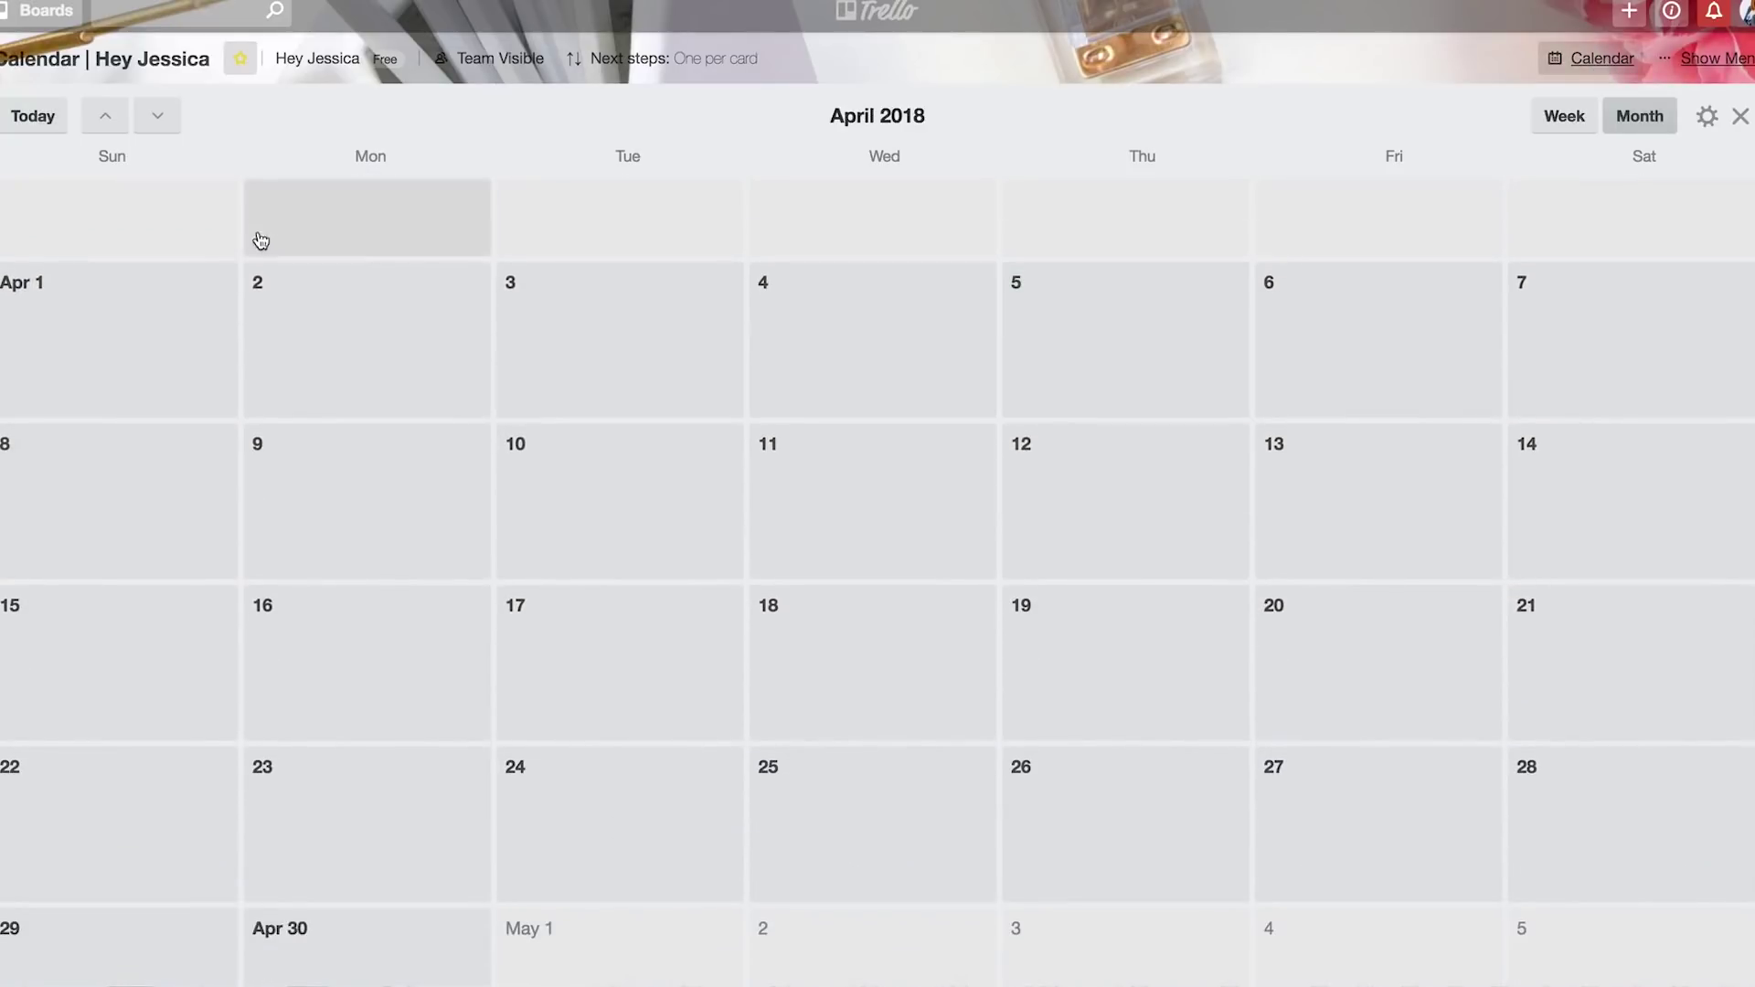
{"action": "scroll", "coordinate": [927, 608], "scroll_direction": "down", "scroll_amount": 3}
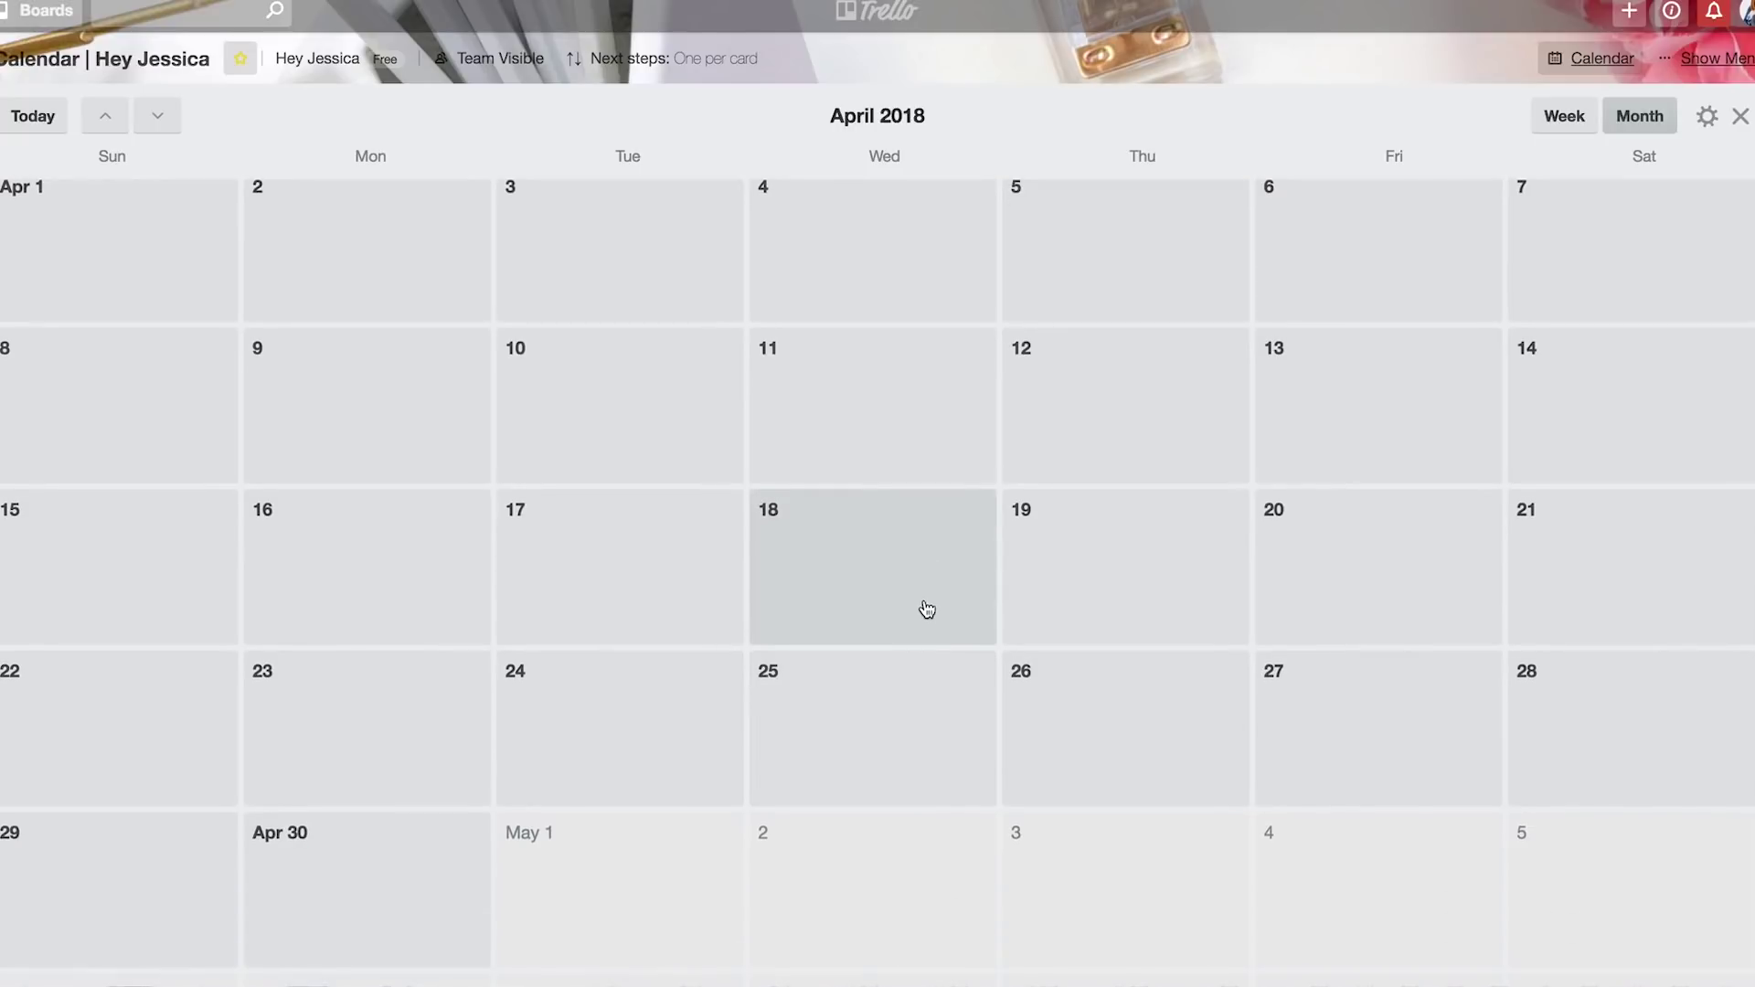
{"action": "scroll", "coordinate": [927, 608], "scroll_direction": "down", "scroll_amount": 1}
{"action": "scroll", "coordinate": [927, 608], "scroll_direction": "down", "scroll_amount": 2}
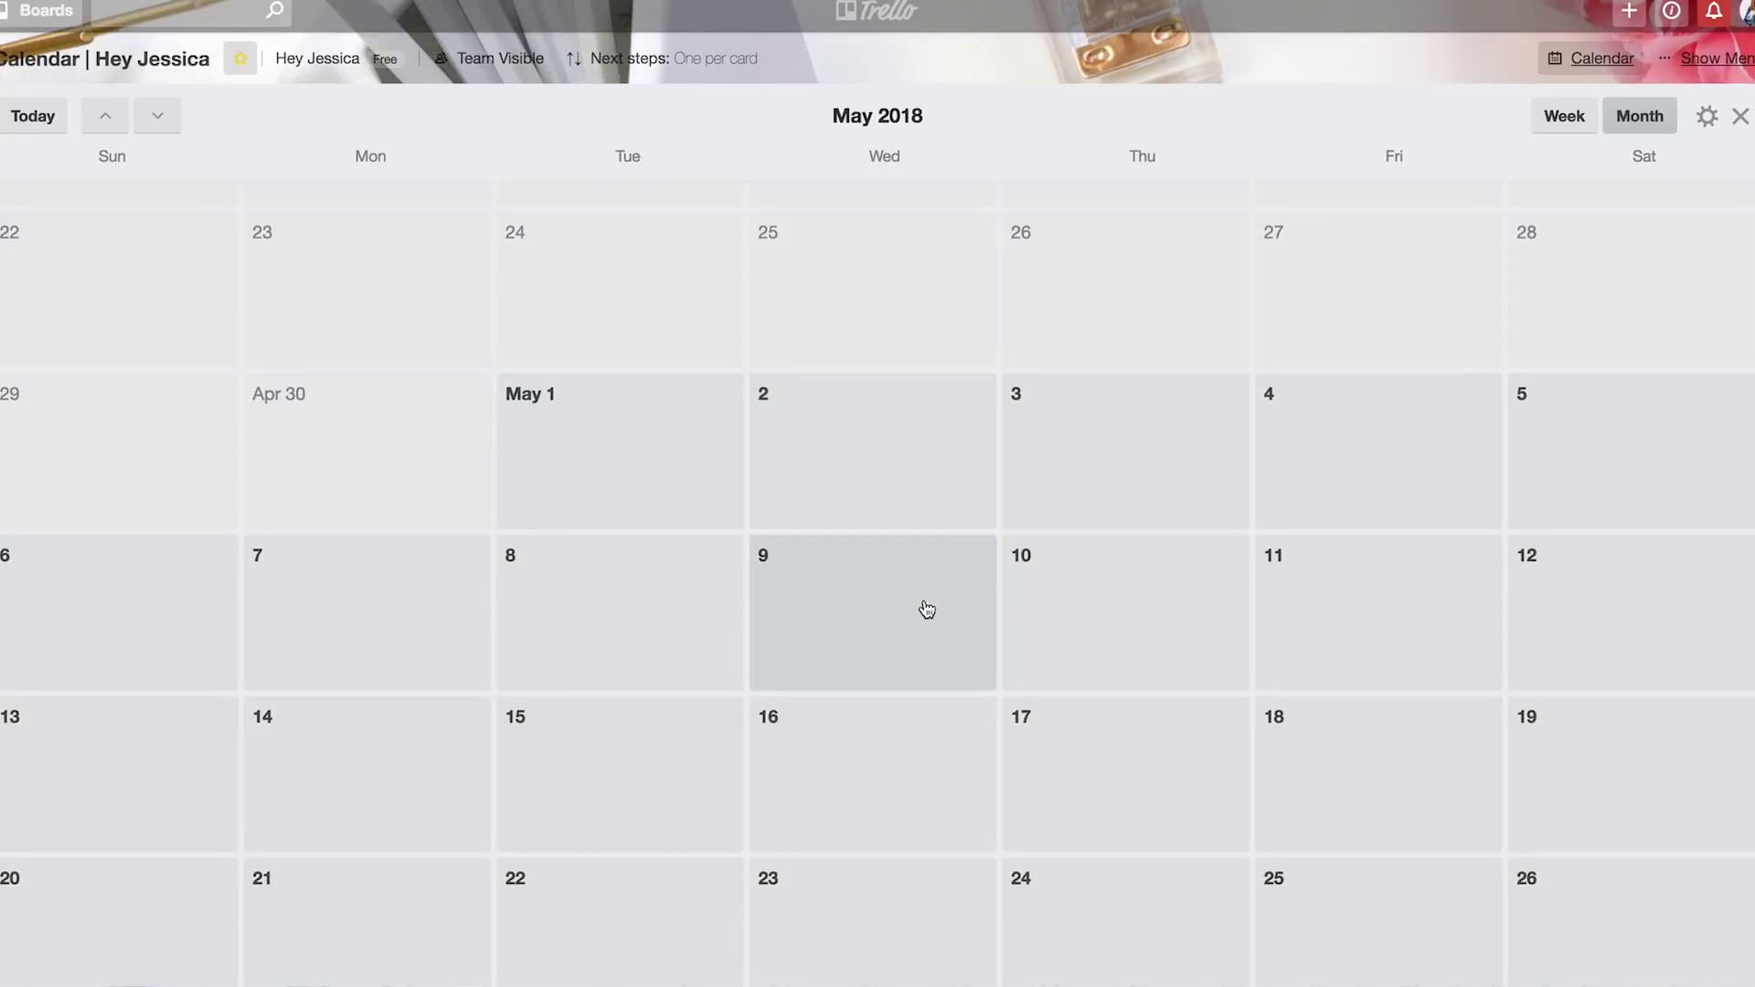
{"action": "scroll", "coordinate": [927, 608], "scroll_direction": "up", "scroll_amount": 8}
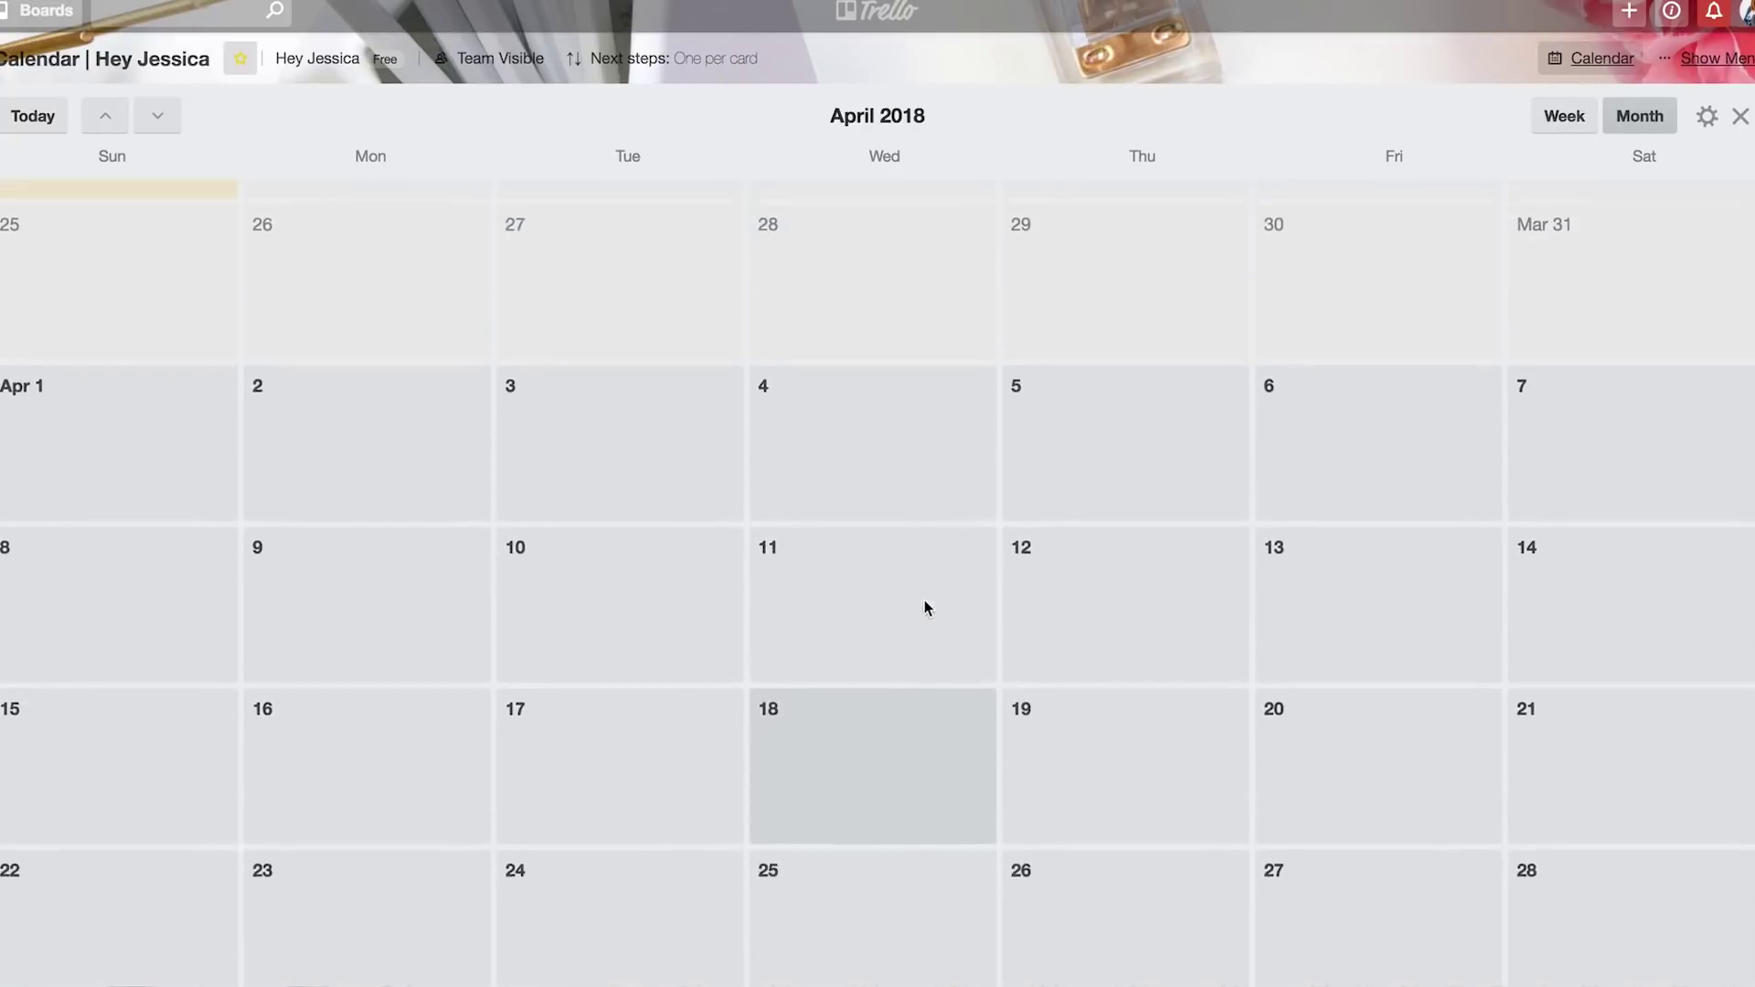
{"action": "scroll", "coordinate": [927, 608], "scroll_direction": "up", "scroll_amount": 3}
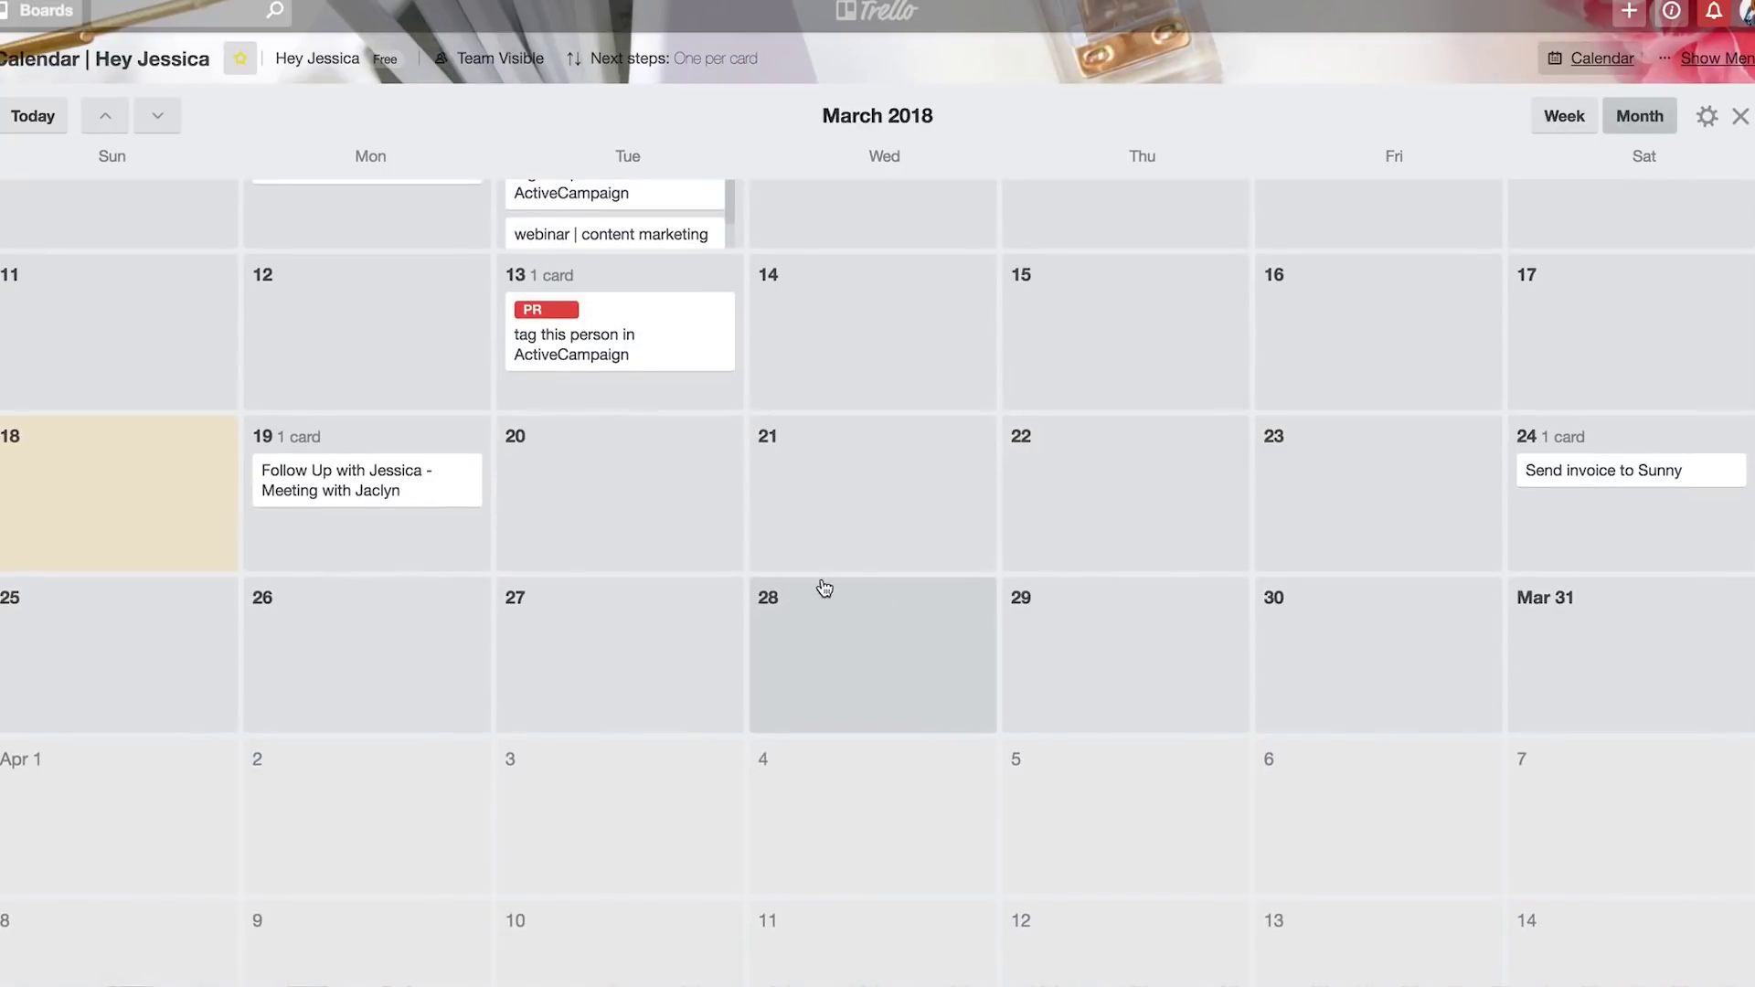
{"action": "left_click", "coordinate": [46, 11]}
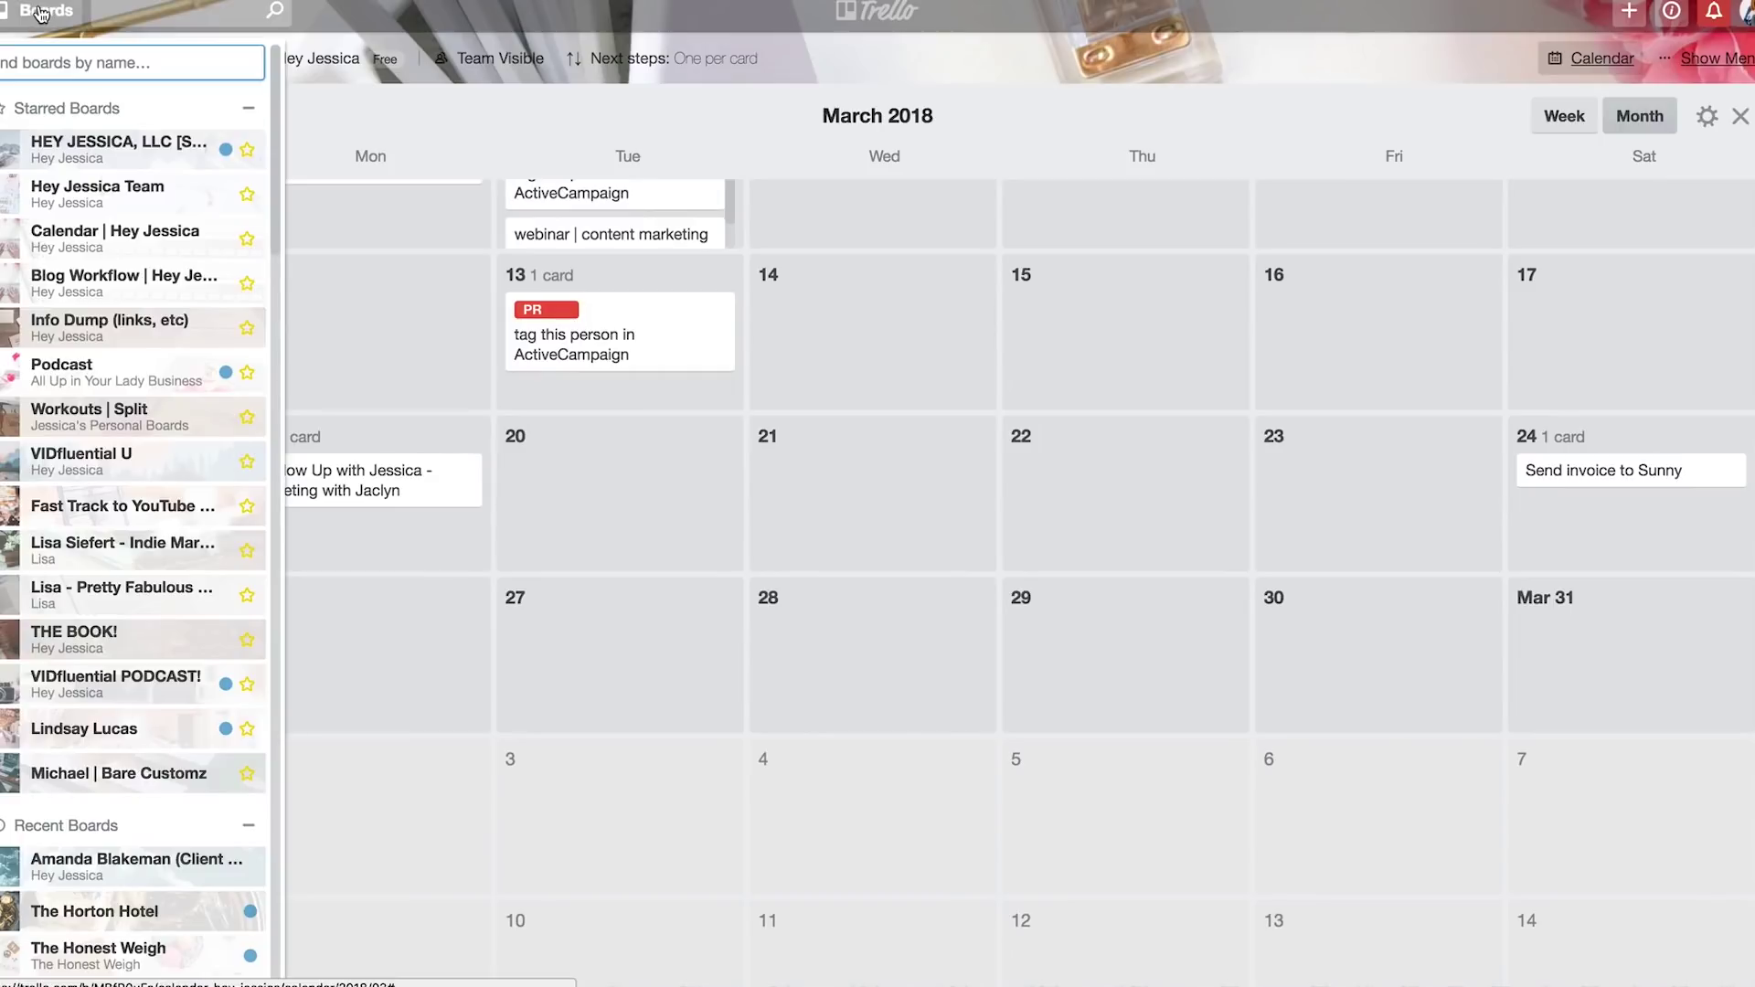
Check the Boards drawer and recent notifications, then go to the Profile page.
{"action": "left_click", "coordinate": [41, 13]}
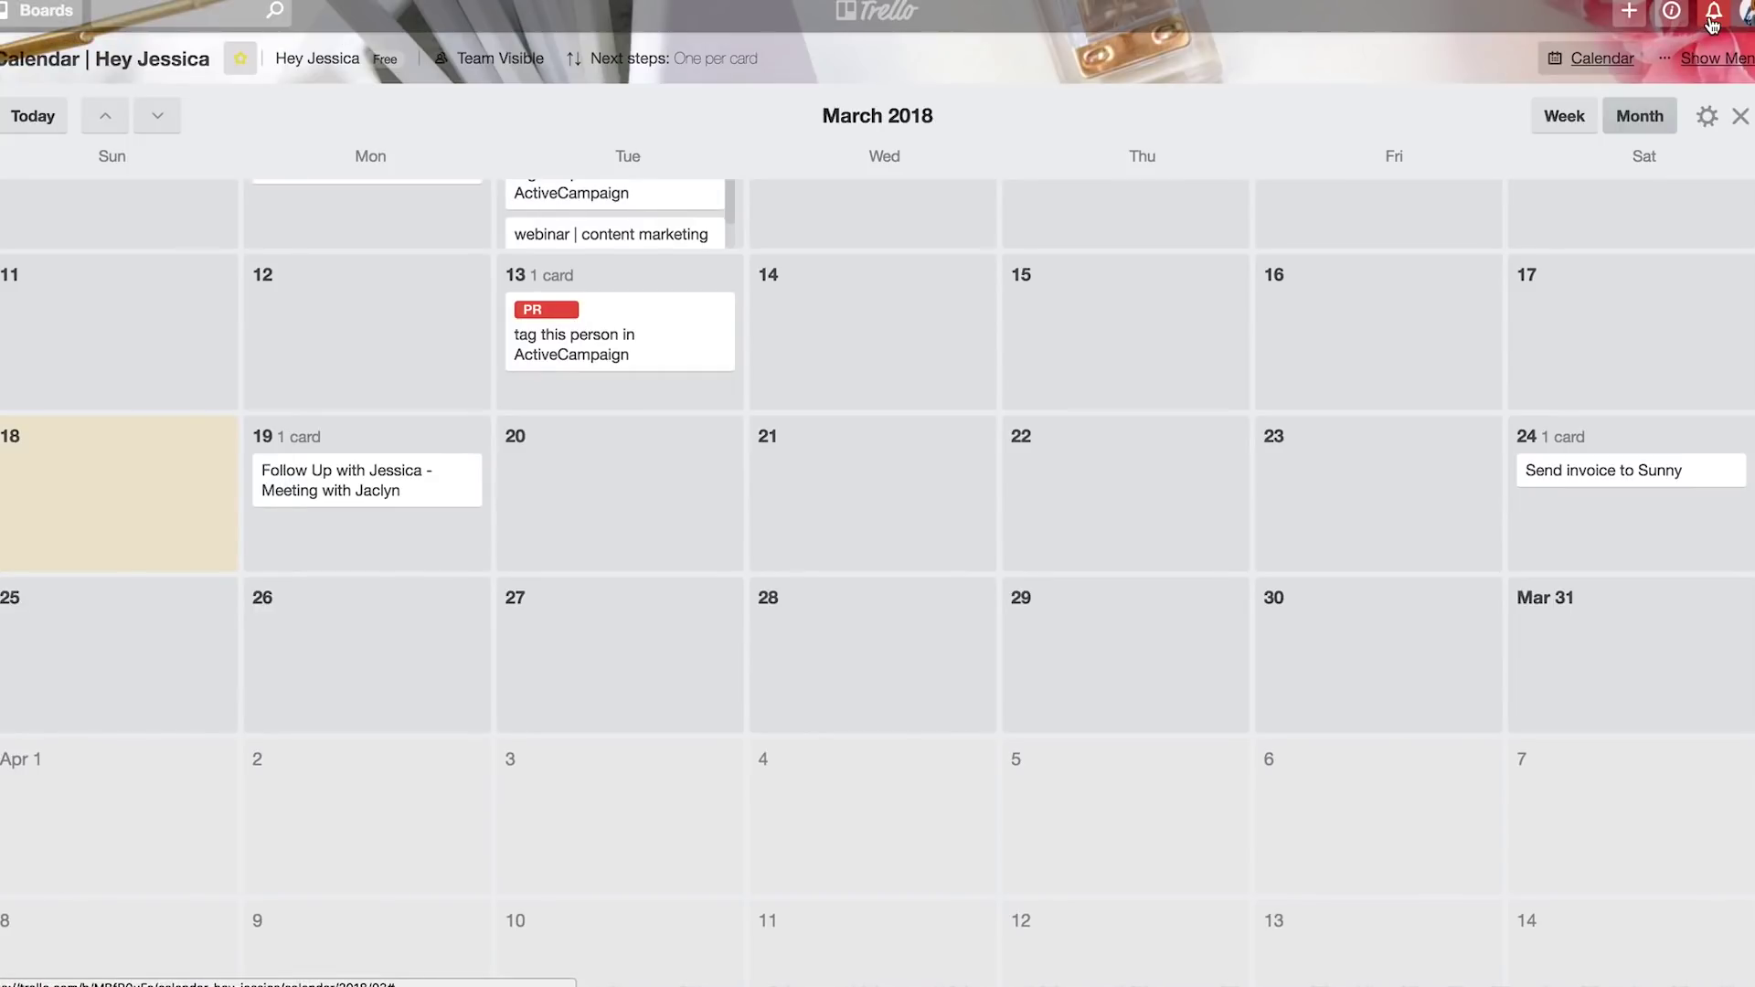
{"action": "left_click", "coordinate": [1712, 14]}
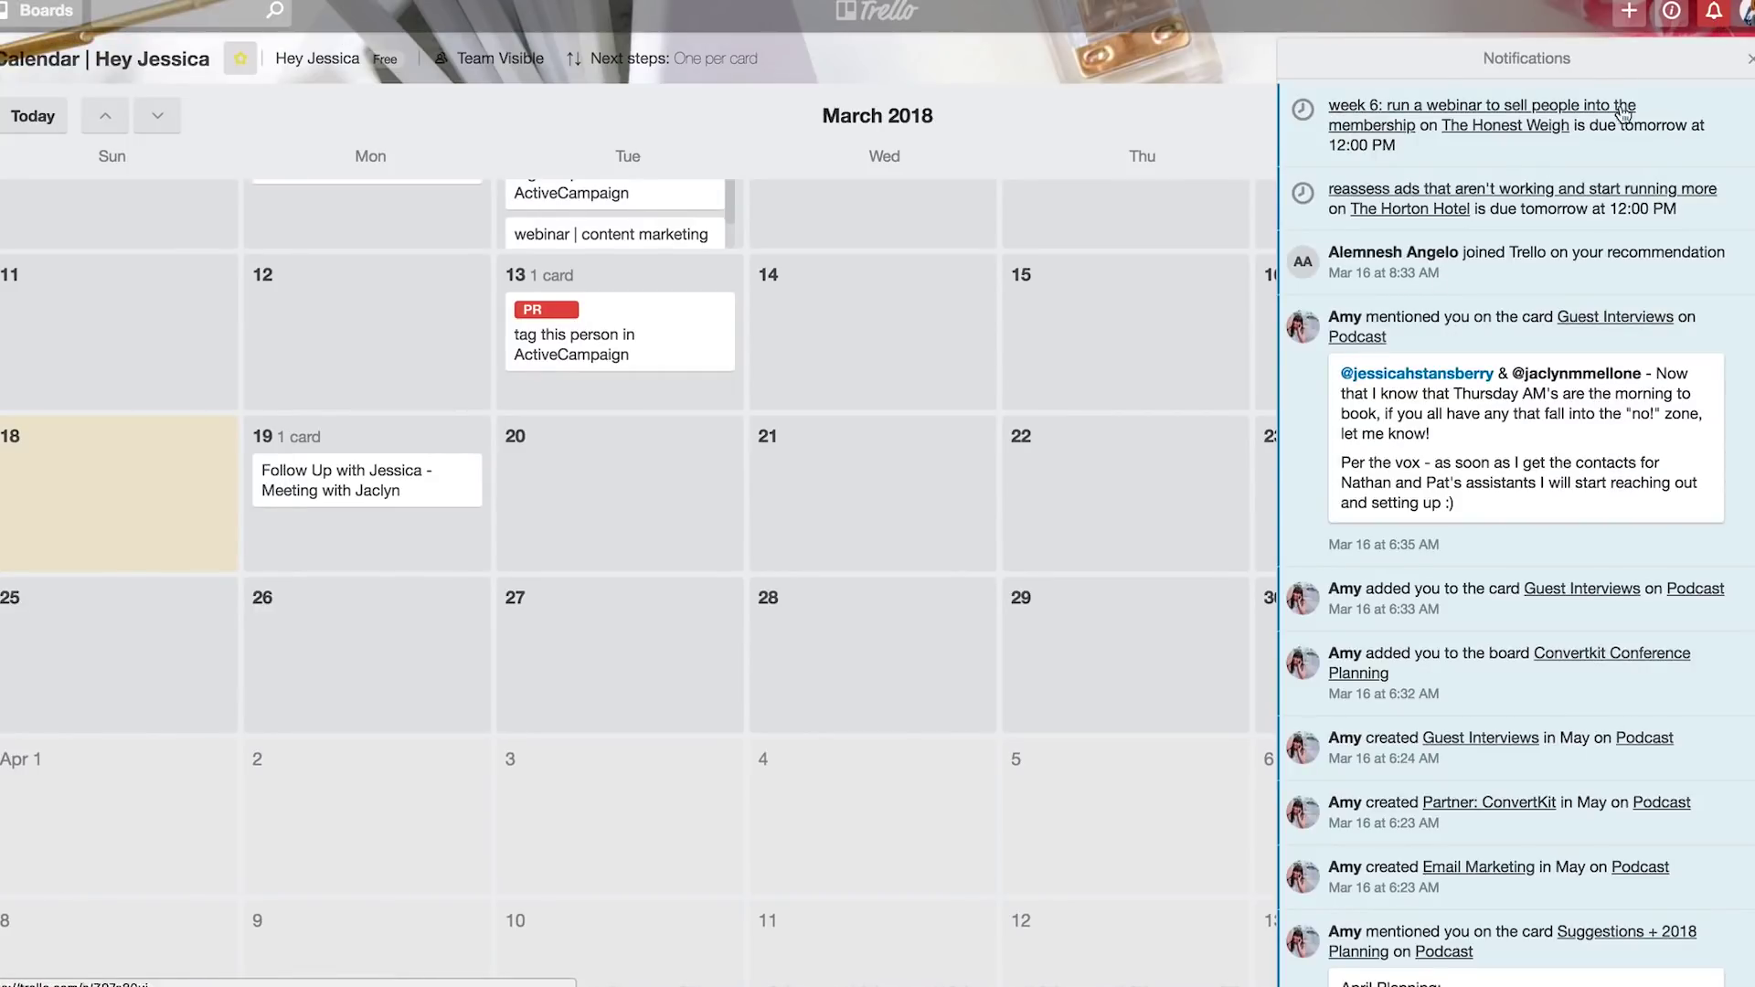
{"action": "left_click", "coordinate": [1744, 13]}
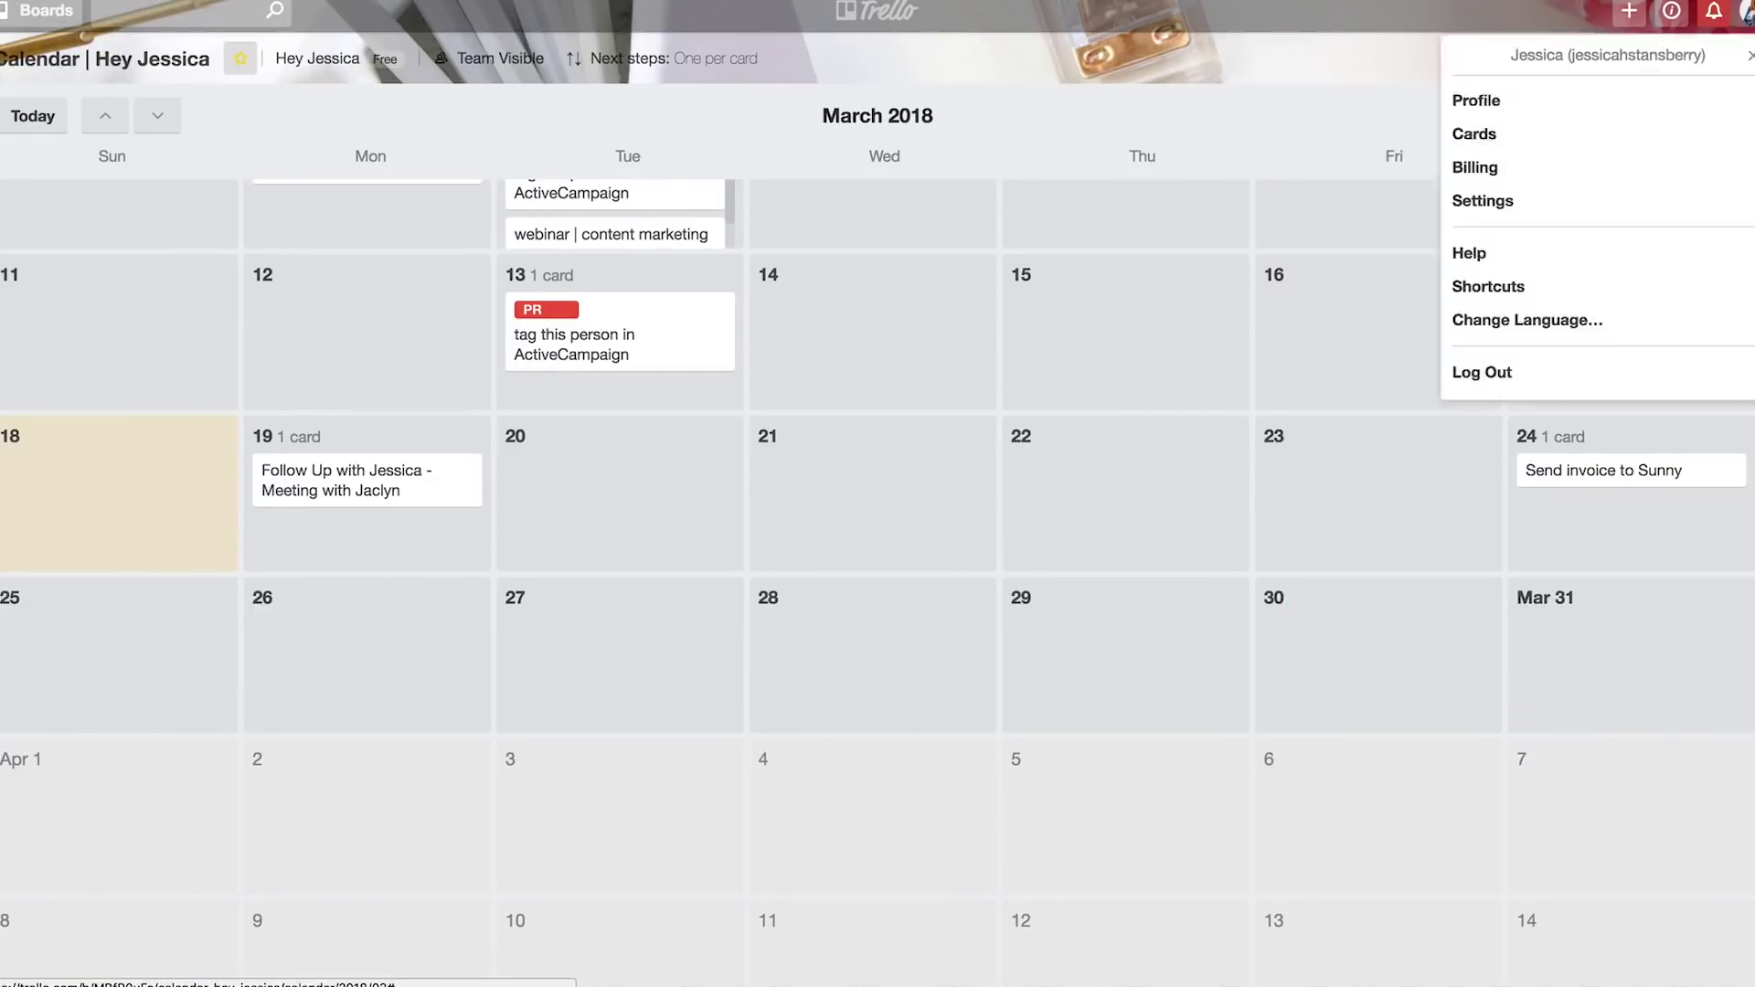
{"action": "left_click", "coordinate": [1533, 102]}
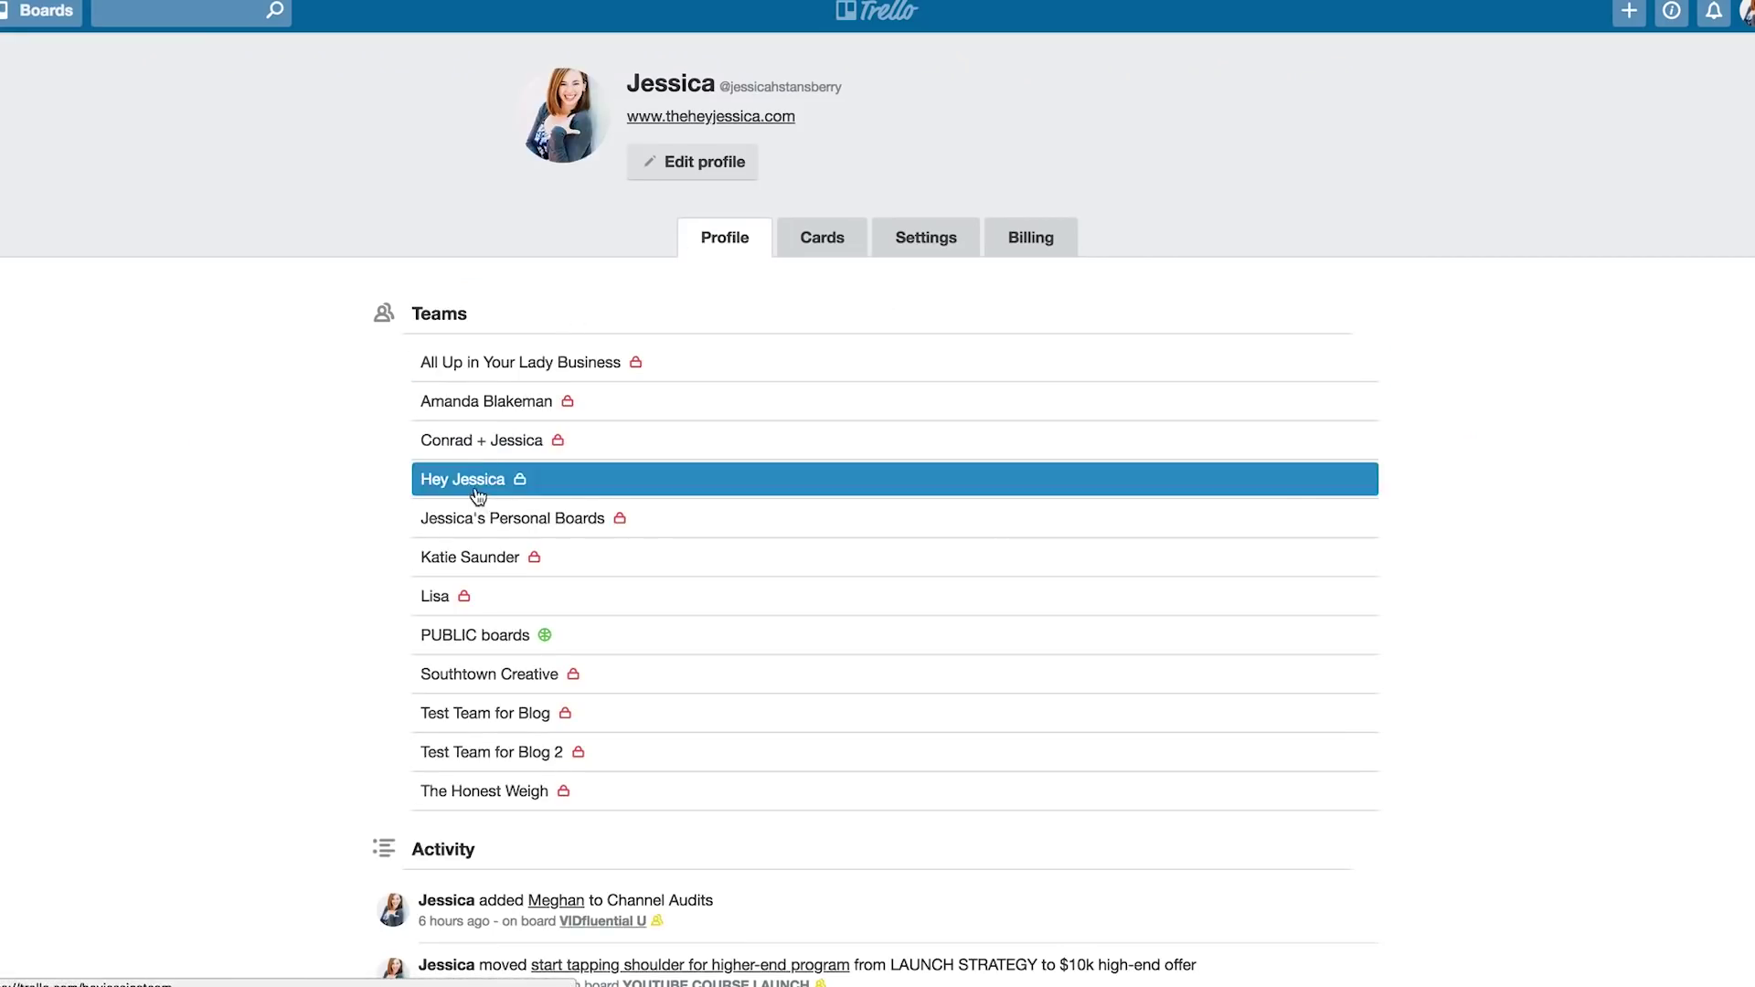
Open the Hey Jessica team page and reopen the Calendar | Hey Jessica board.
{"action": "left_click", "coordinate": [475, 494]}
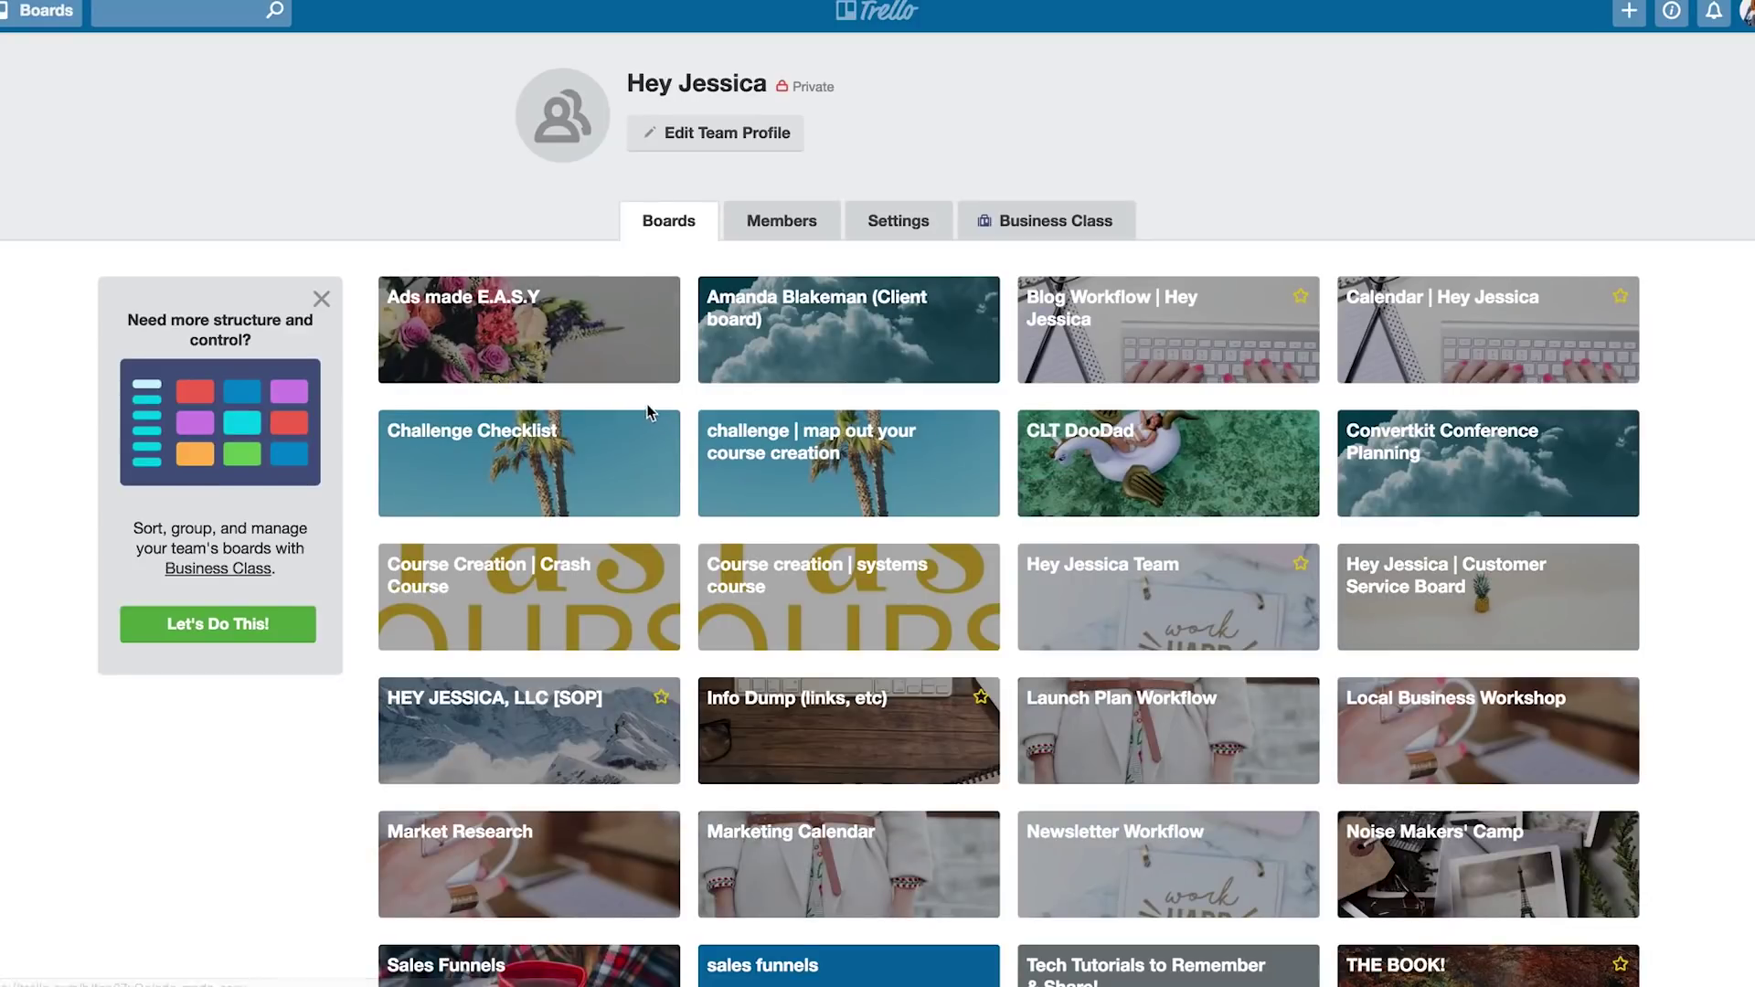
{"action": "scroll", "coordinate": [1372, 352], "scroll_direction": "down", "scroll_amount": 2}
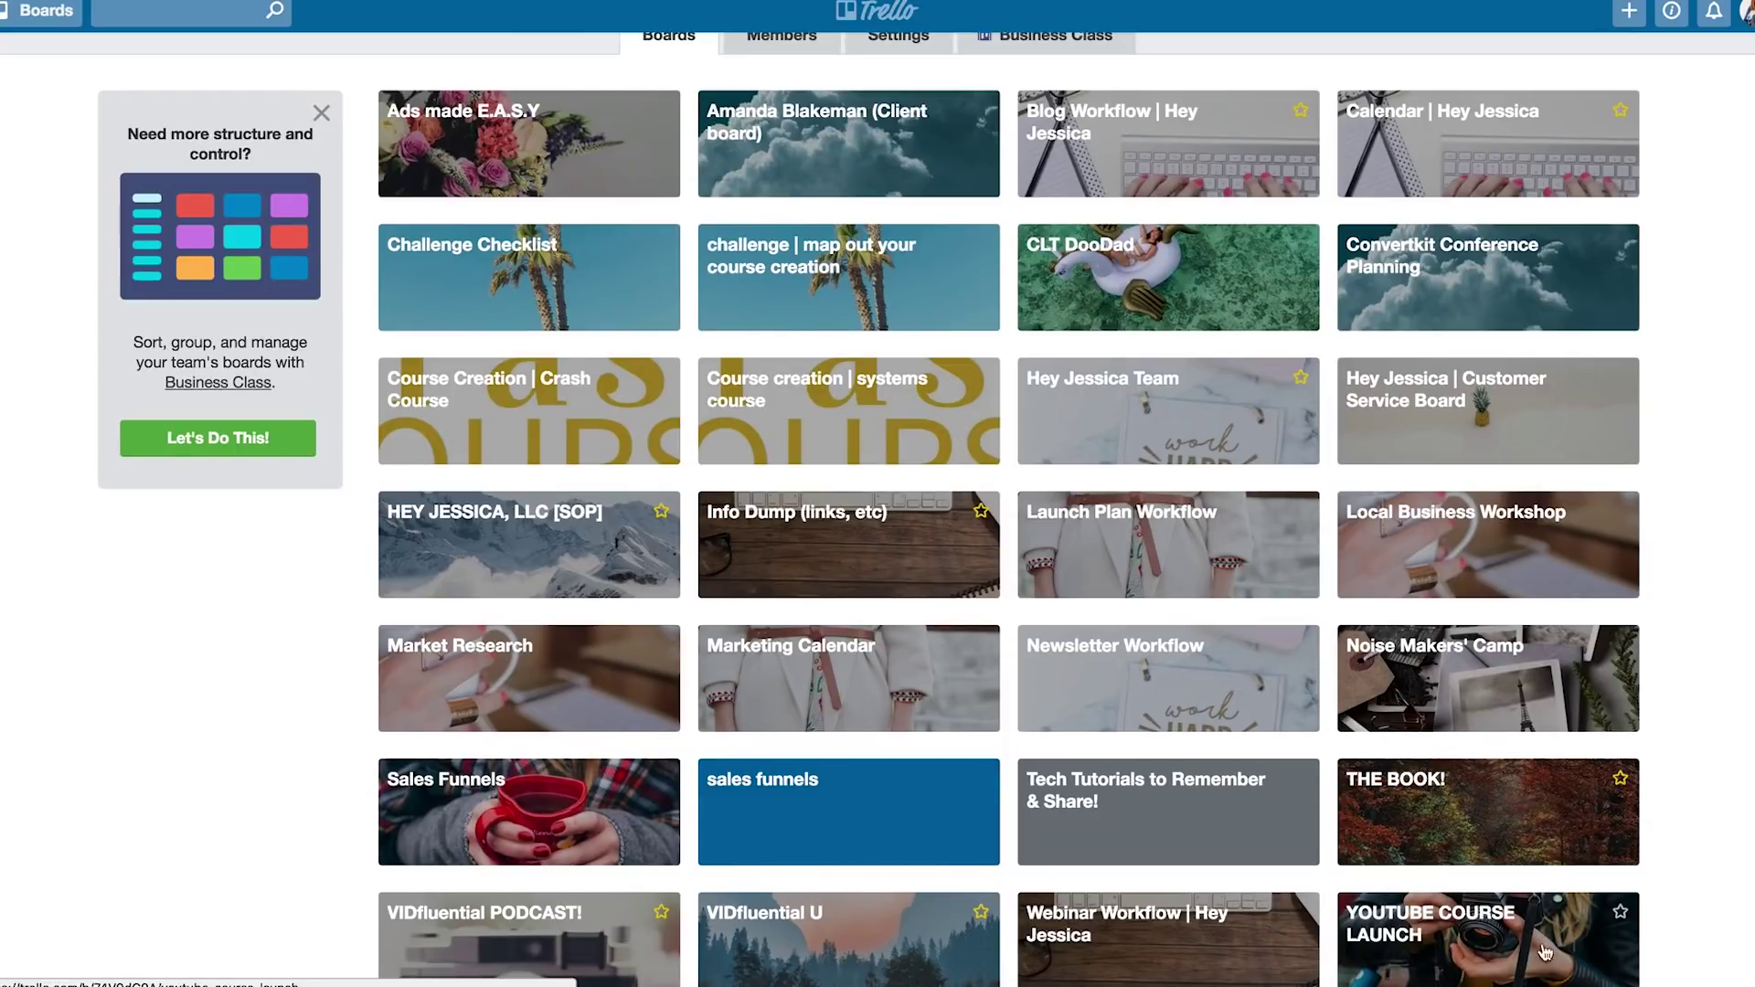
{"action": "scroll", "coordinate": [1606, 932], "scroll_direction": "up", "scroll_amount": 1}
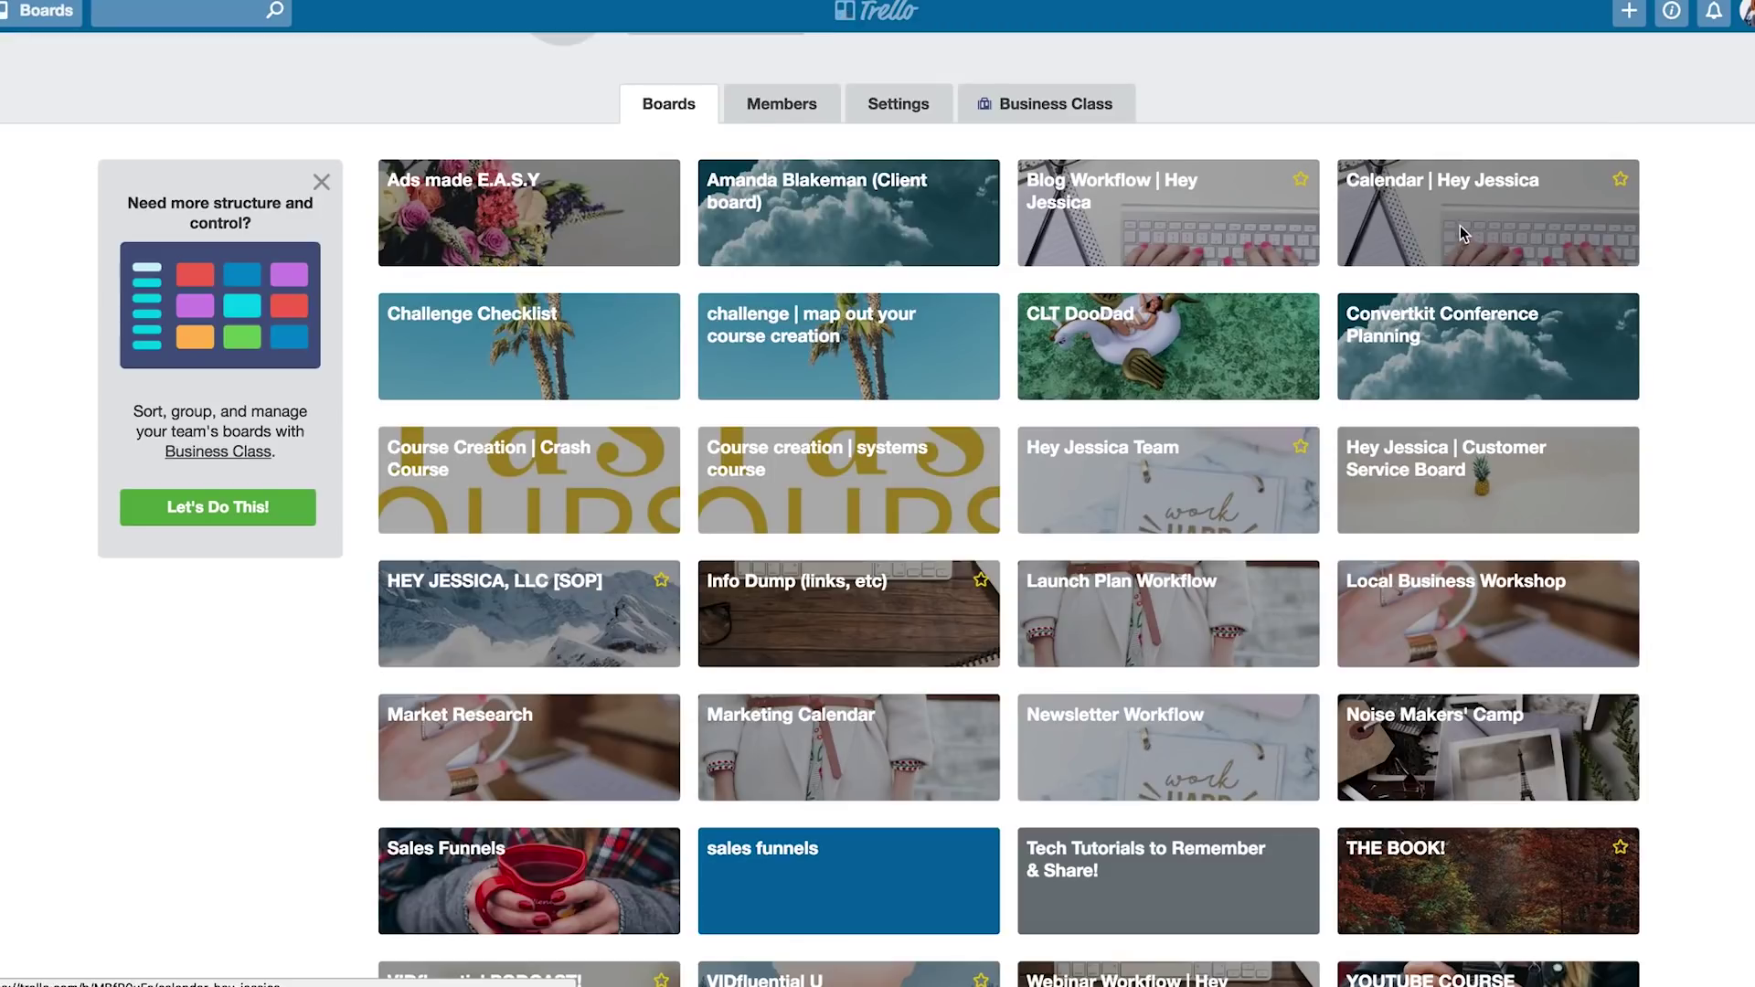
{"action": "left_click", "coordinate": [1460, 236]}
Archive the Page for Lakeside Conference and videos to record cards.
{"action": "scroll", "coordinate": [814, 245], "scroll_direction": "right", "scroll_amount": 2}
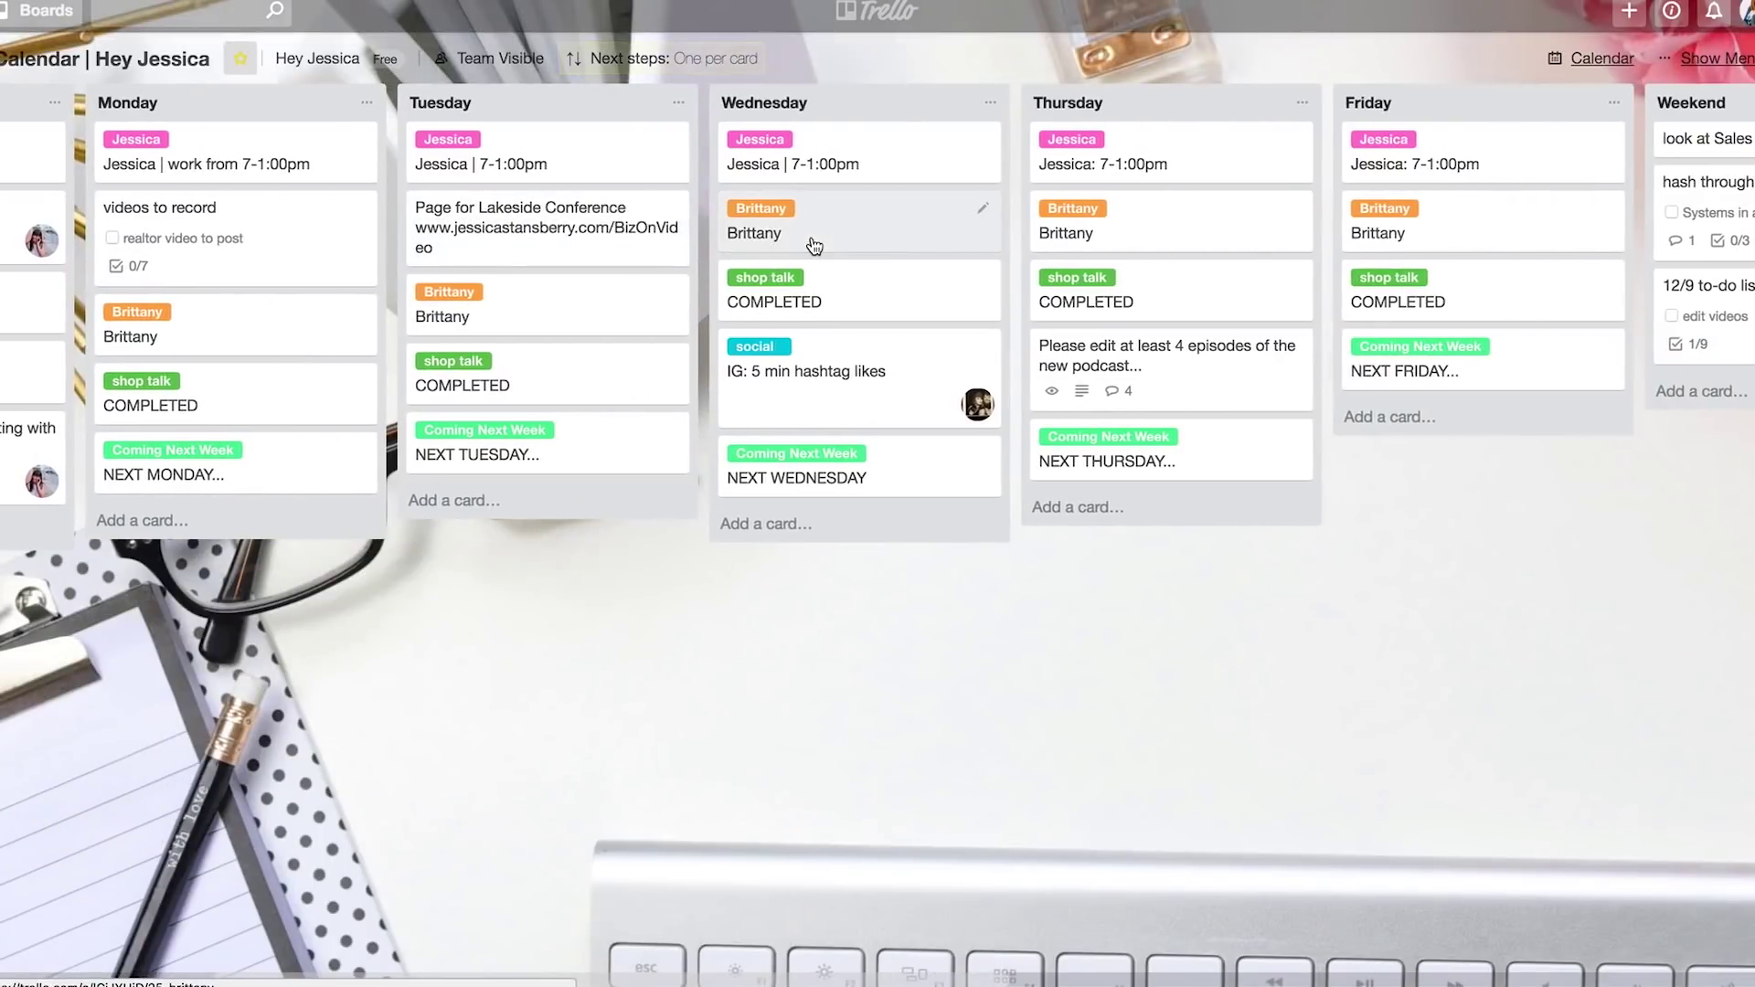
{"action": "scroll", "coordinate": [814, 245], "scroll_direction": "left", "scroll_amount": 6}
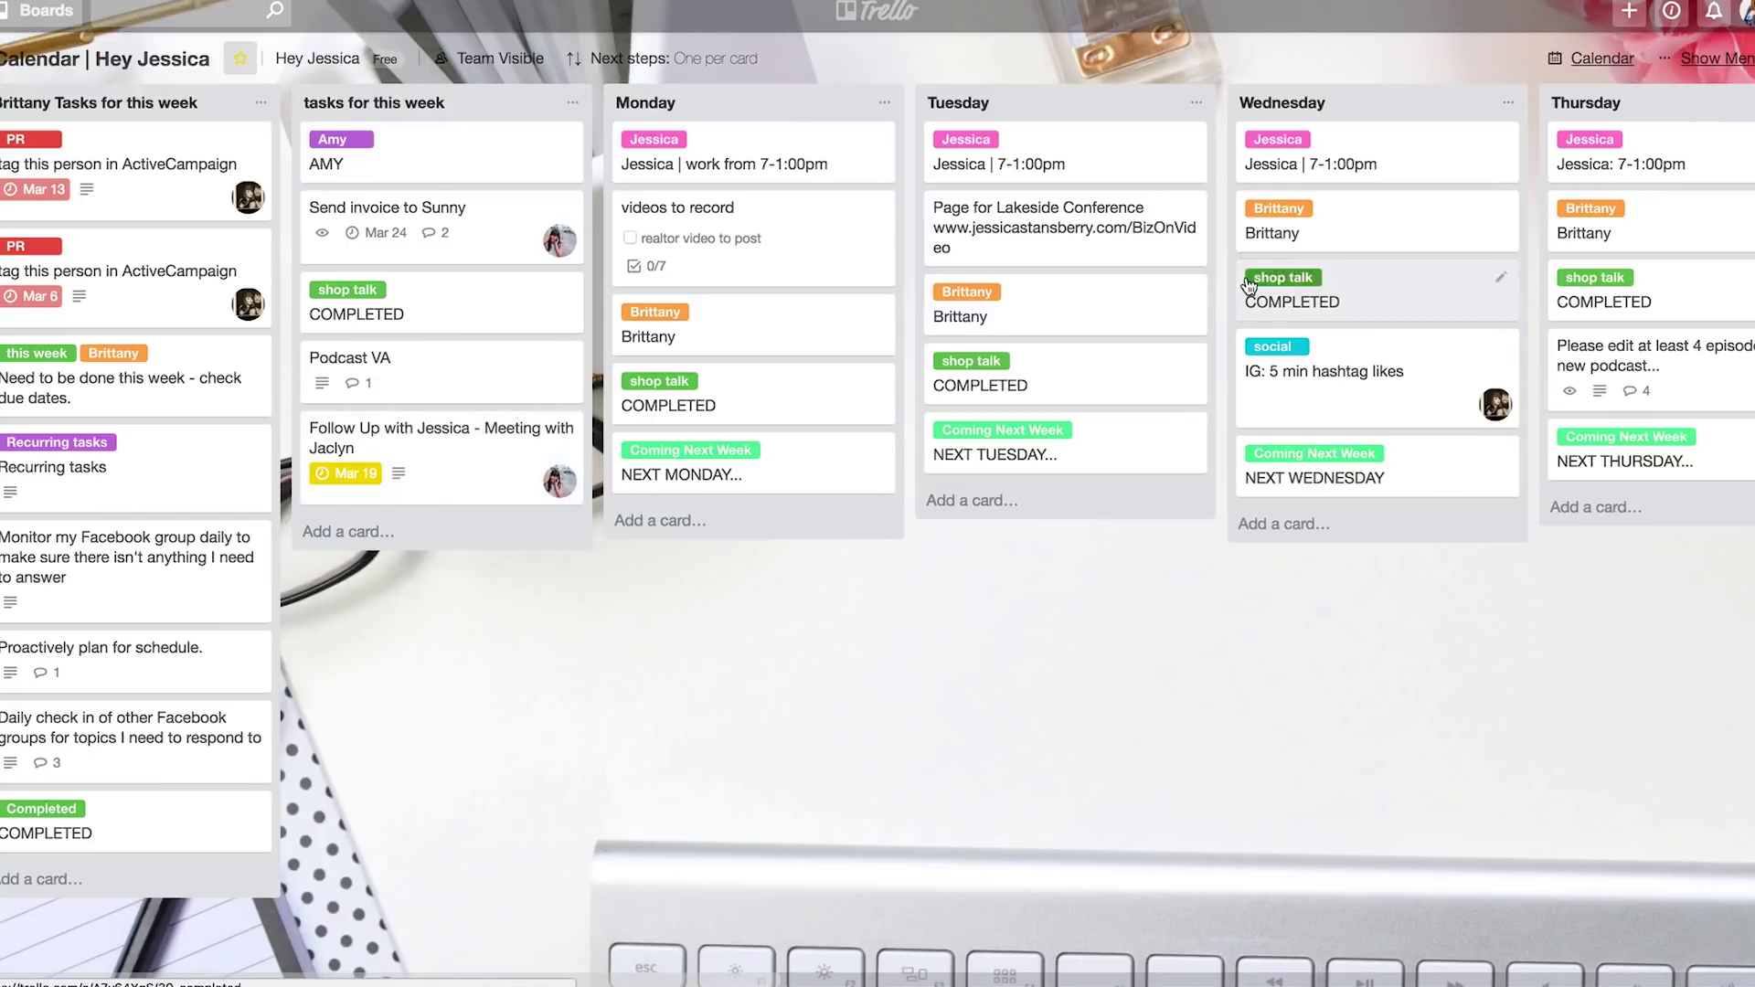
{"action": "scroll", "coordinate": [1243, 275], "scroll_direction": "right", "scroll_amount": 10}
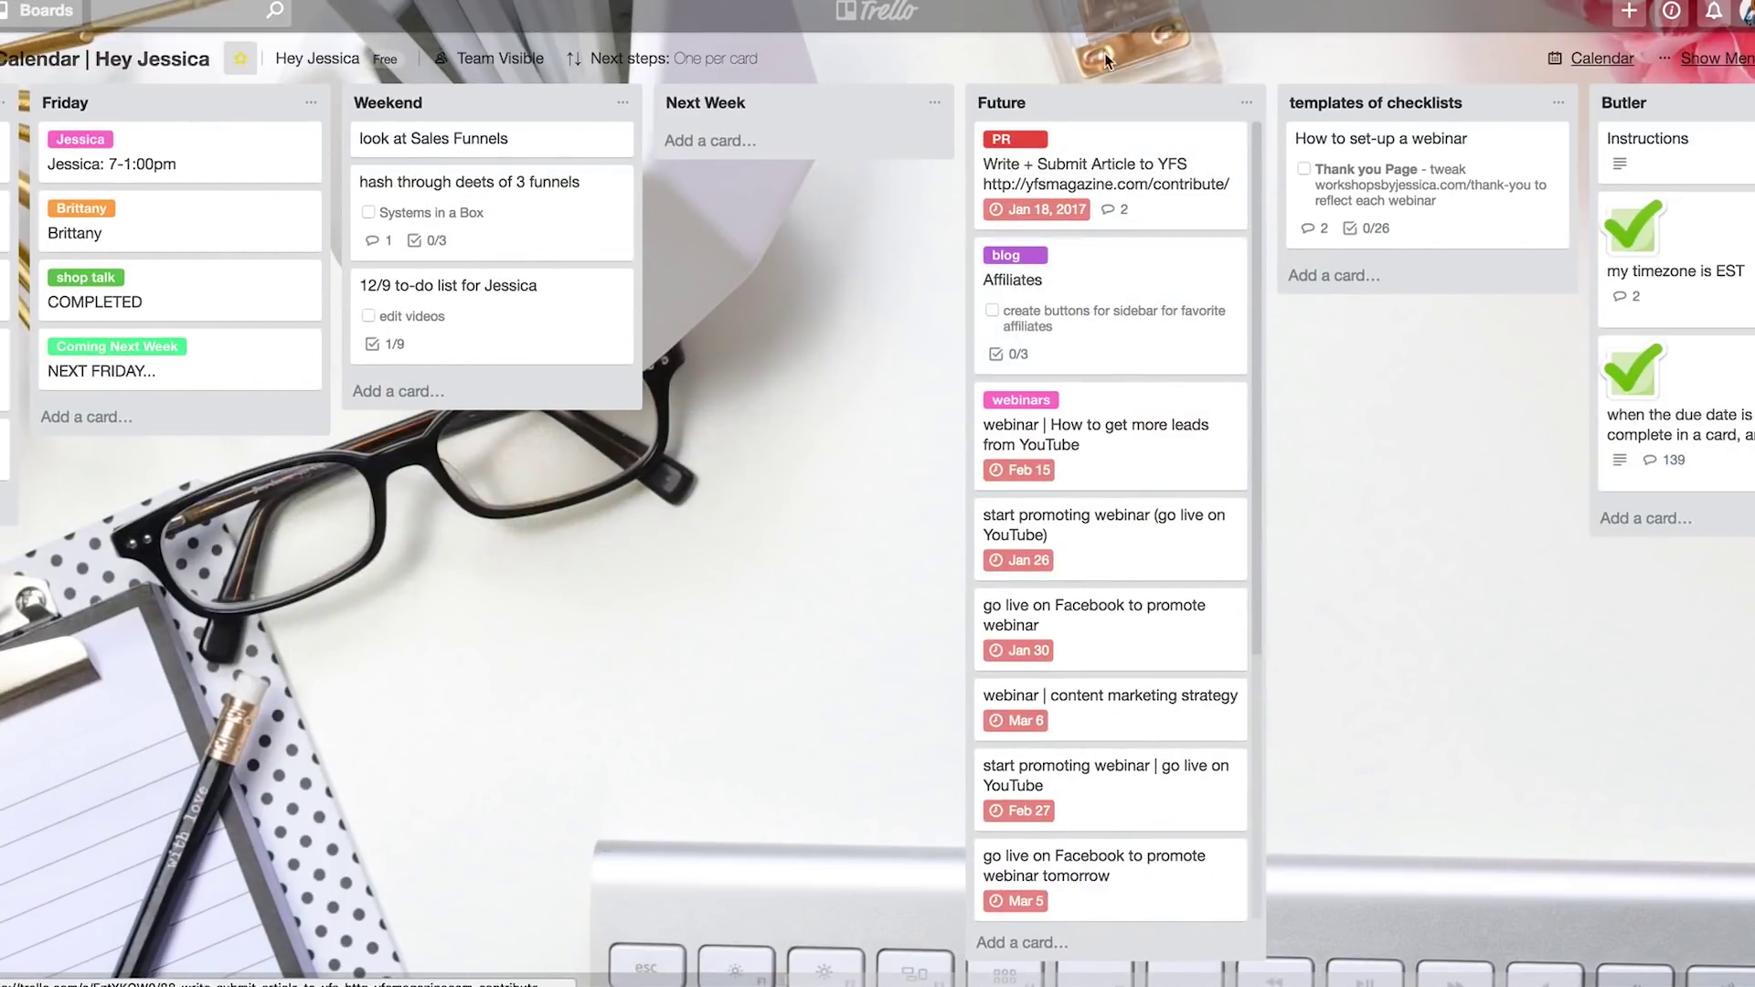
{"action": "scroll", "coordinate": [1073, 549], "scroll_direction": "left", "scroll_amount": 15}
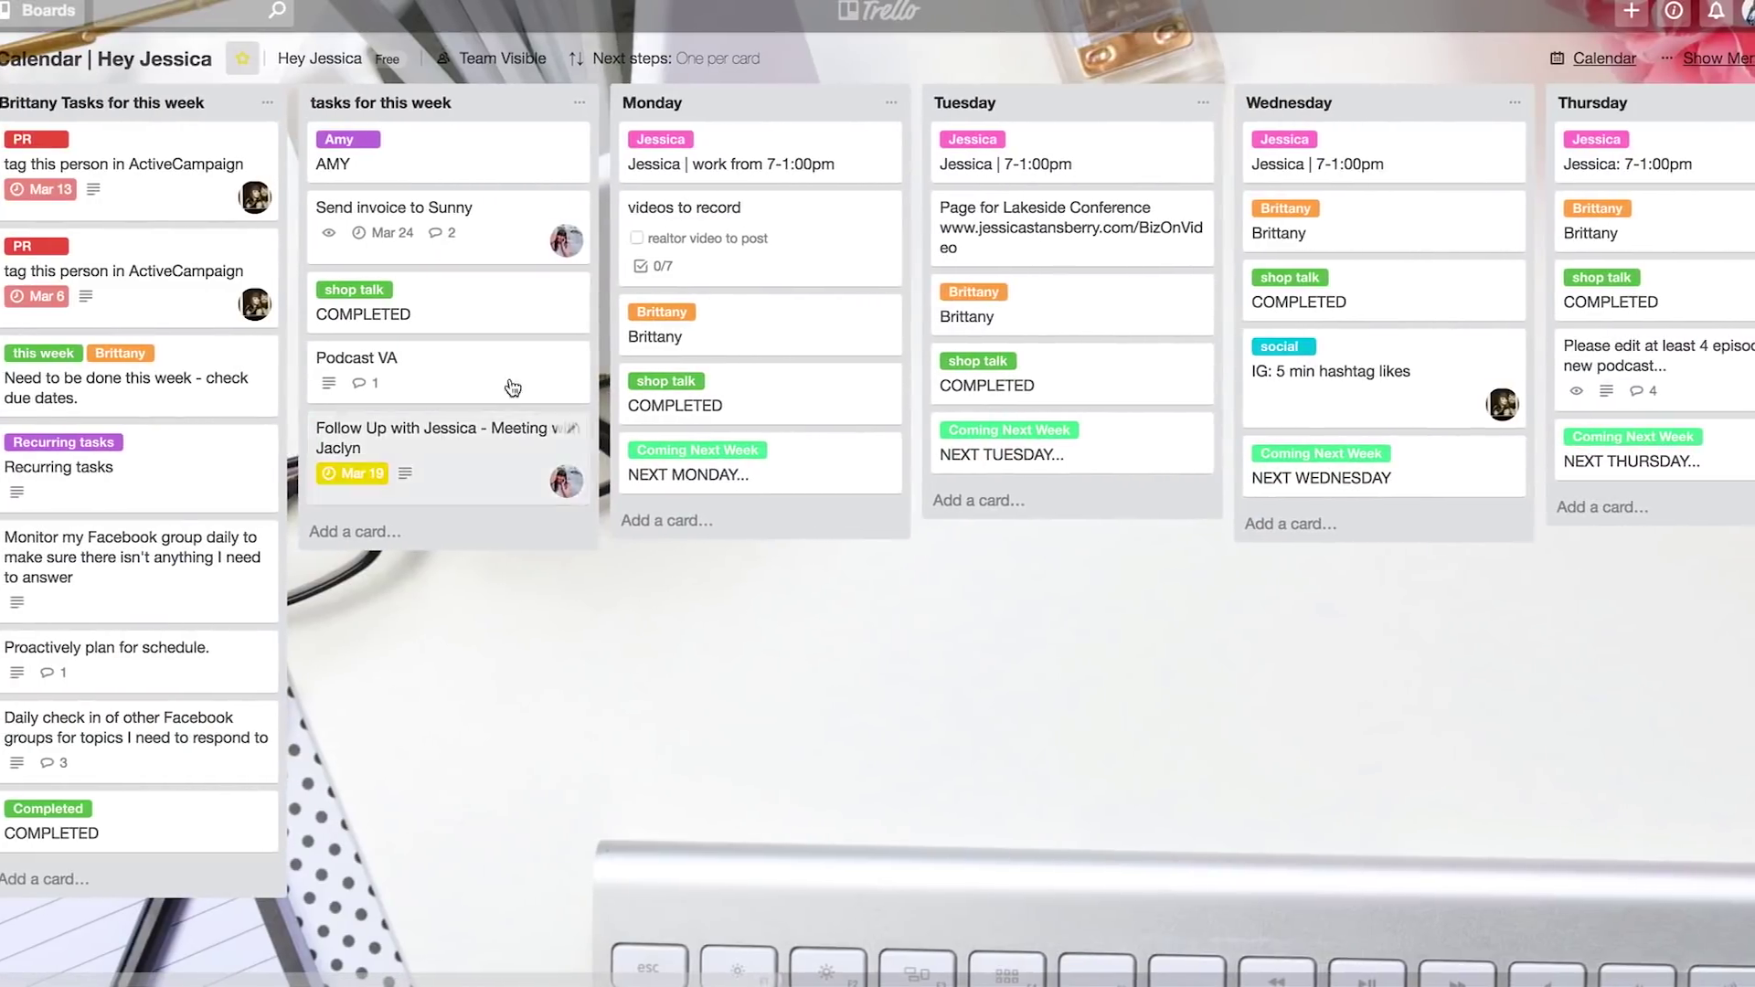
{"action": "scroll", "coordinate": [488, 423], "scroll_direction": "right", "scroll_amount": 4}
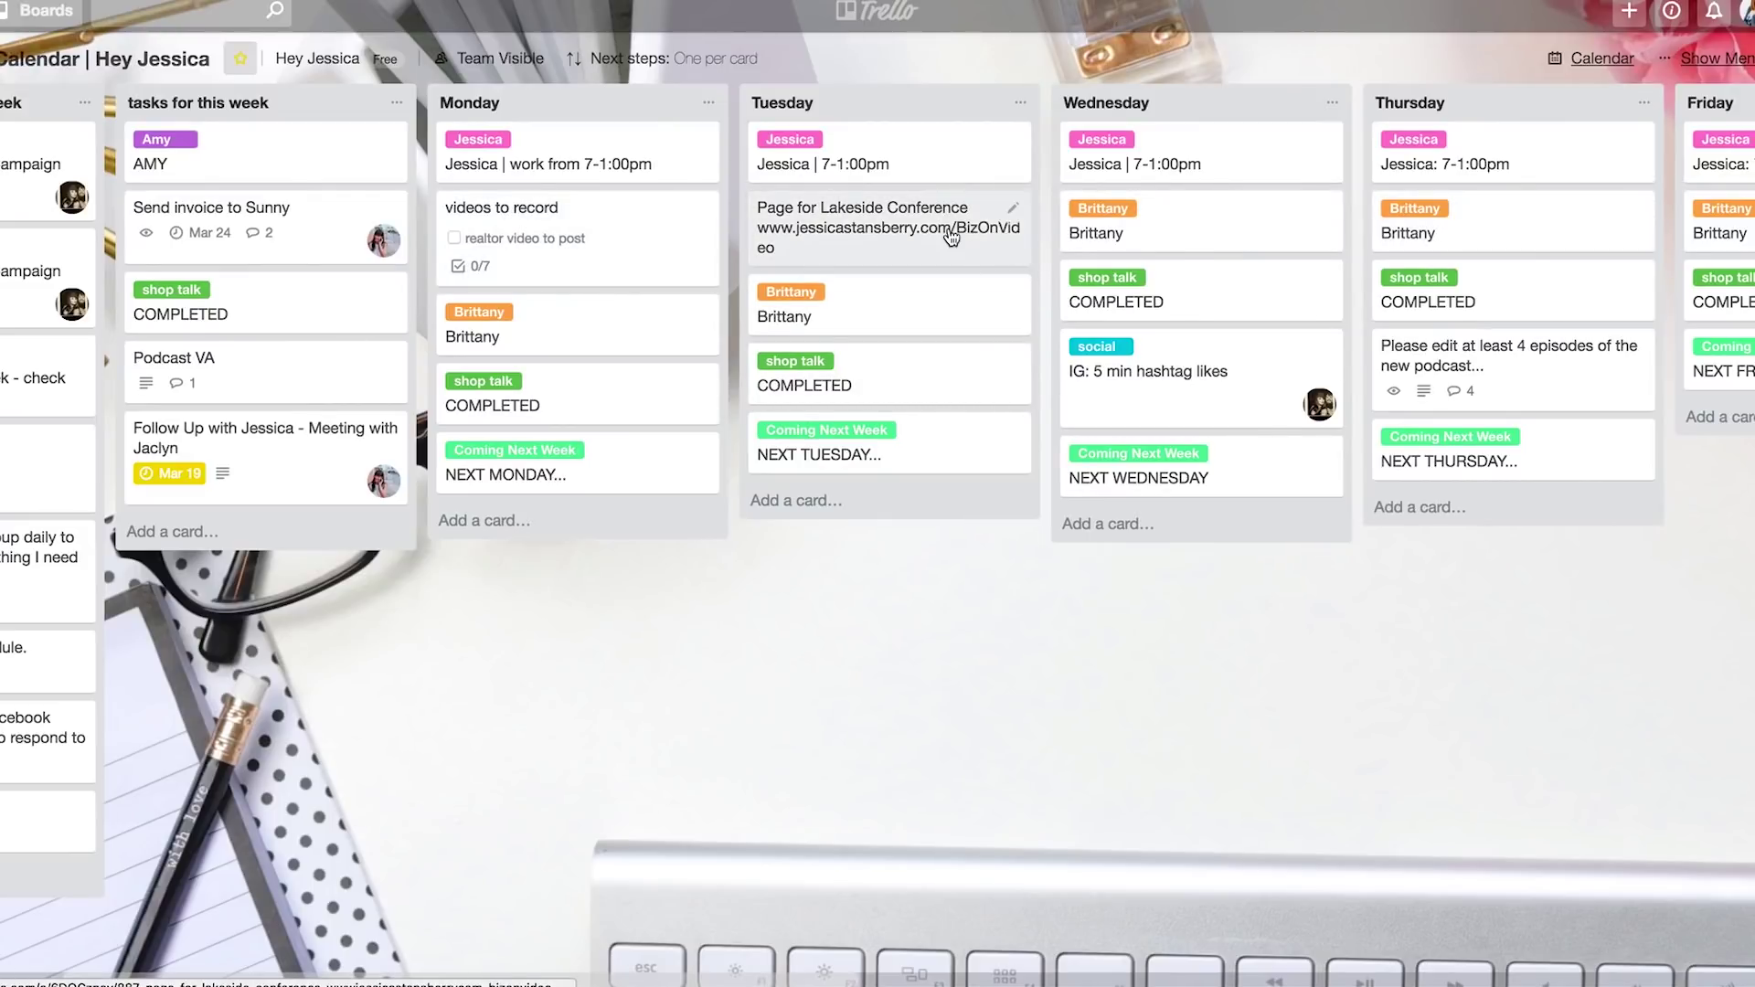
{"action": "key", "text": "c"}
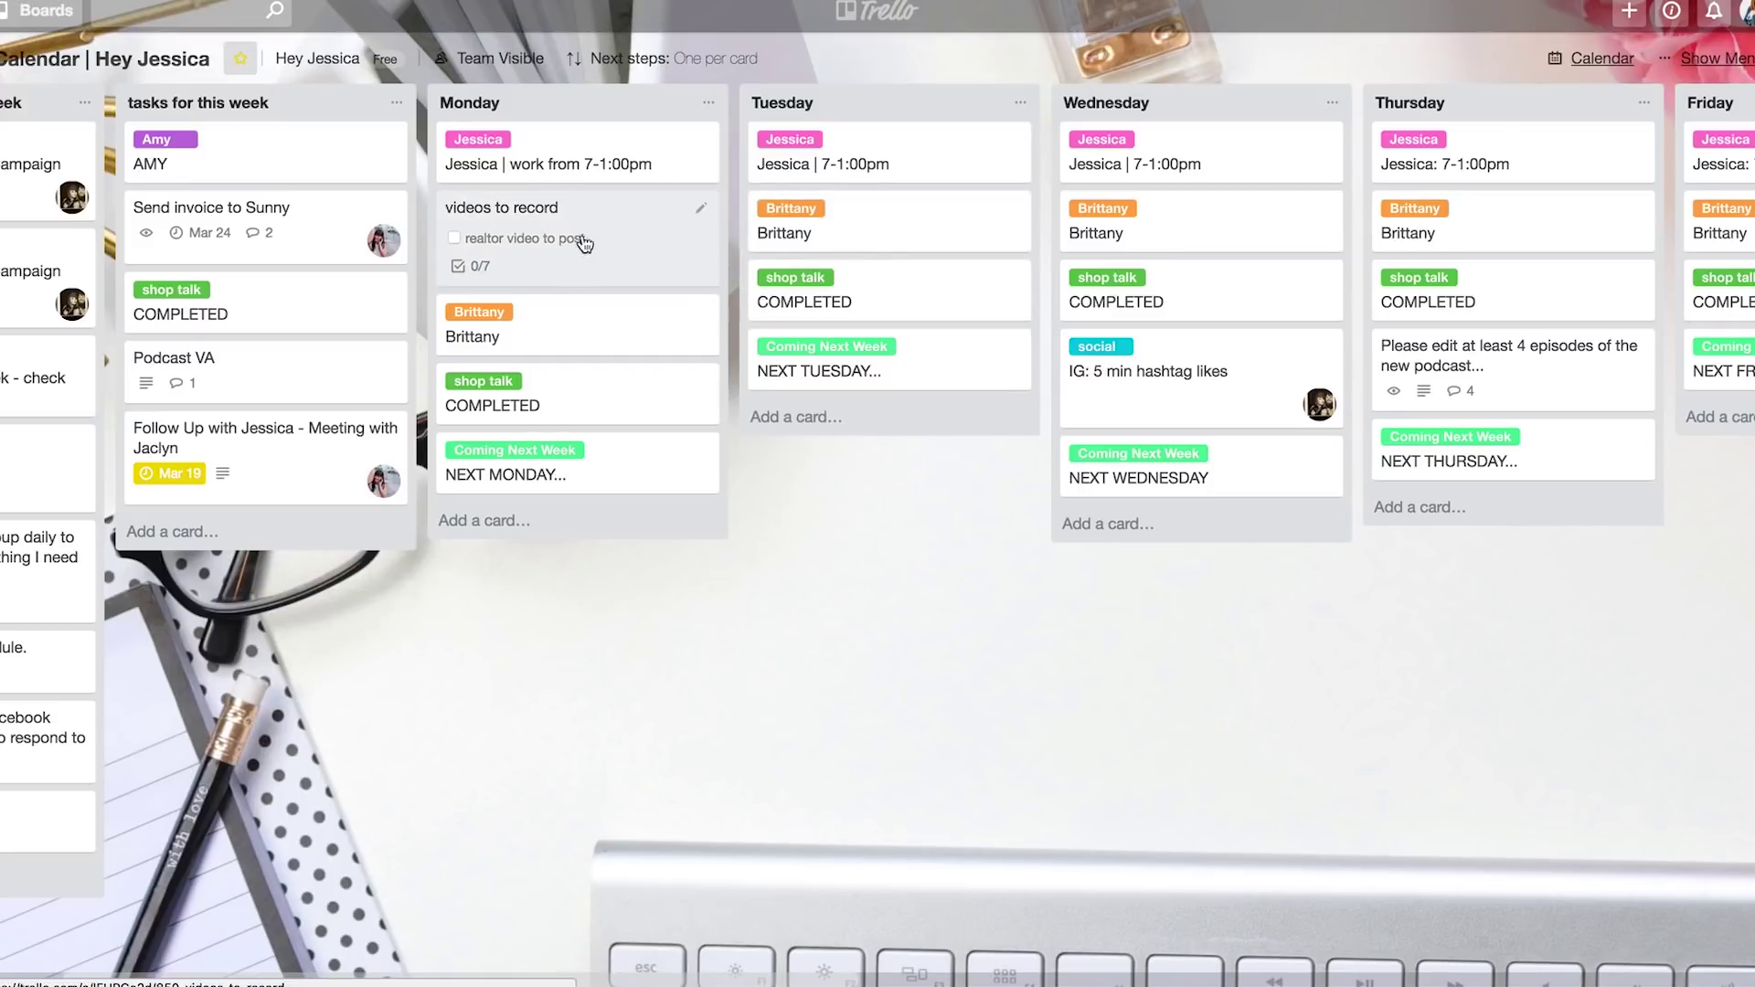
{"action": "key", "text": "c"}
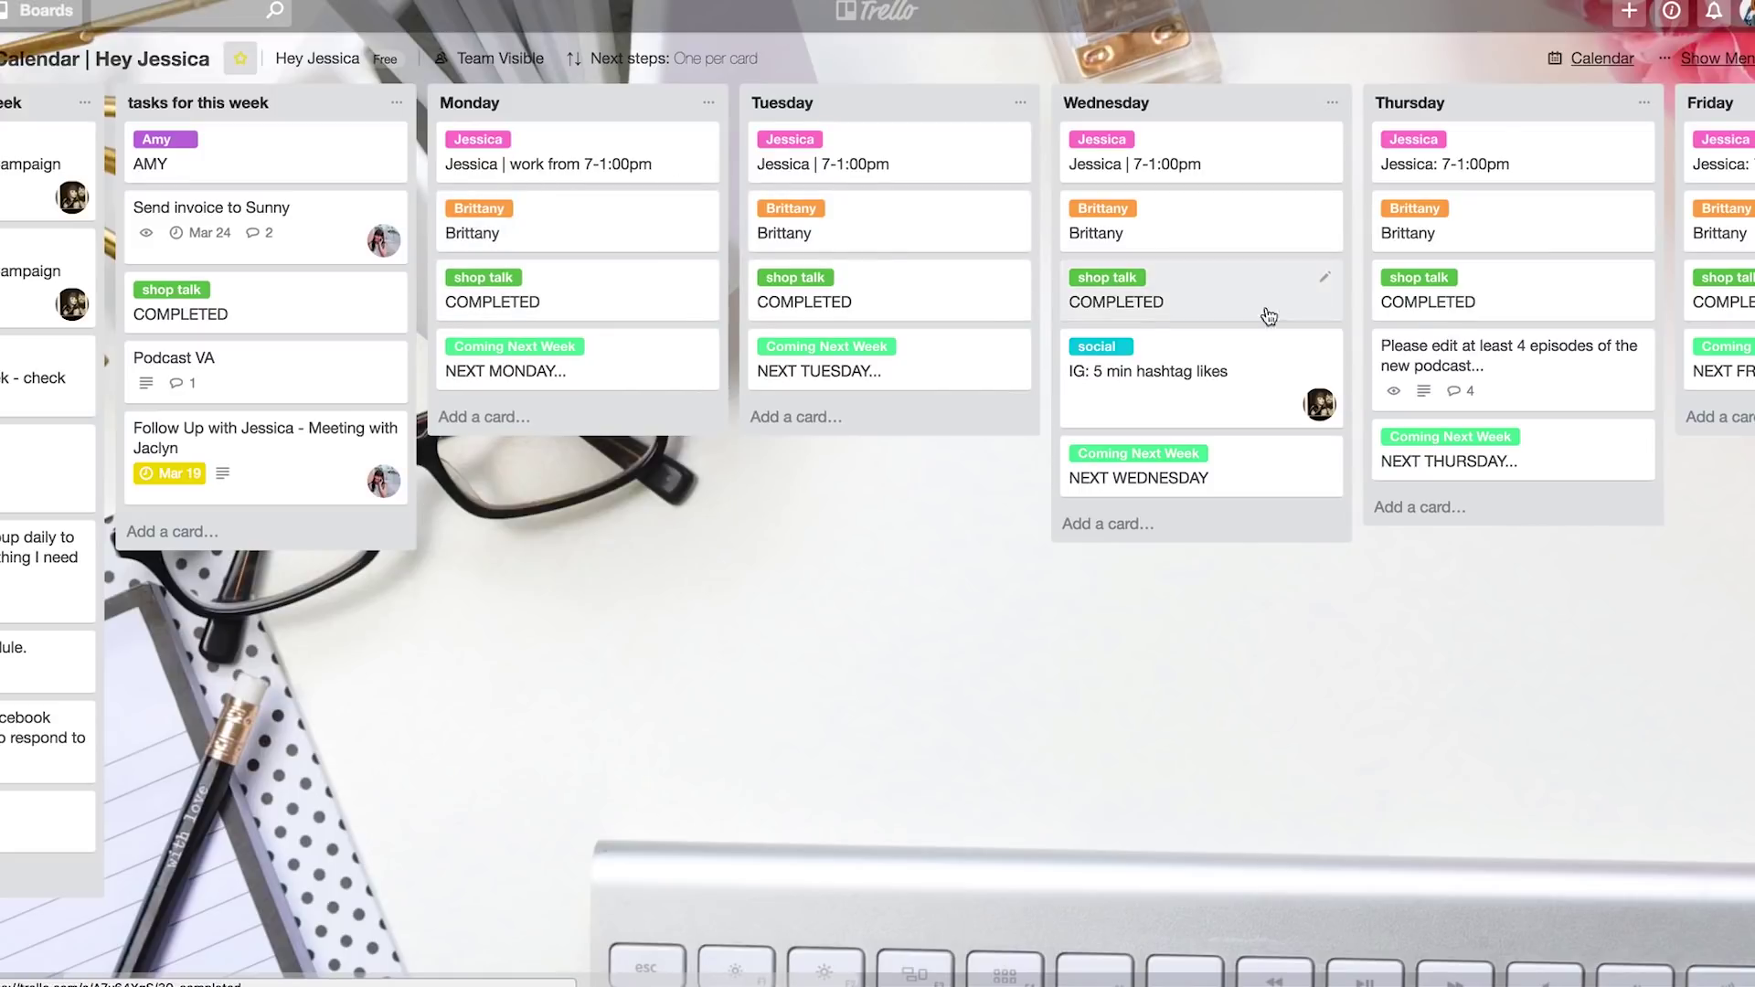
Archive the Thursday podcast-editing card and review the Next Week and Future lists.
{"action": "scroll", "coordinate": [1139, 315], "scroll_direction": "right", "scroll_amount": 3}
{"action": "scroll", "coordinate": [1139, 315], "scroll_direction": "right", "scroll_amount": 2}
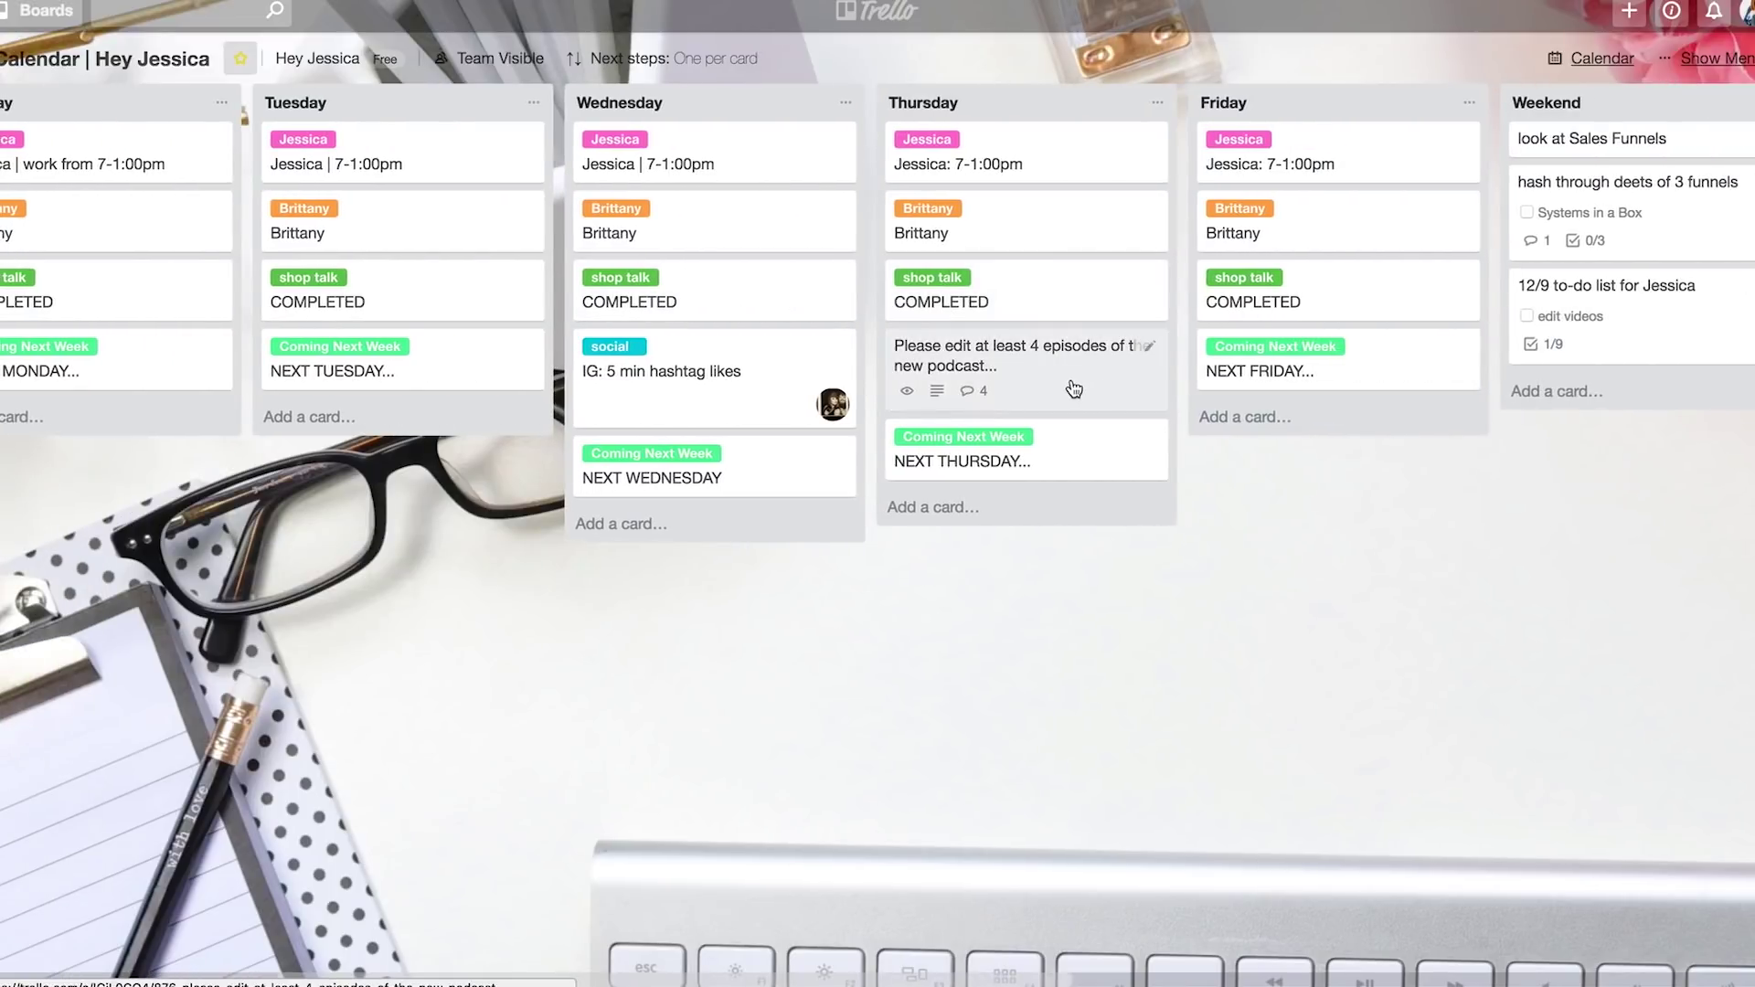
{"action": "key", "text": "c"}
{"action": "scroll", "coordinate": [1190, 362], "scroll_direction": "right", "scroll_amount": 4}
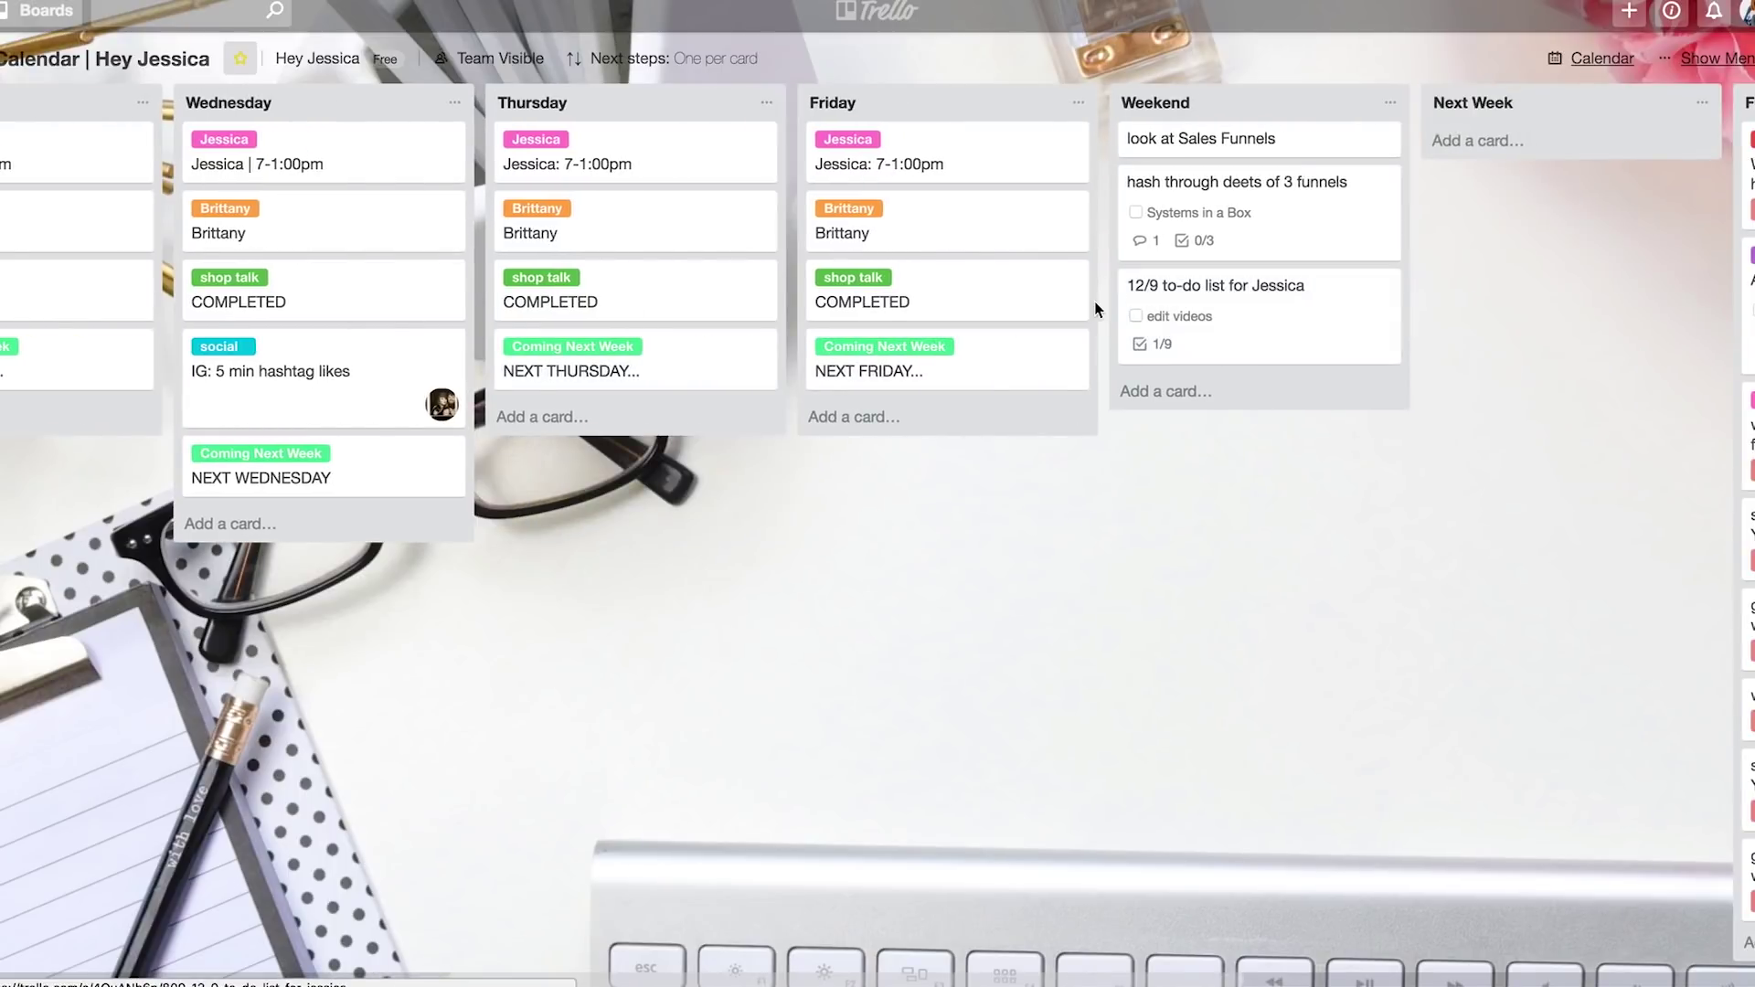
{"action": "scroll", "coordinate": [1093, 311], "scroll_direction": "left", "scroll_amount": 10}
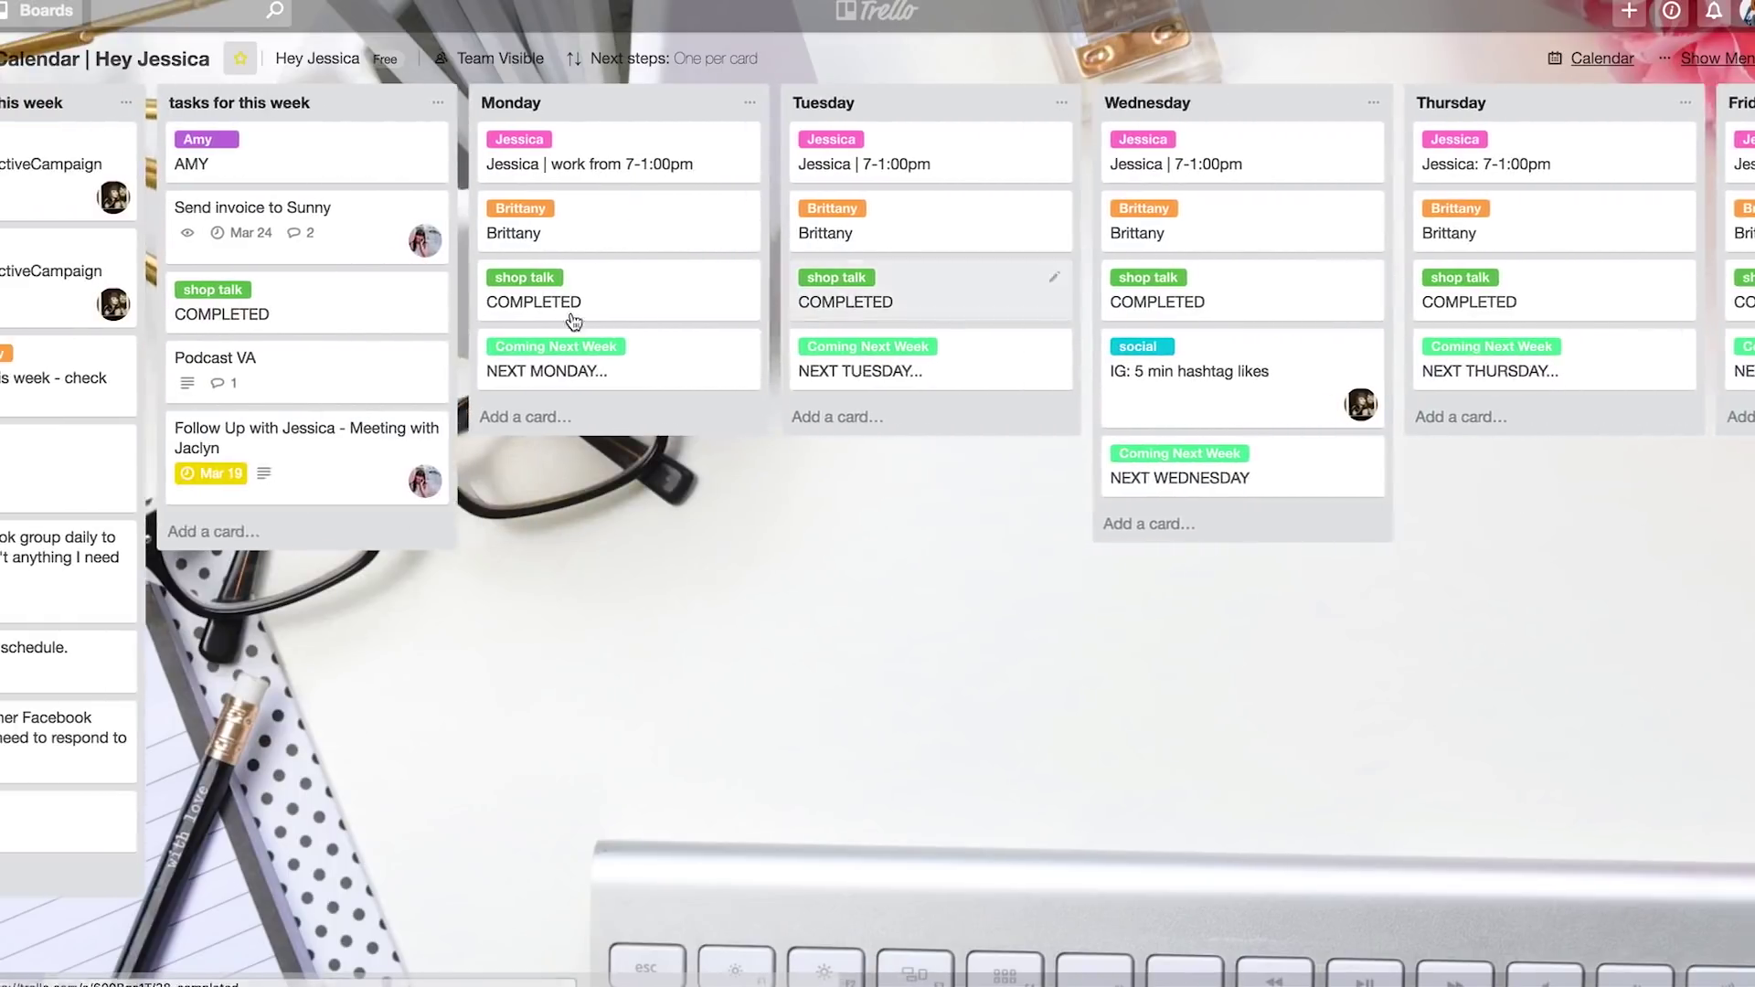
{"action": "scroll", "coordinate": [745, 281], "scroll_direction": "right", "scroll_amount": 12}
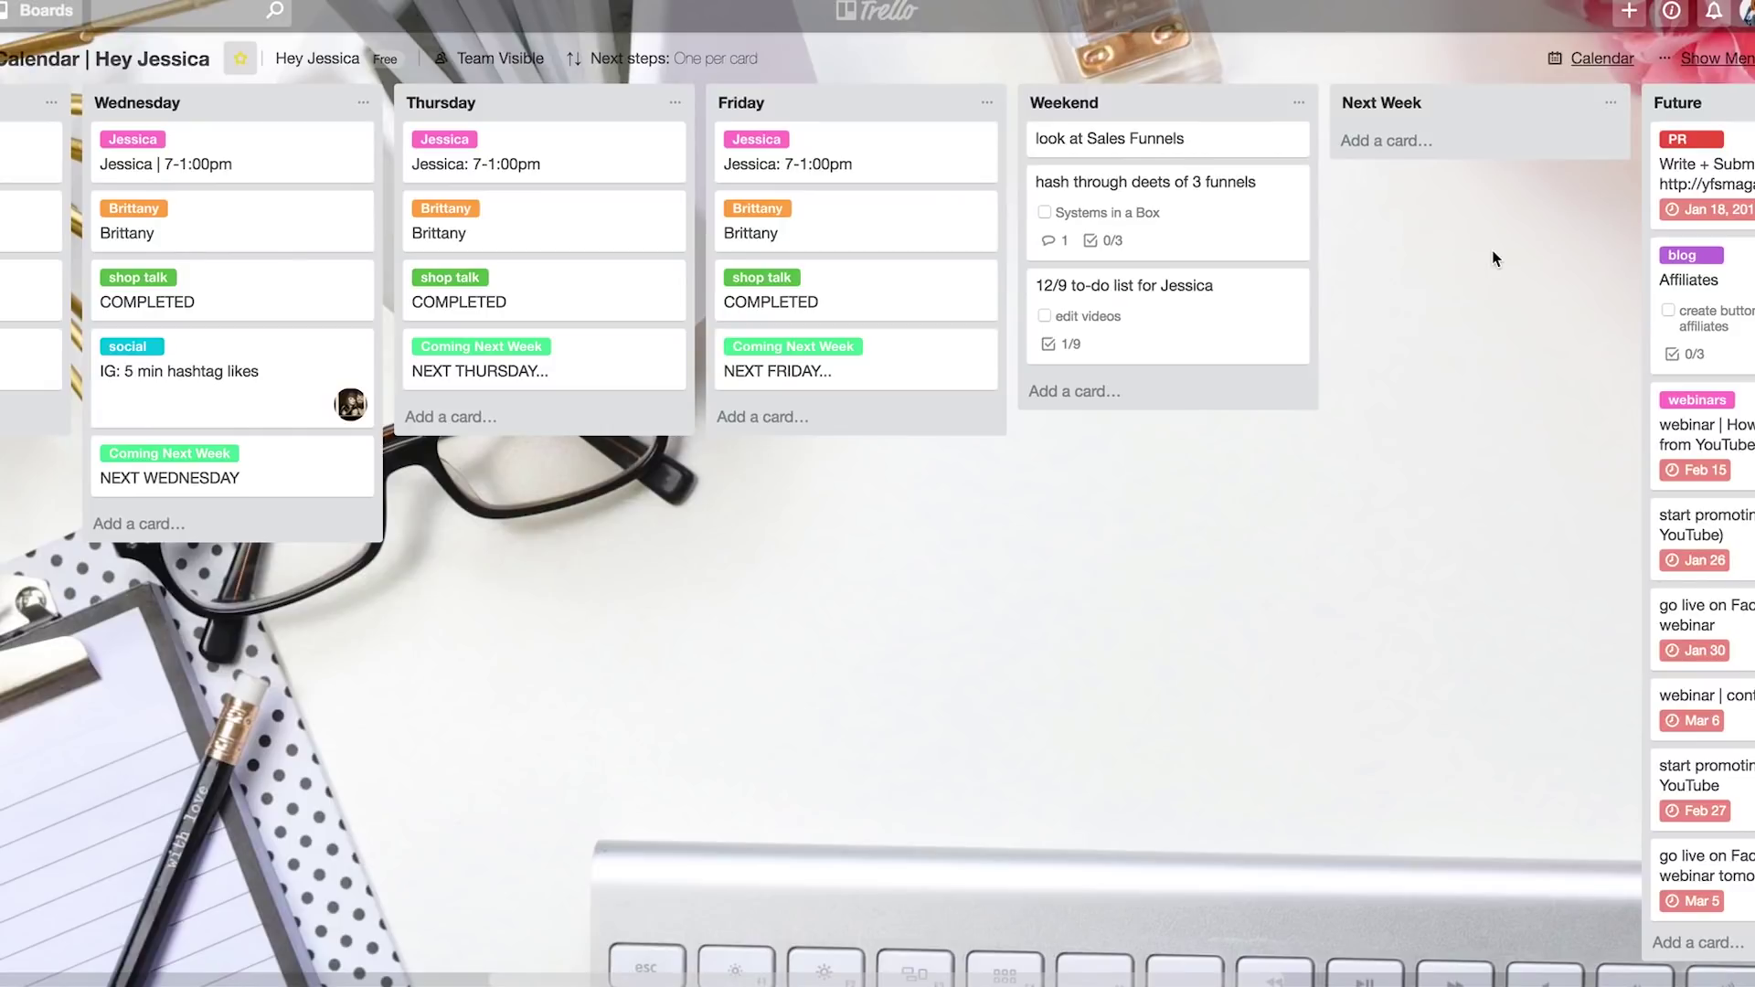
Show the Calendar | Hey Jessica board as an April 2018 month calendar.
{"action": "left_click", "coordinate": [1604, 60]}
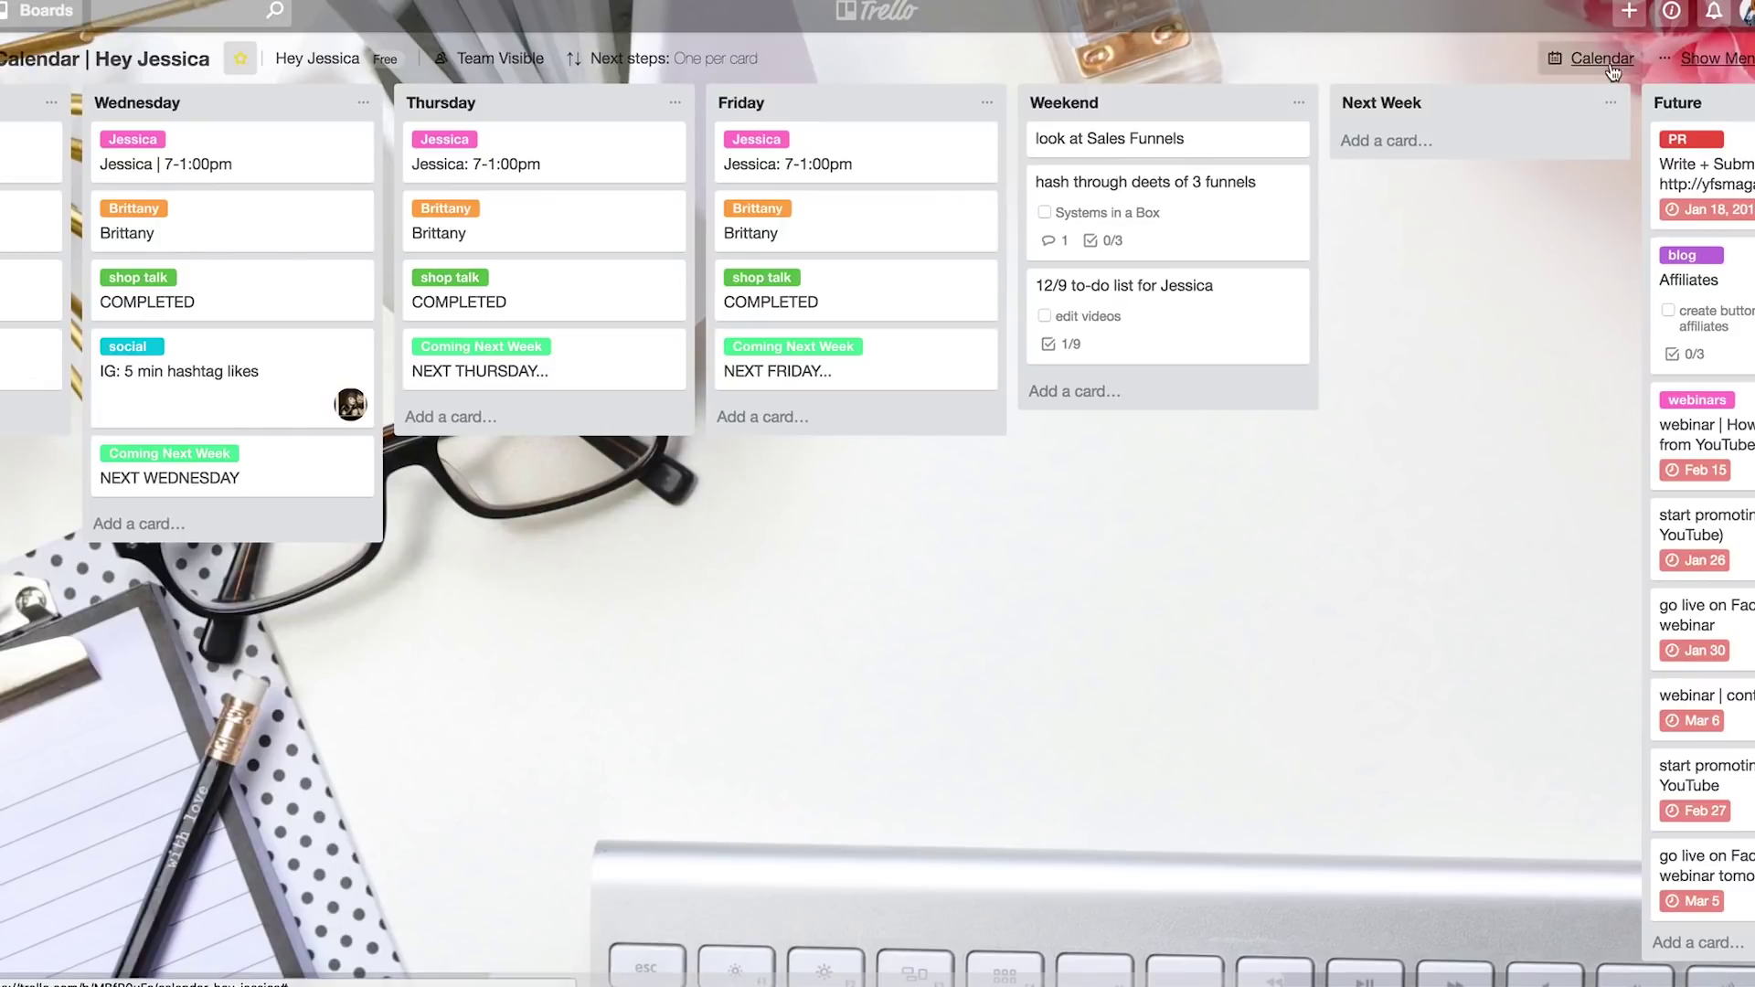
{"action": "scroll", "coordinate": [1170, 431], "scroll_direction": "down", "scroll_amount": 4}
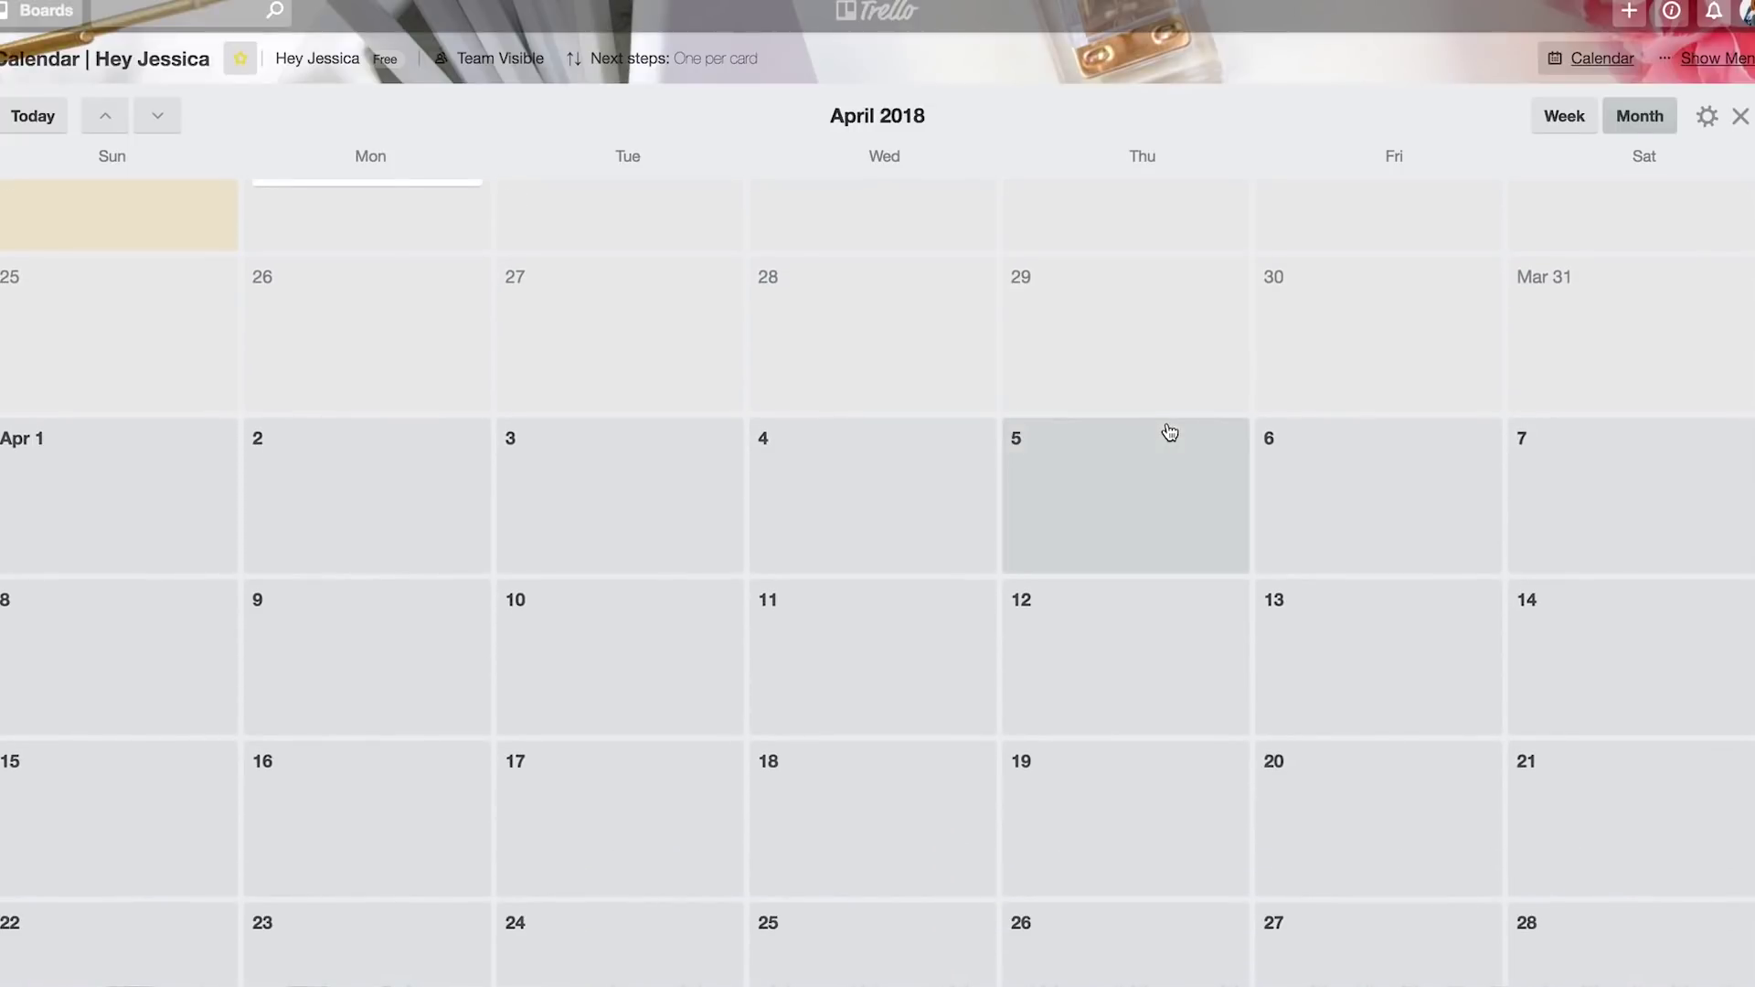
{"action": "scroll", "coordinate": [478, 381], "scroll_direction": "up", "scroll_amount": 2}
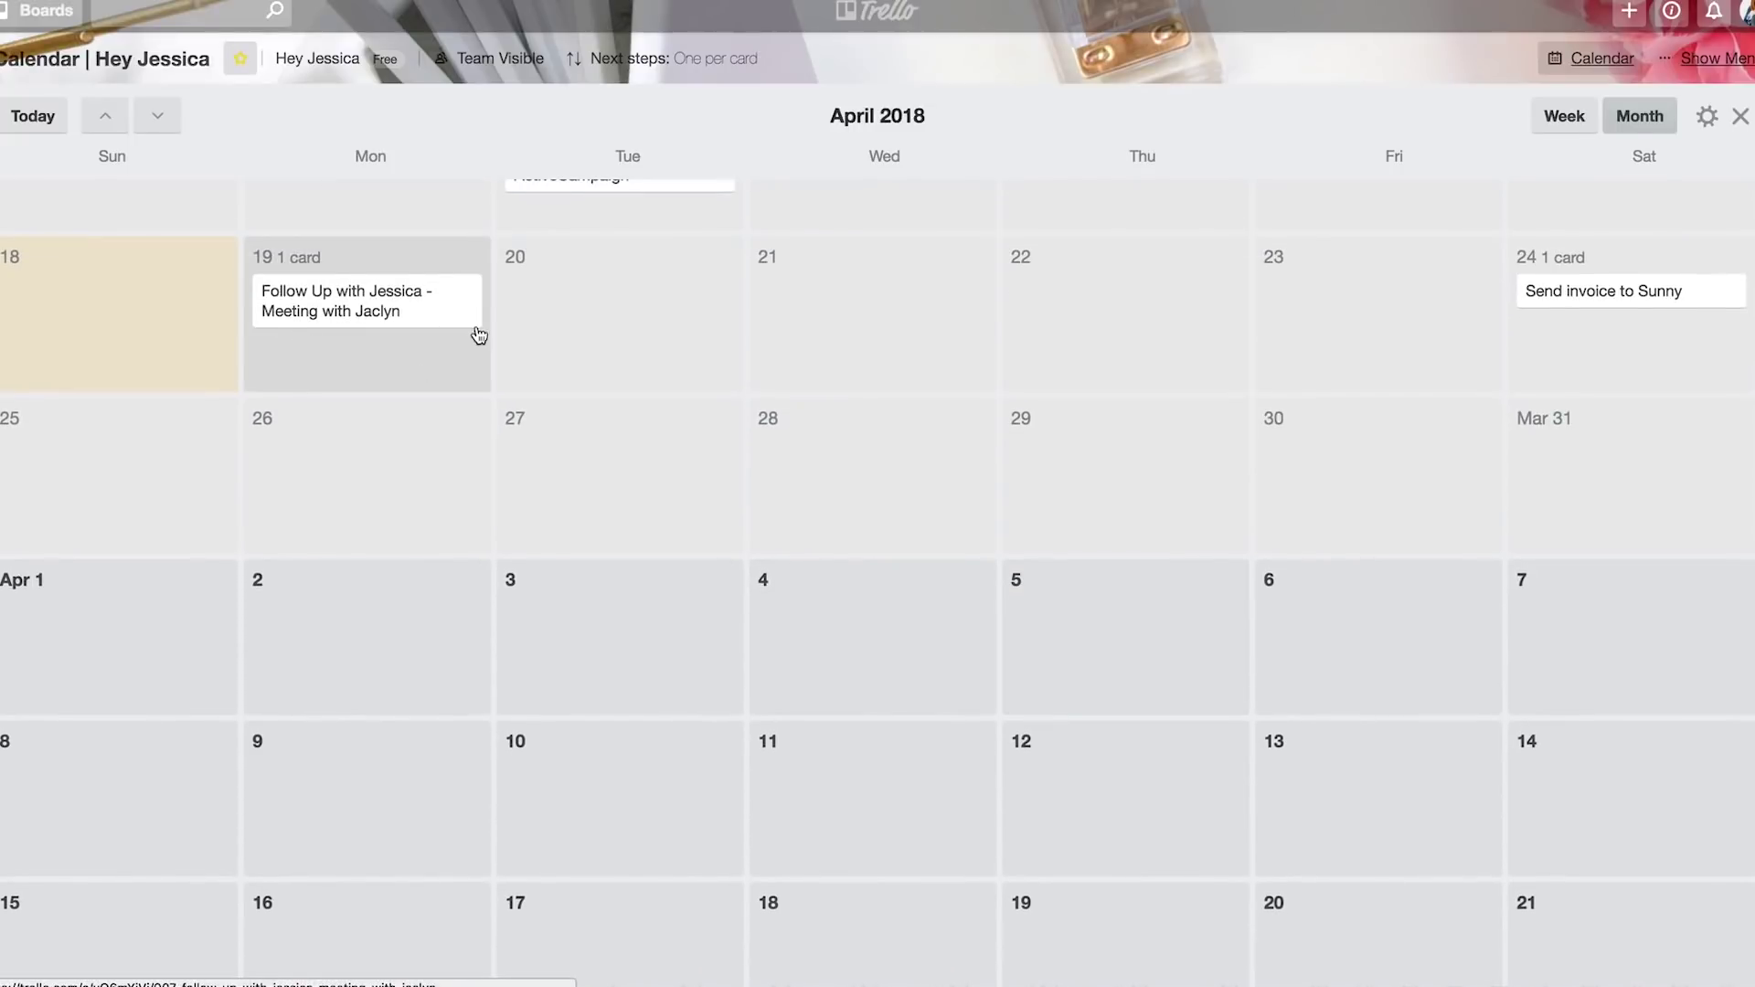
{"action": "scroll", "coordinate": [1349, 420], "scroll_direction": "down", "scroll_amount": 2}
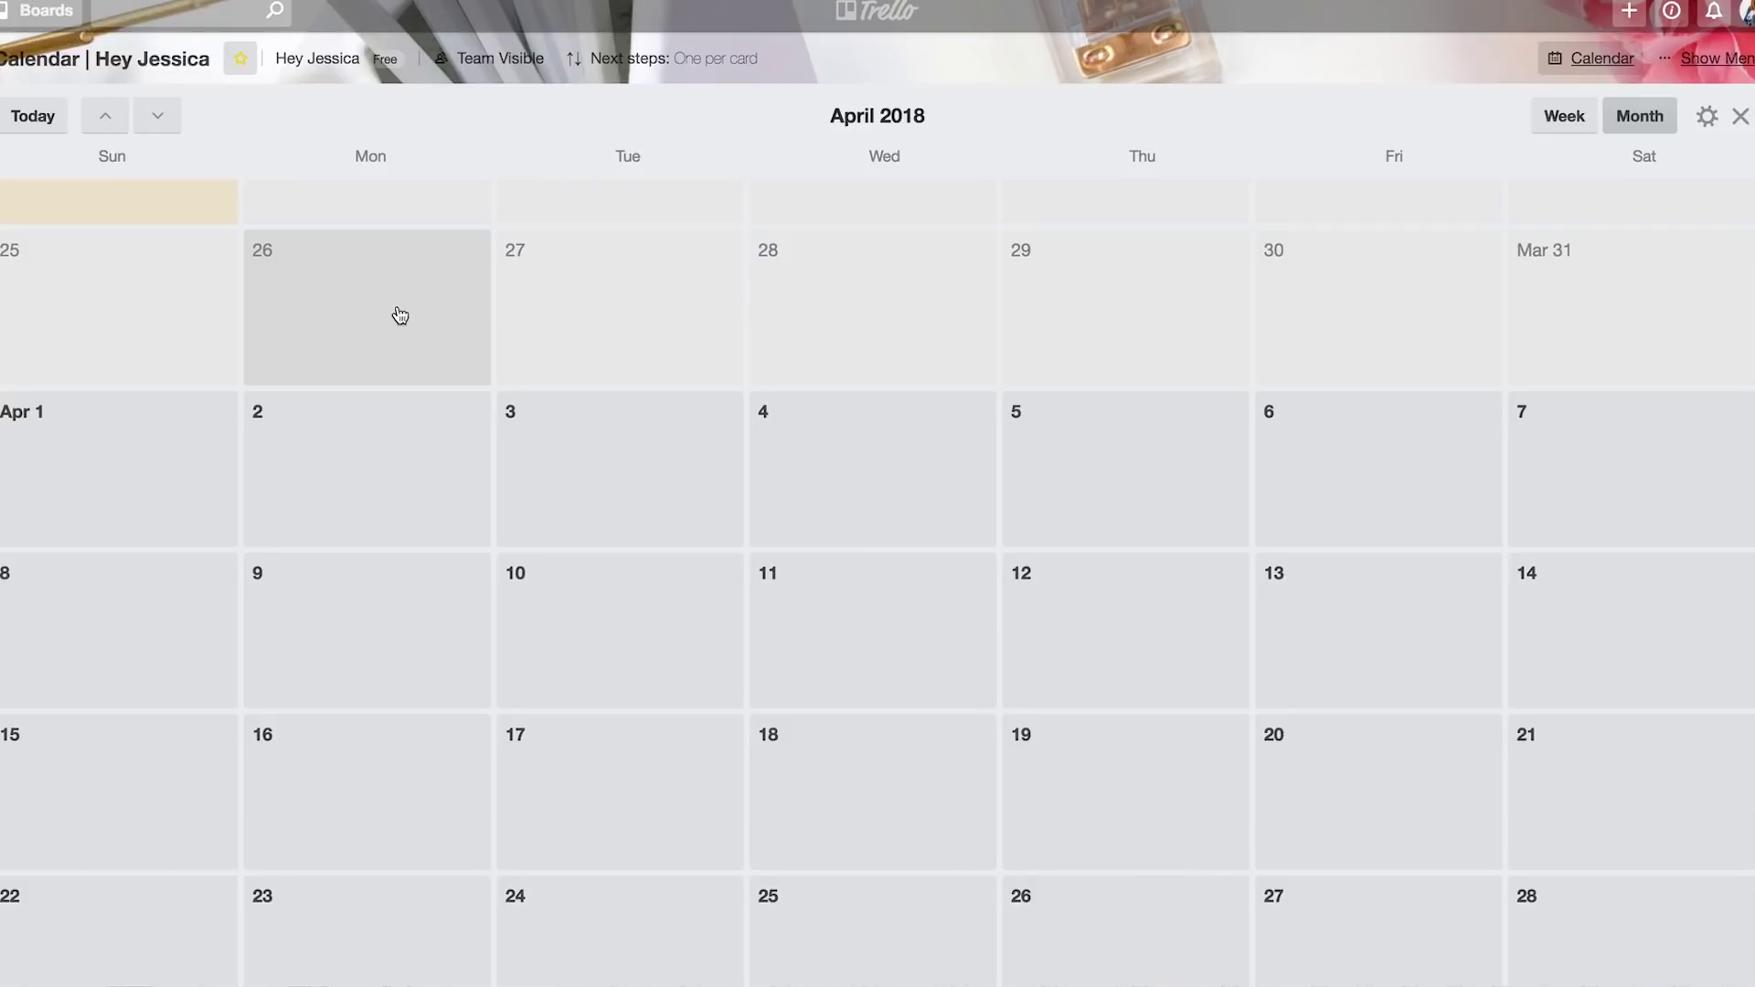
{"action": "left_click", "coordinate": [1746, 13]}
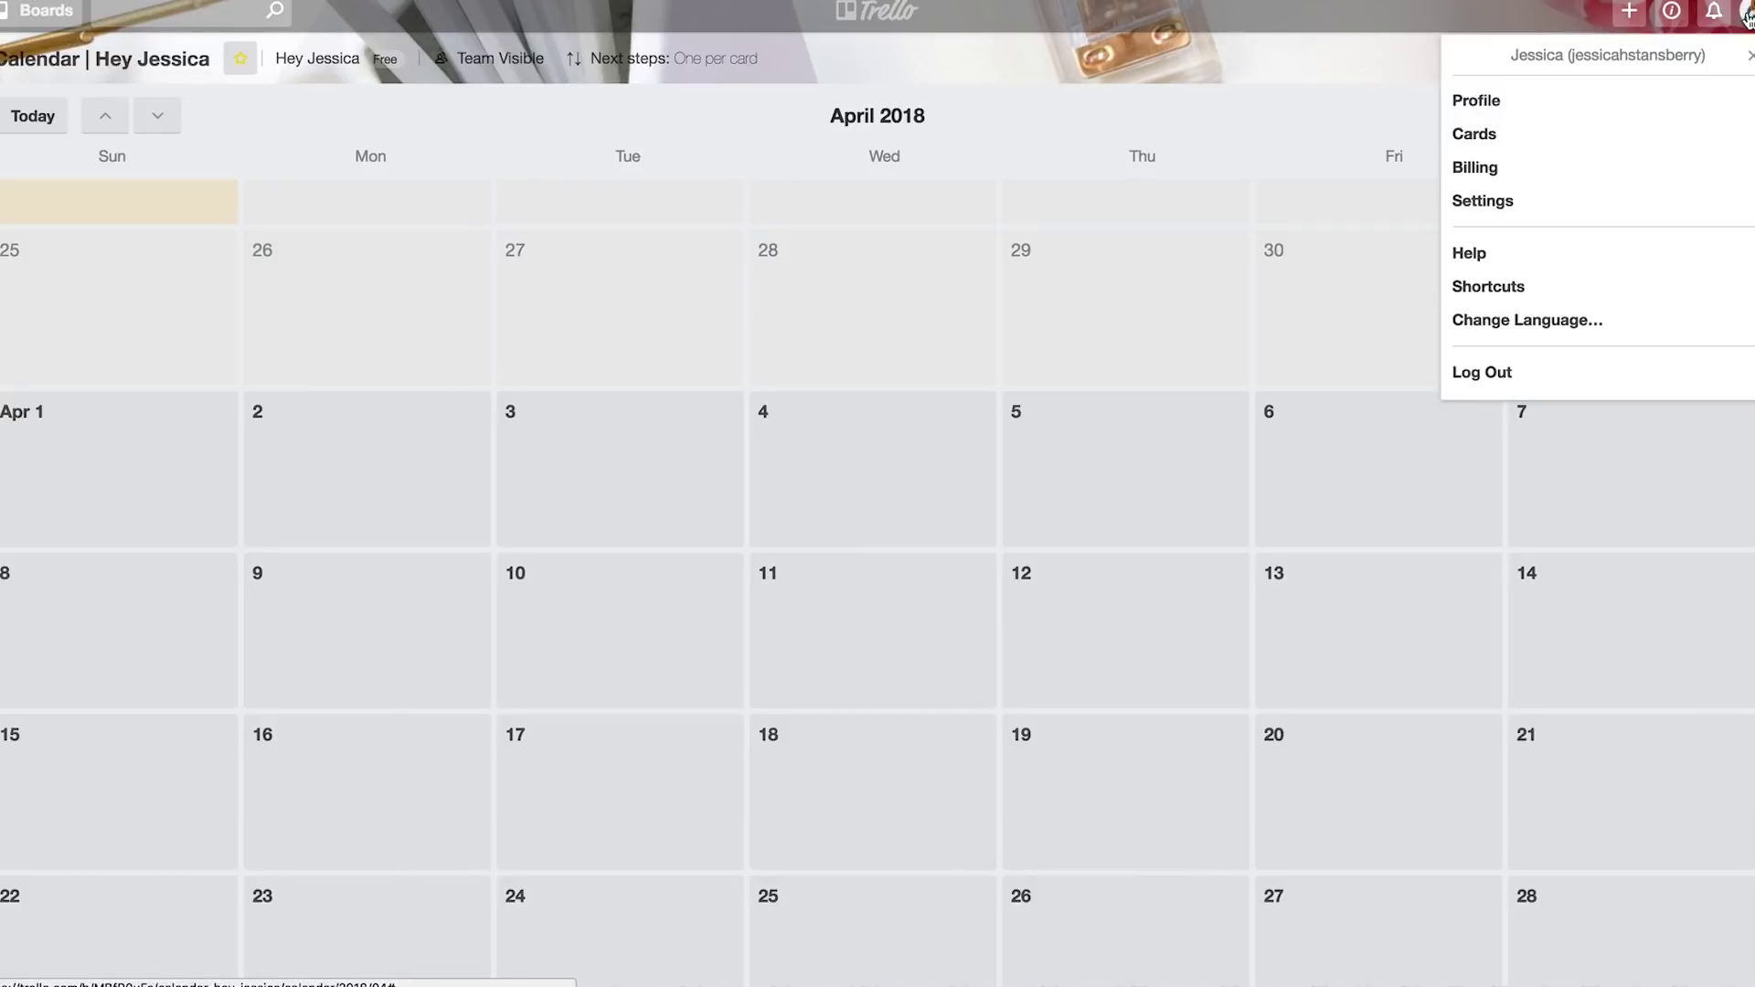
From the Profile page, open the team's page listing all its boards.
{"action": "left_click", "coordinate": [1559, 98]}
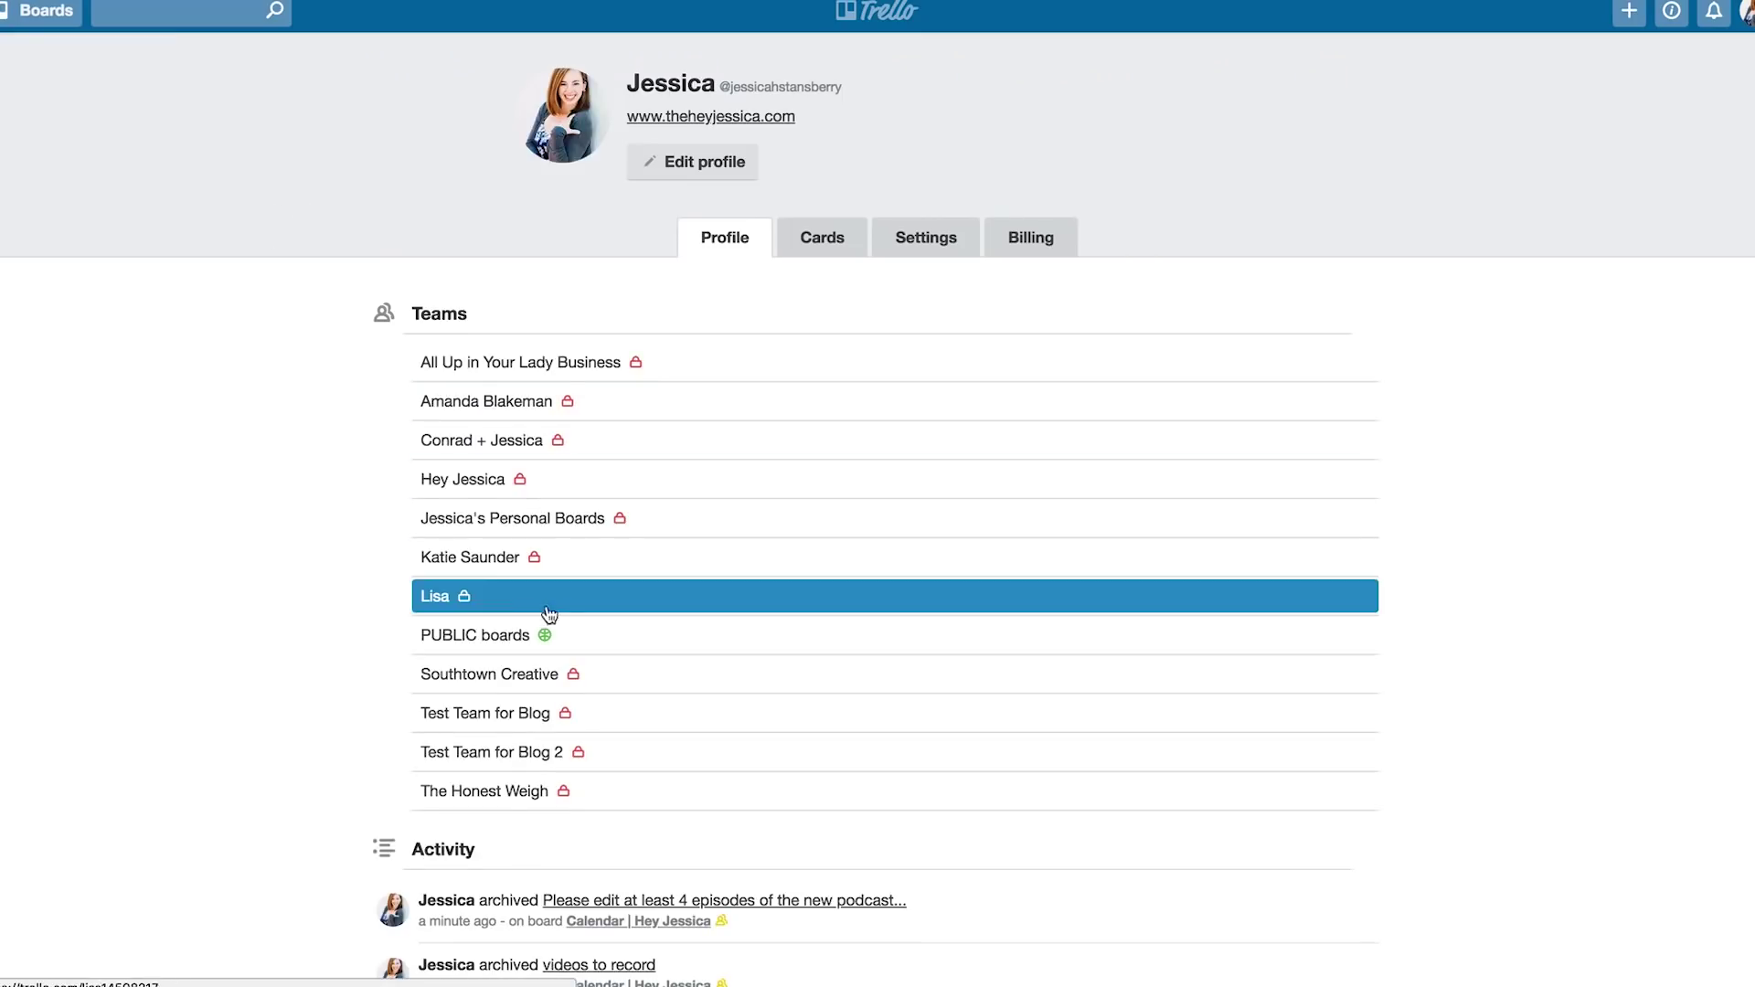
{"action": "left_click", "coordinate": [468, 481]}
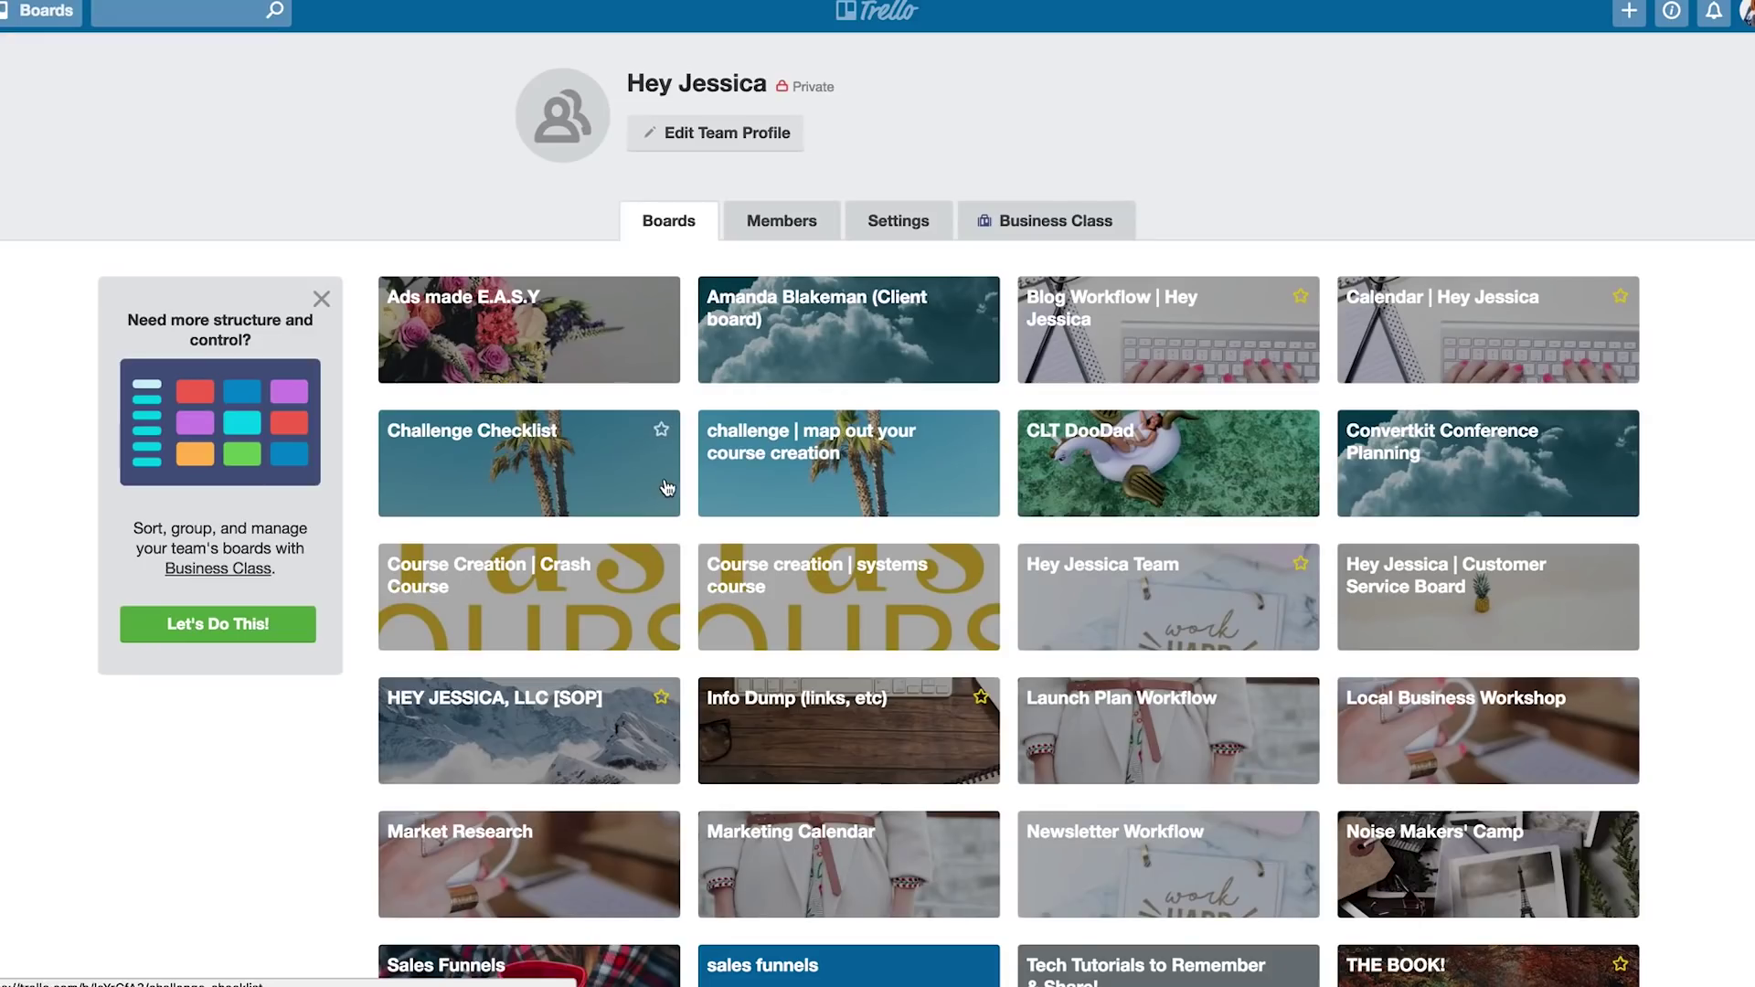
{"action": "scroll", "coordinate": [670, 487], "scroll_direction": "down", "scroll_amount": 3}
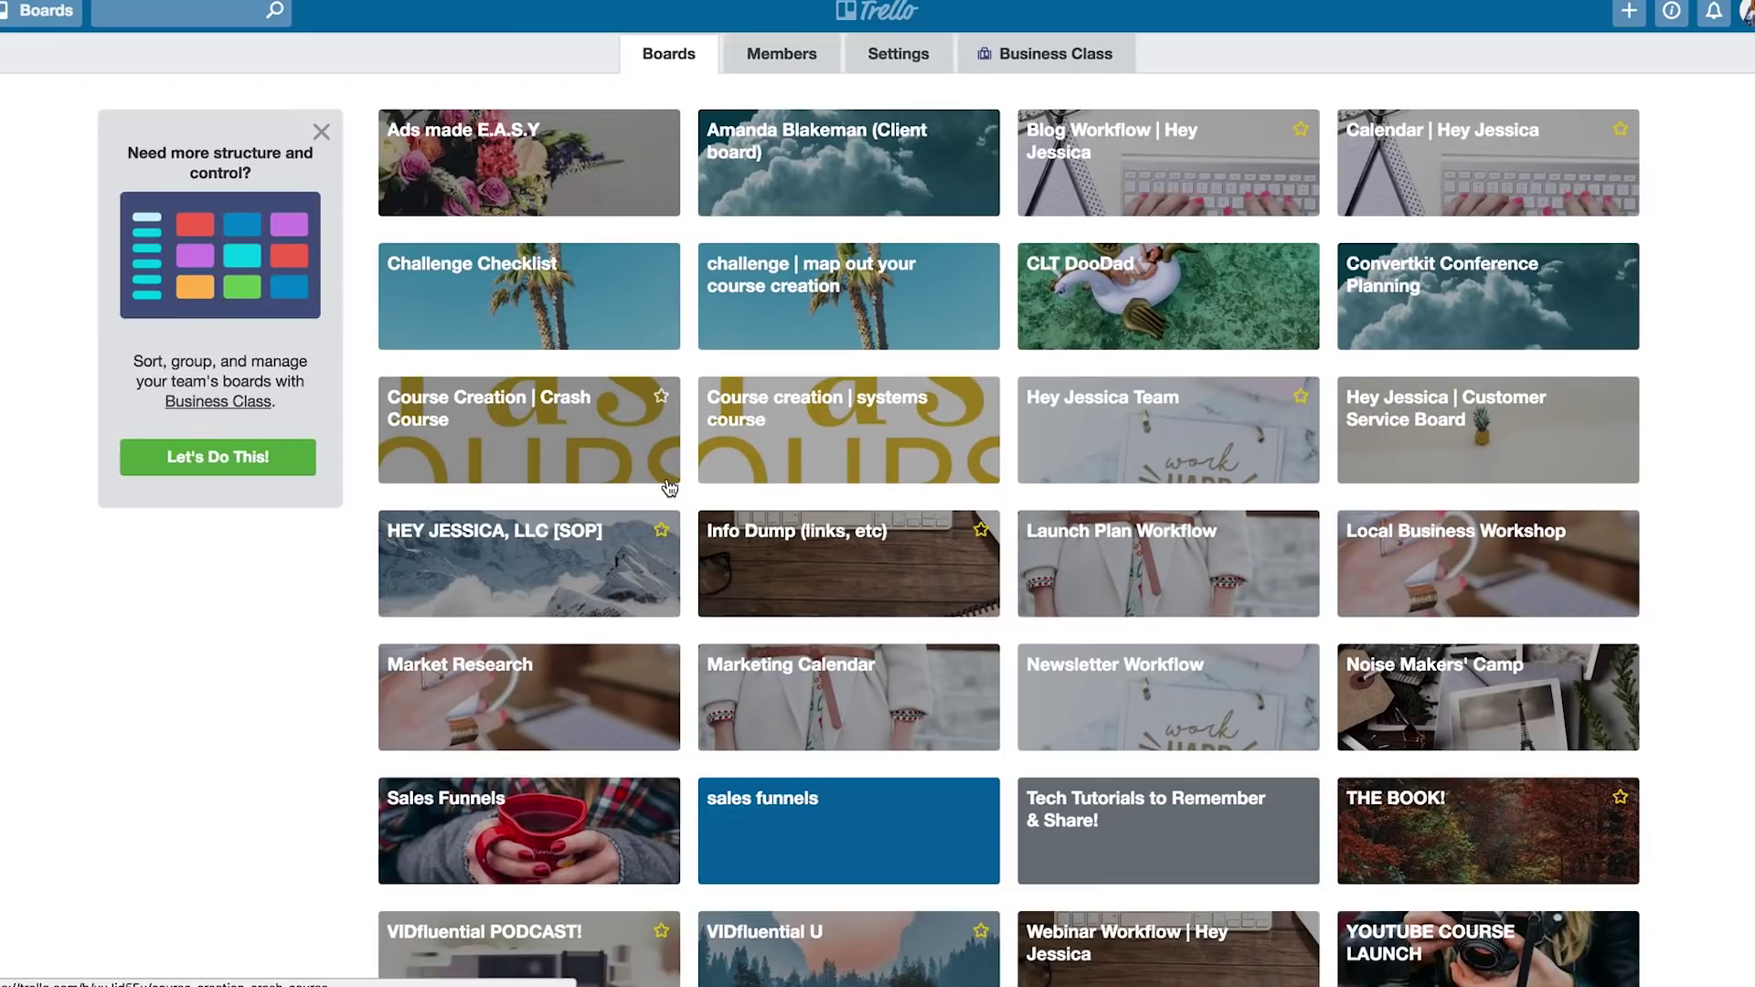
{"action": "scroll", "coordinate": [1042, 178], "scroll_direction": "up", "scroll_amount": 1}
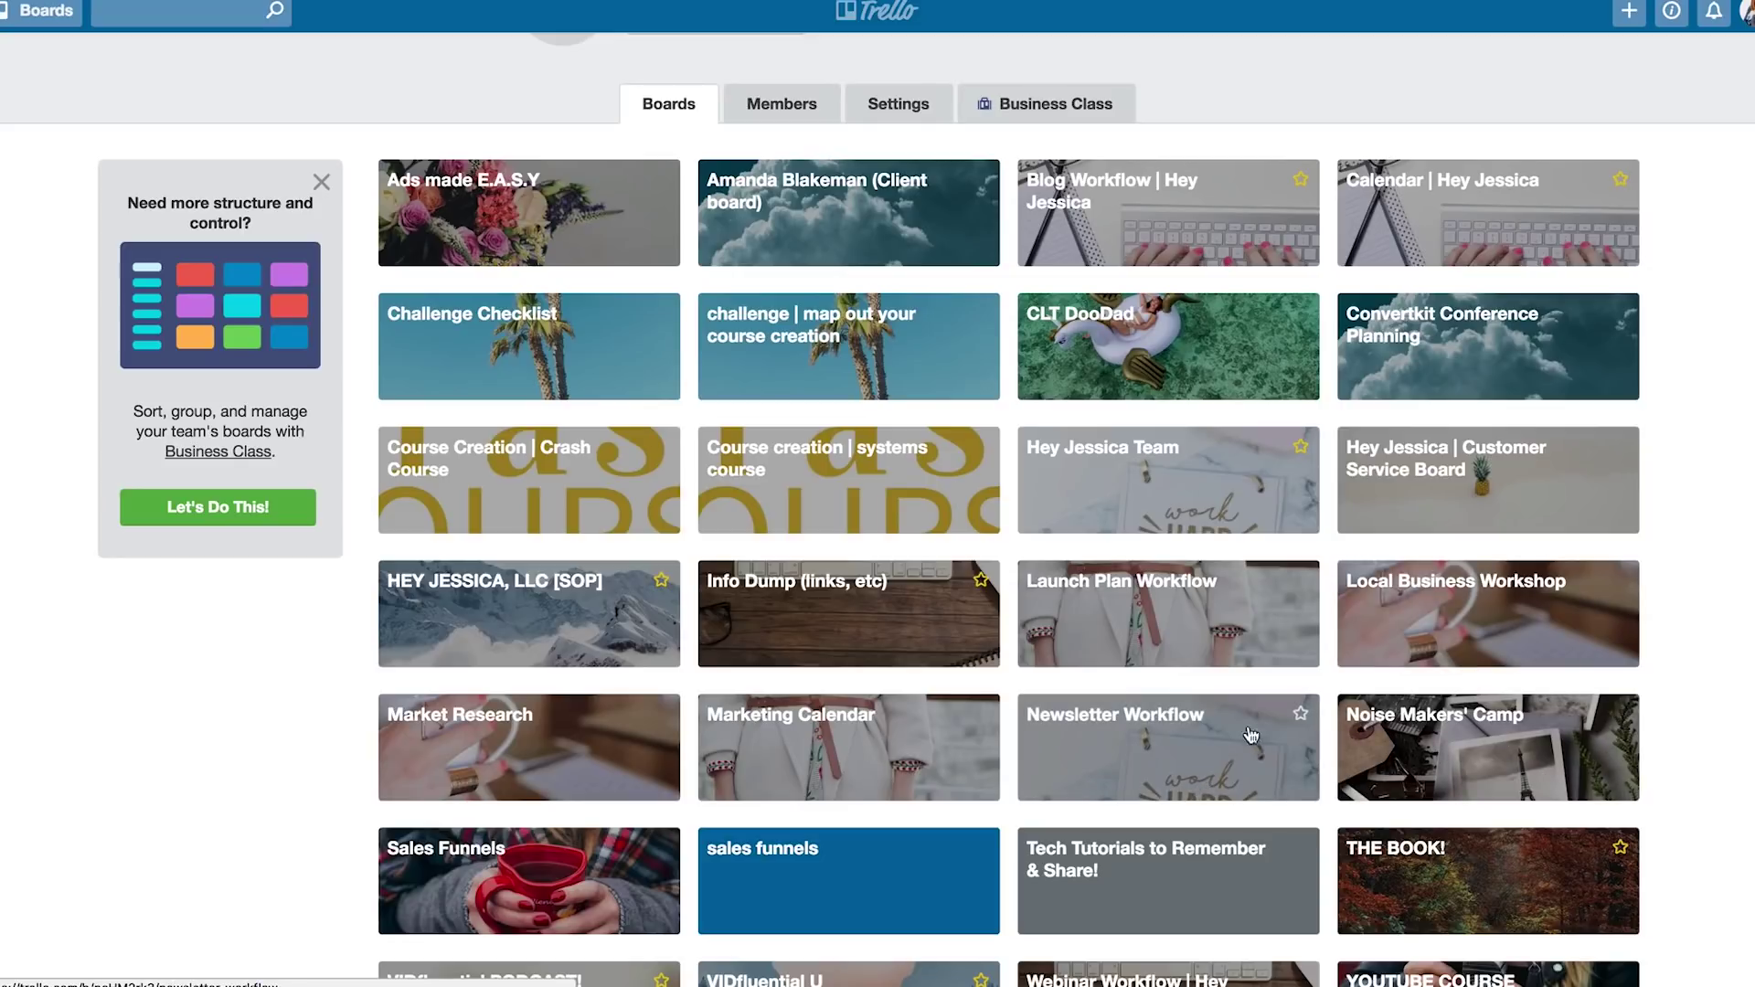
Scroll through the team's boards and open the VIDfluential PODCAST! board.
{"action": "scroll", "coordinate": [831, 760], "scroll_direction": "down", "scroll_amount": 3}
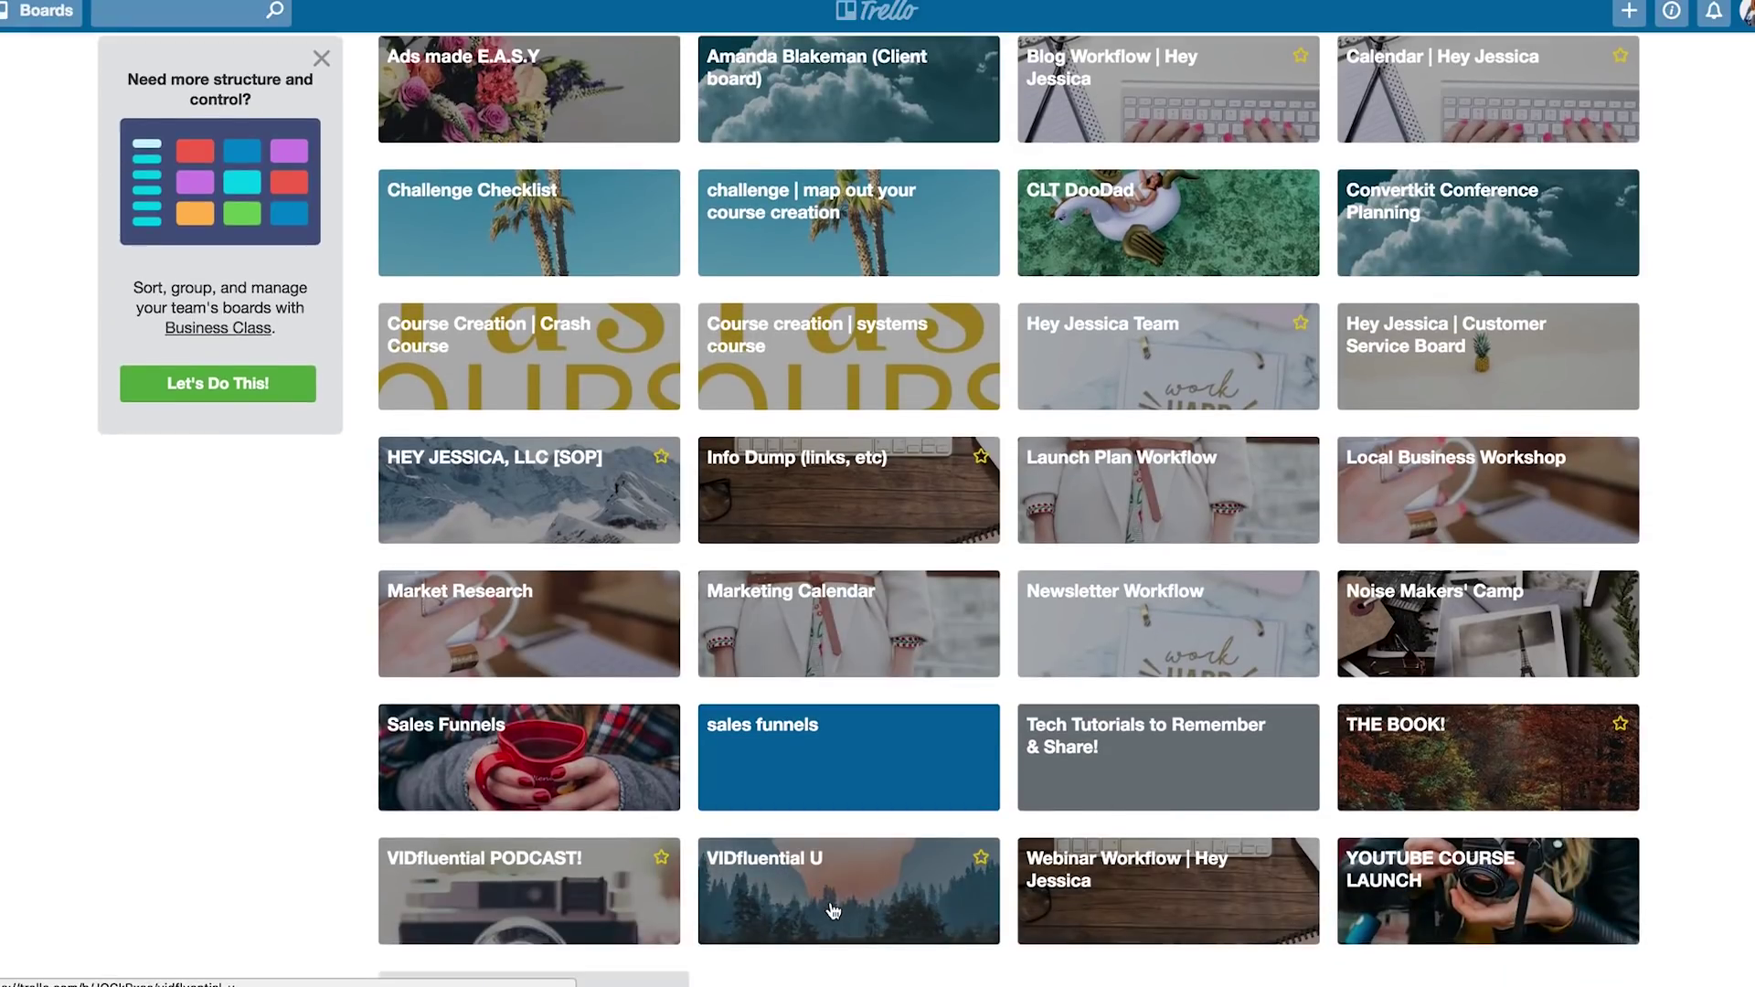
{"action": "scroll", "coordinate": [833, 905], "scroll_direction": "up", "scroll_amount": 5}
{"action": "scroll", "coordinate": [818, 882], "scroll_direction": "down", "scroll_amount": 6}
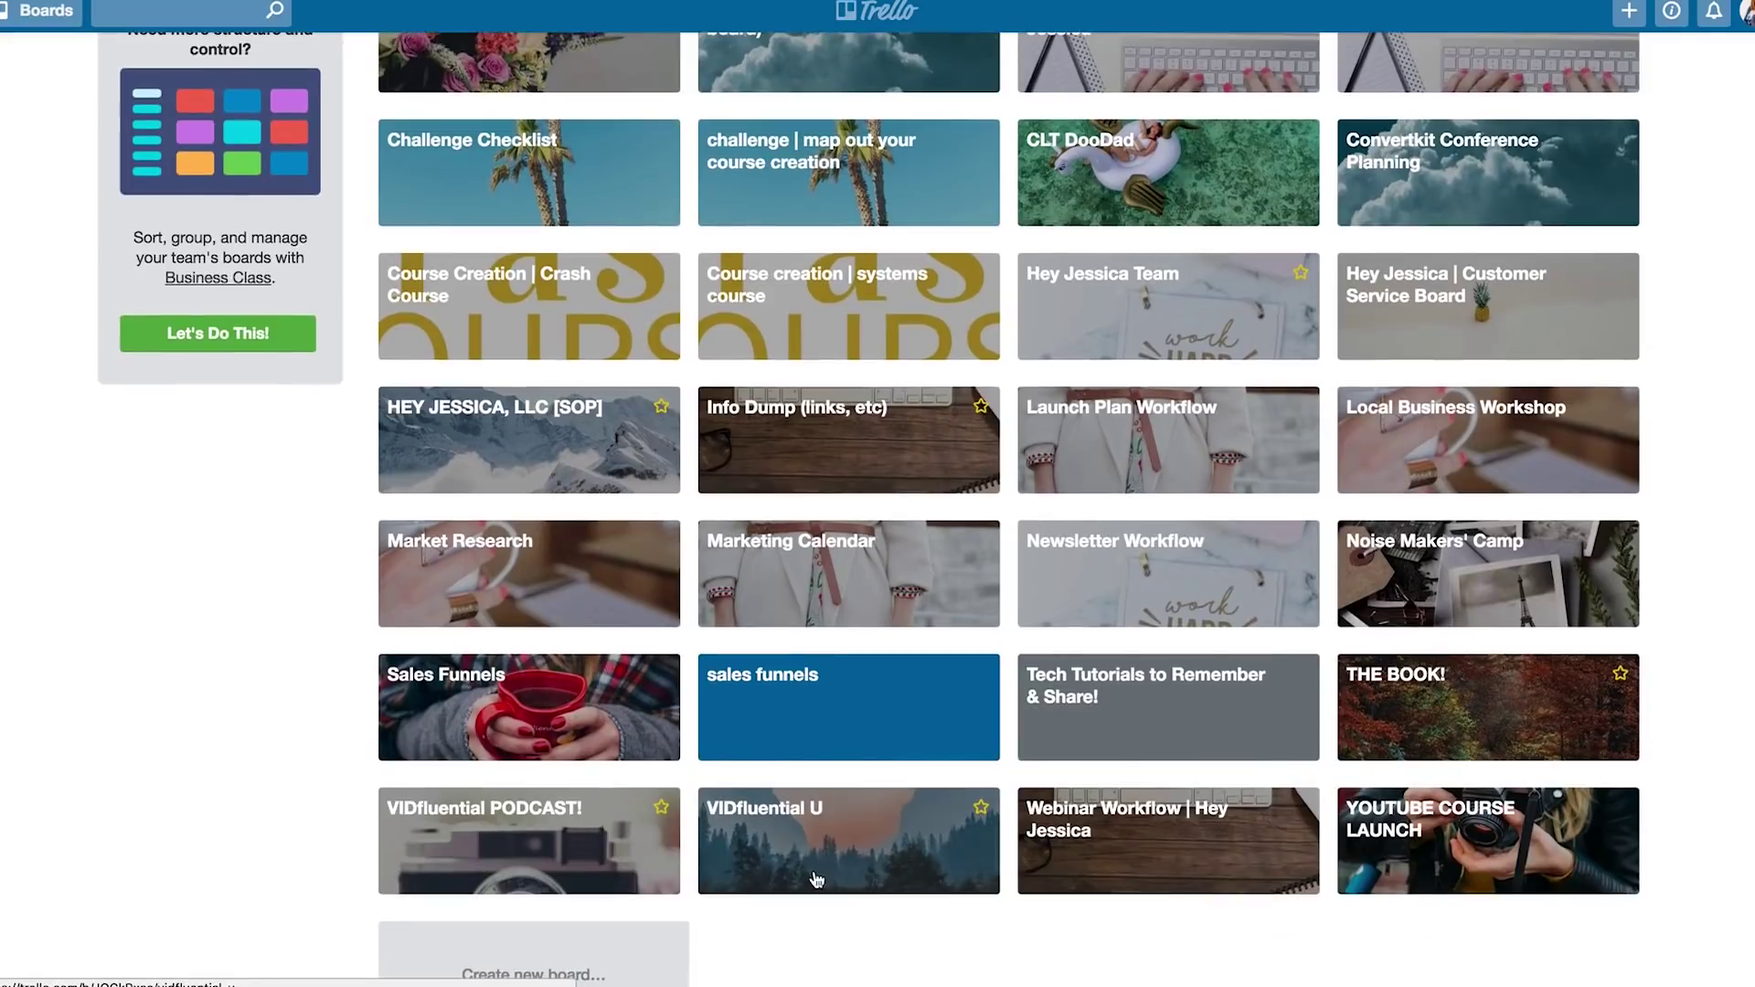
{"action": "scroll", "coordinate": [829, 873], "scroll_direction": "up", "scroll_amount": 3}
{"action": "scroll", "coordinate": [823, 870], "scroll_direction": "down", "scroll_amount": 1}
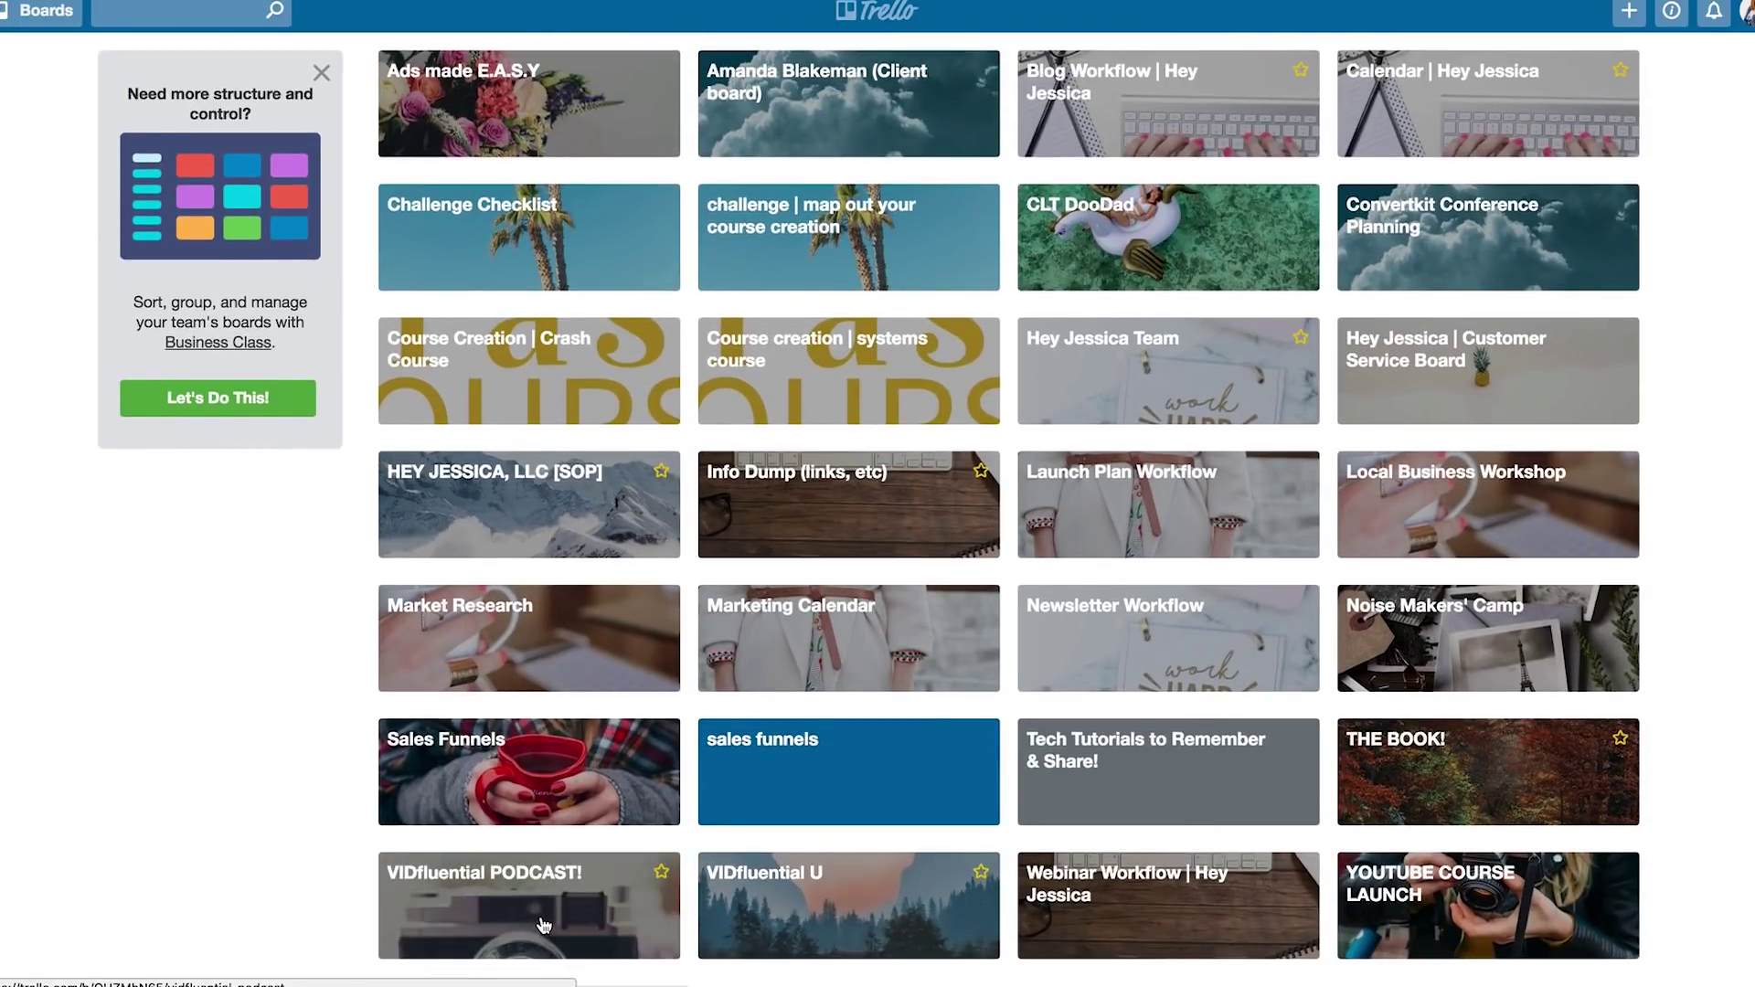
{"action": "left_click", "coordinate": [604, 908]}
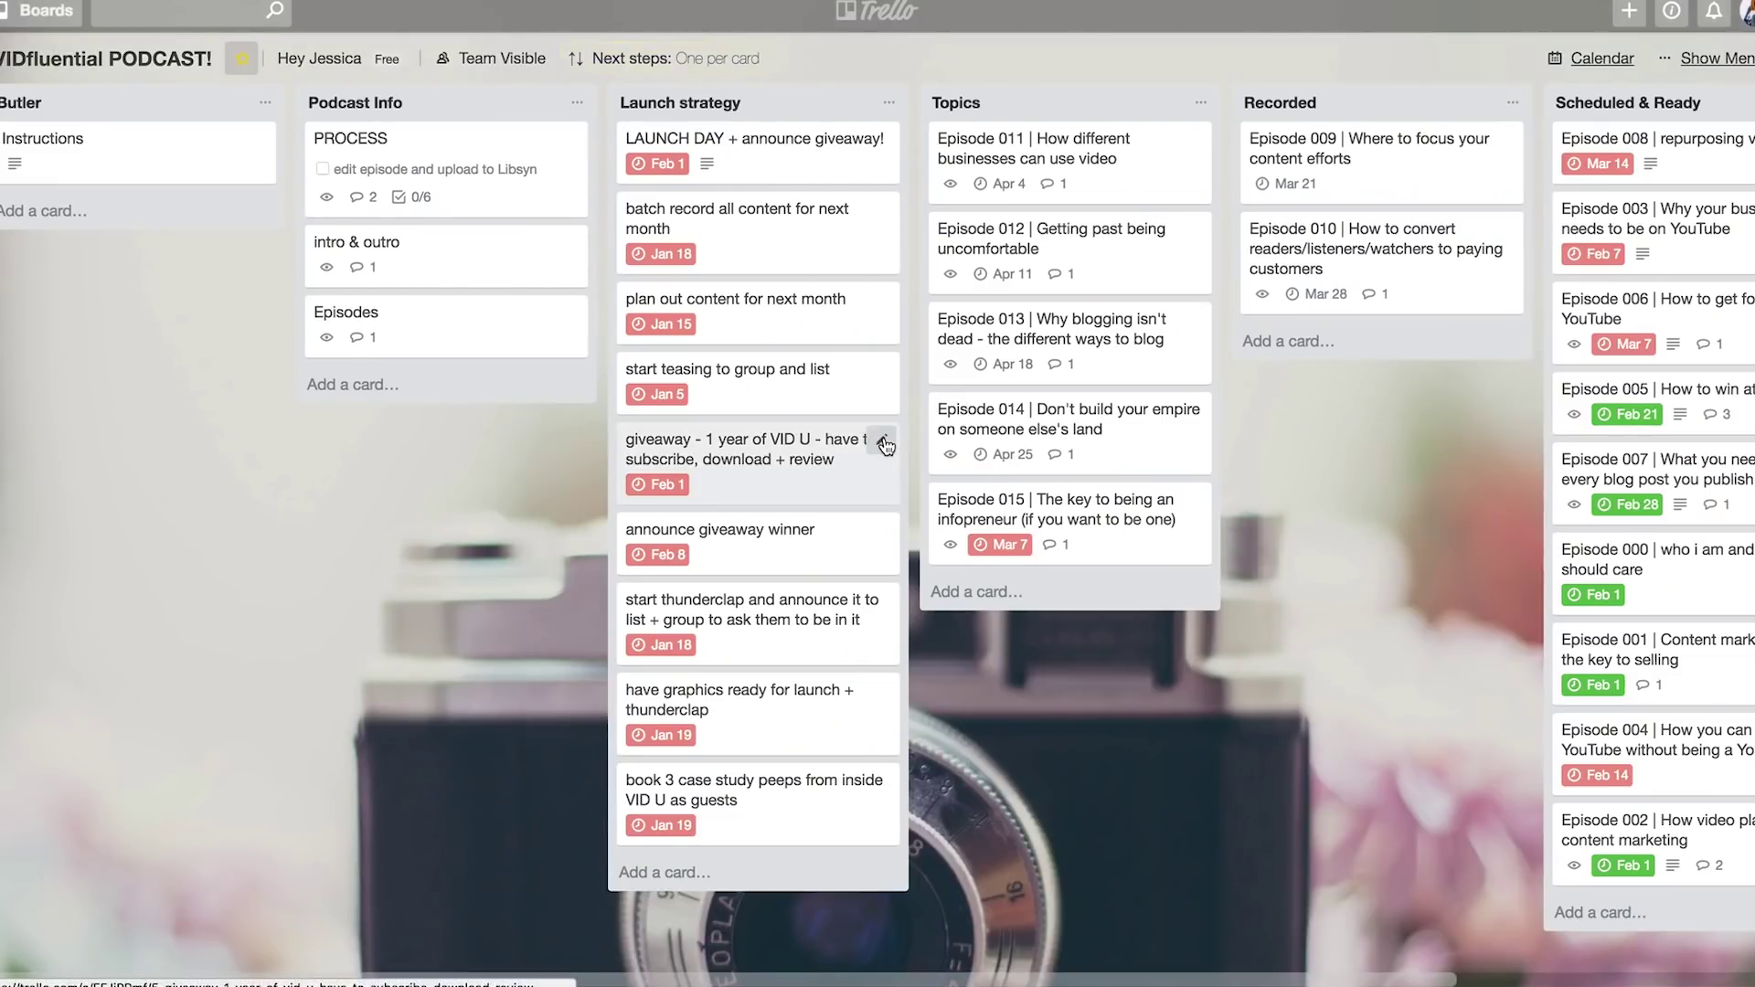
Scroll across the VIDfluential PODCAST! lists, from Launch strategy to Scheduled & Ready episodes.
{"action": "scroll", "coordinate": [1124, 442], "scroll_direction": "right", "scroll_amount": 2}
{"action": "scroll", "coordinate": [1127, 451], "scroll_direction": "left", "scroll_amount": 2}
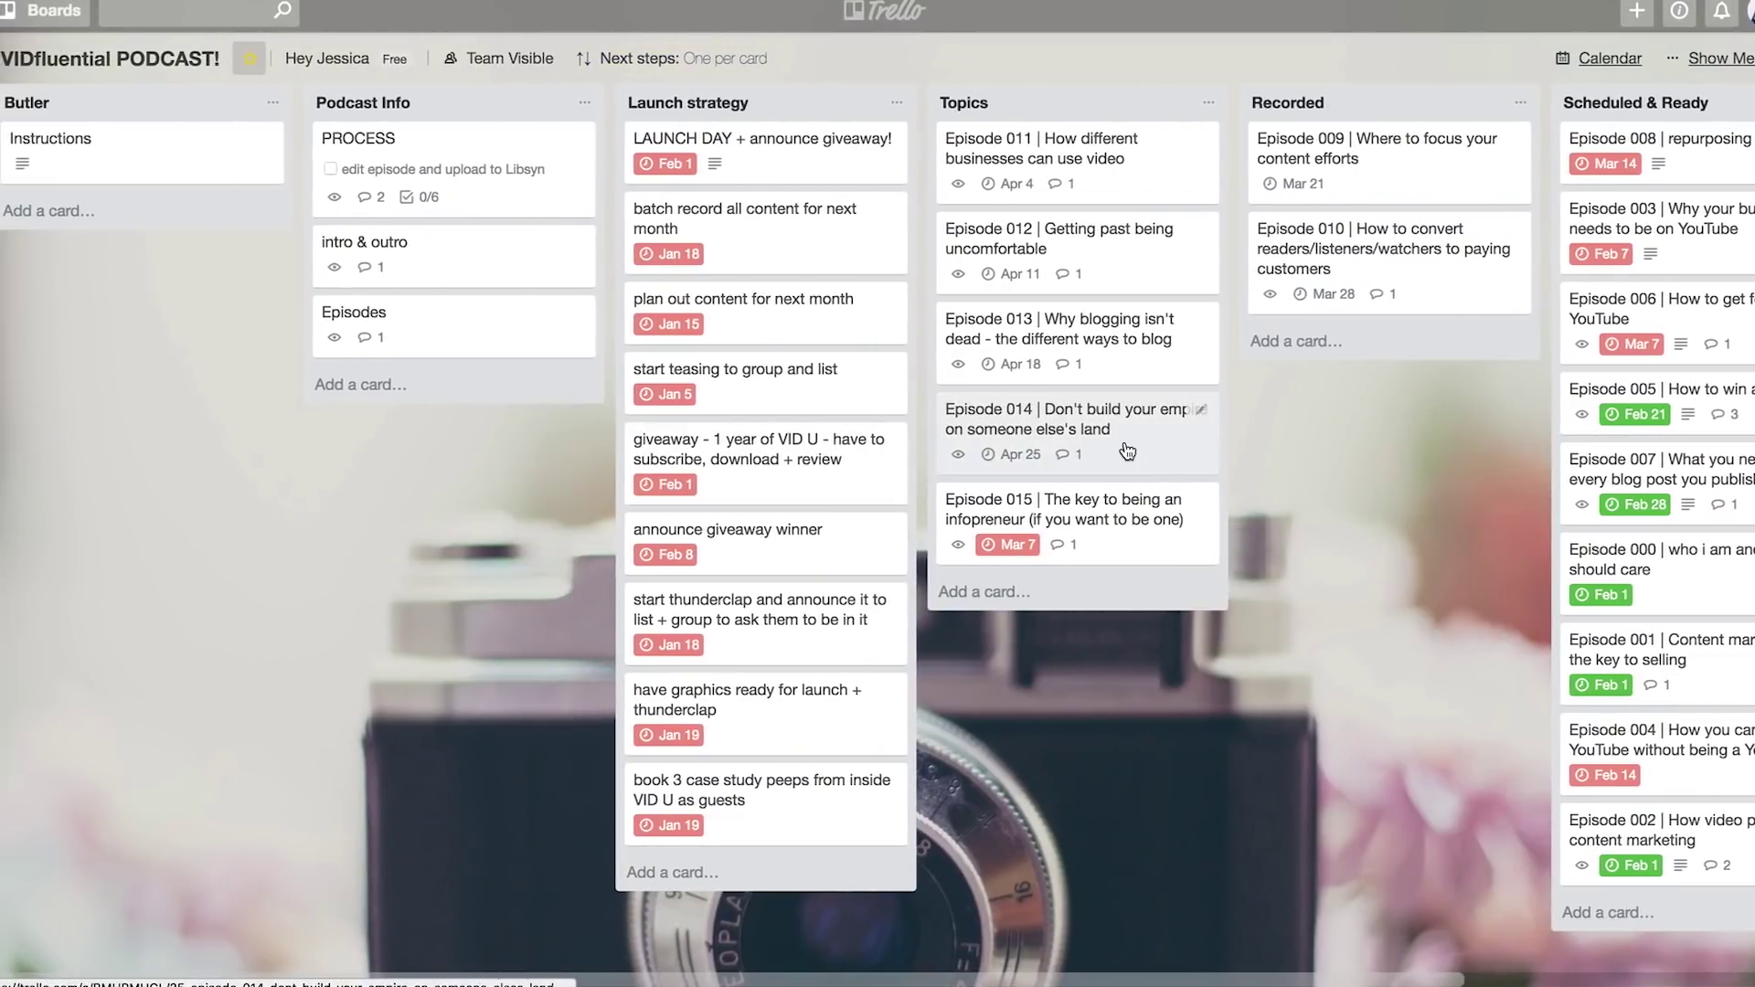
{"action": "scroll", "coordinate": [1127, 450], "scroll_direction": "right", "scroll_amount": 1}
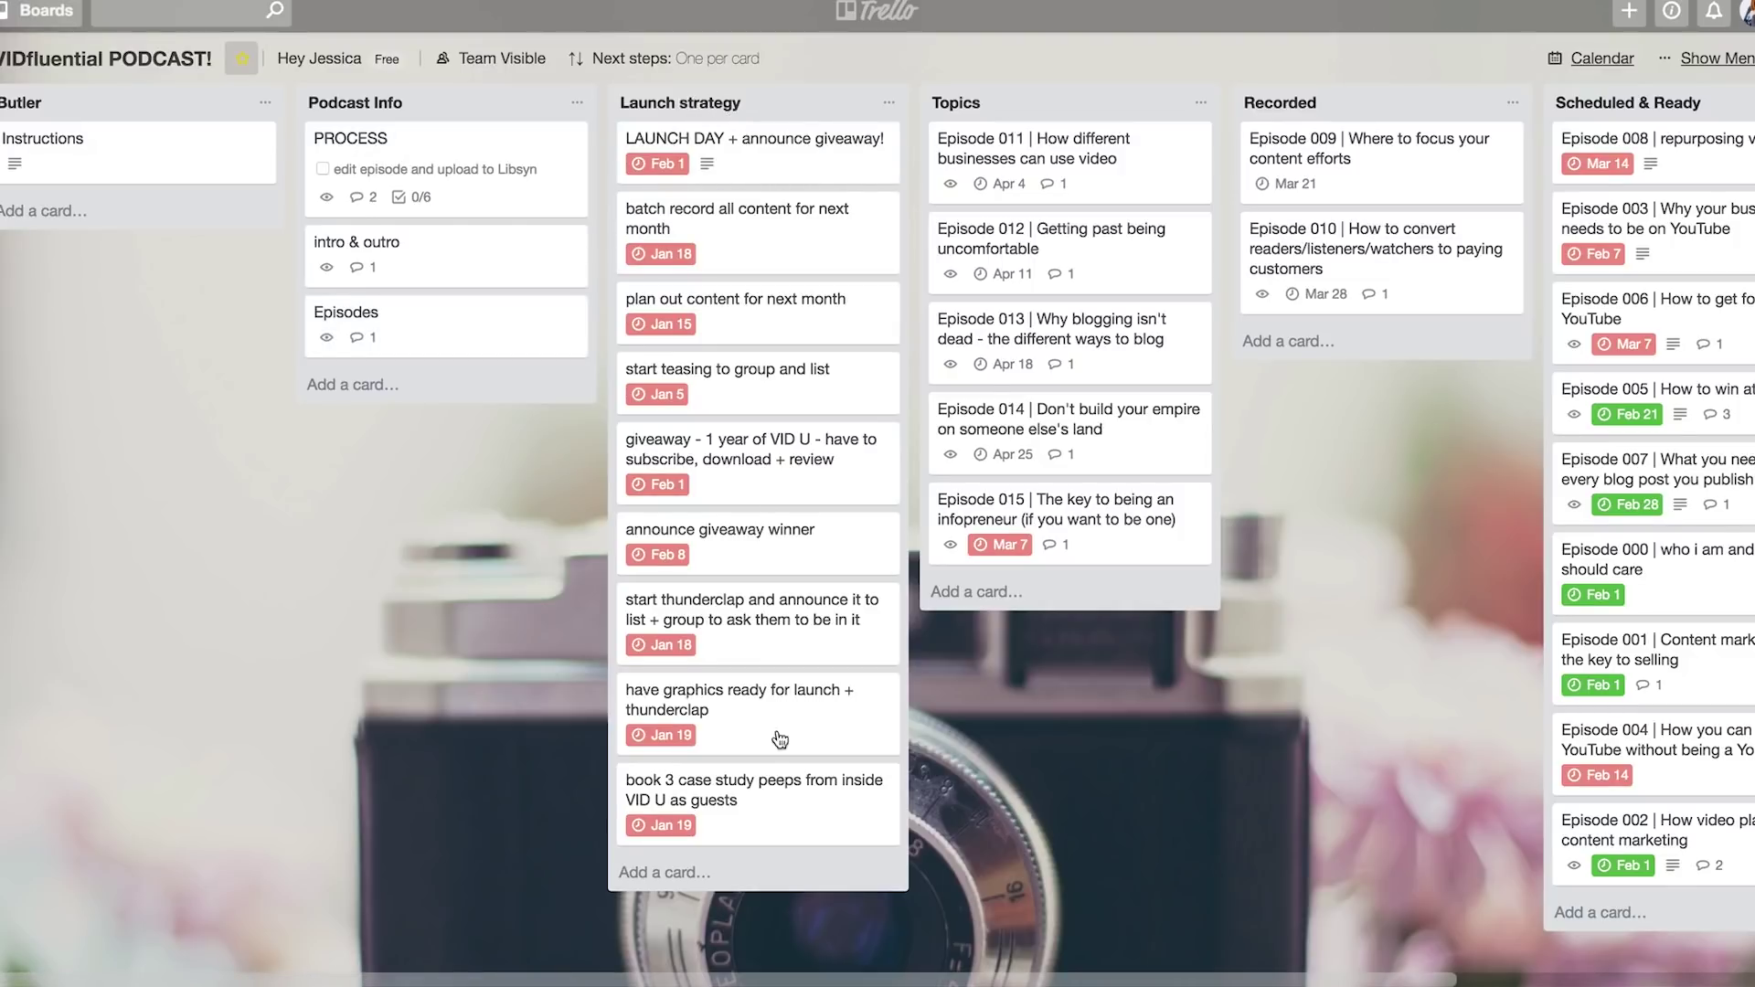
{"action": "scroll", "coordinate": [970, 147], "scroll_direction": "right", "scroll_amount": 5}
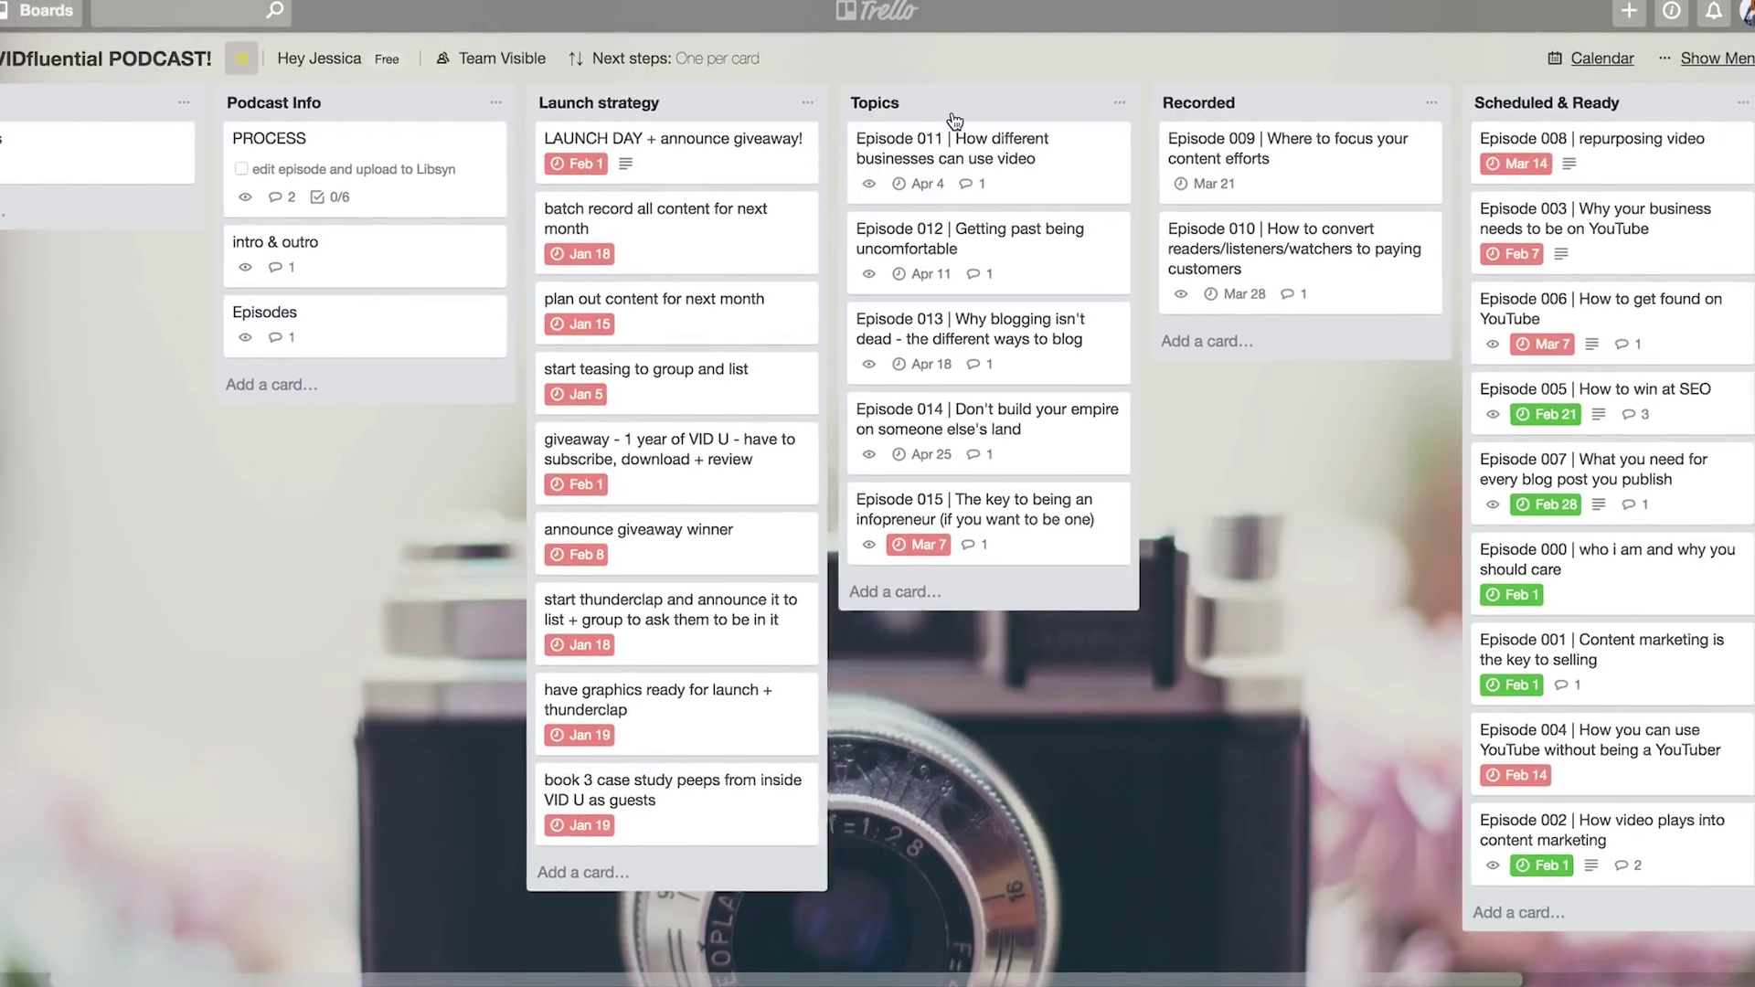
{"action": "scroll", "coordinate": [1065, 288], "scroll_direction": "right", "scroll_amount": 4}
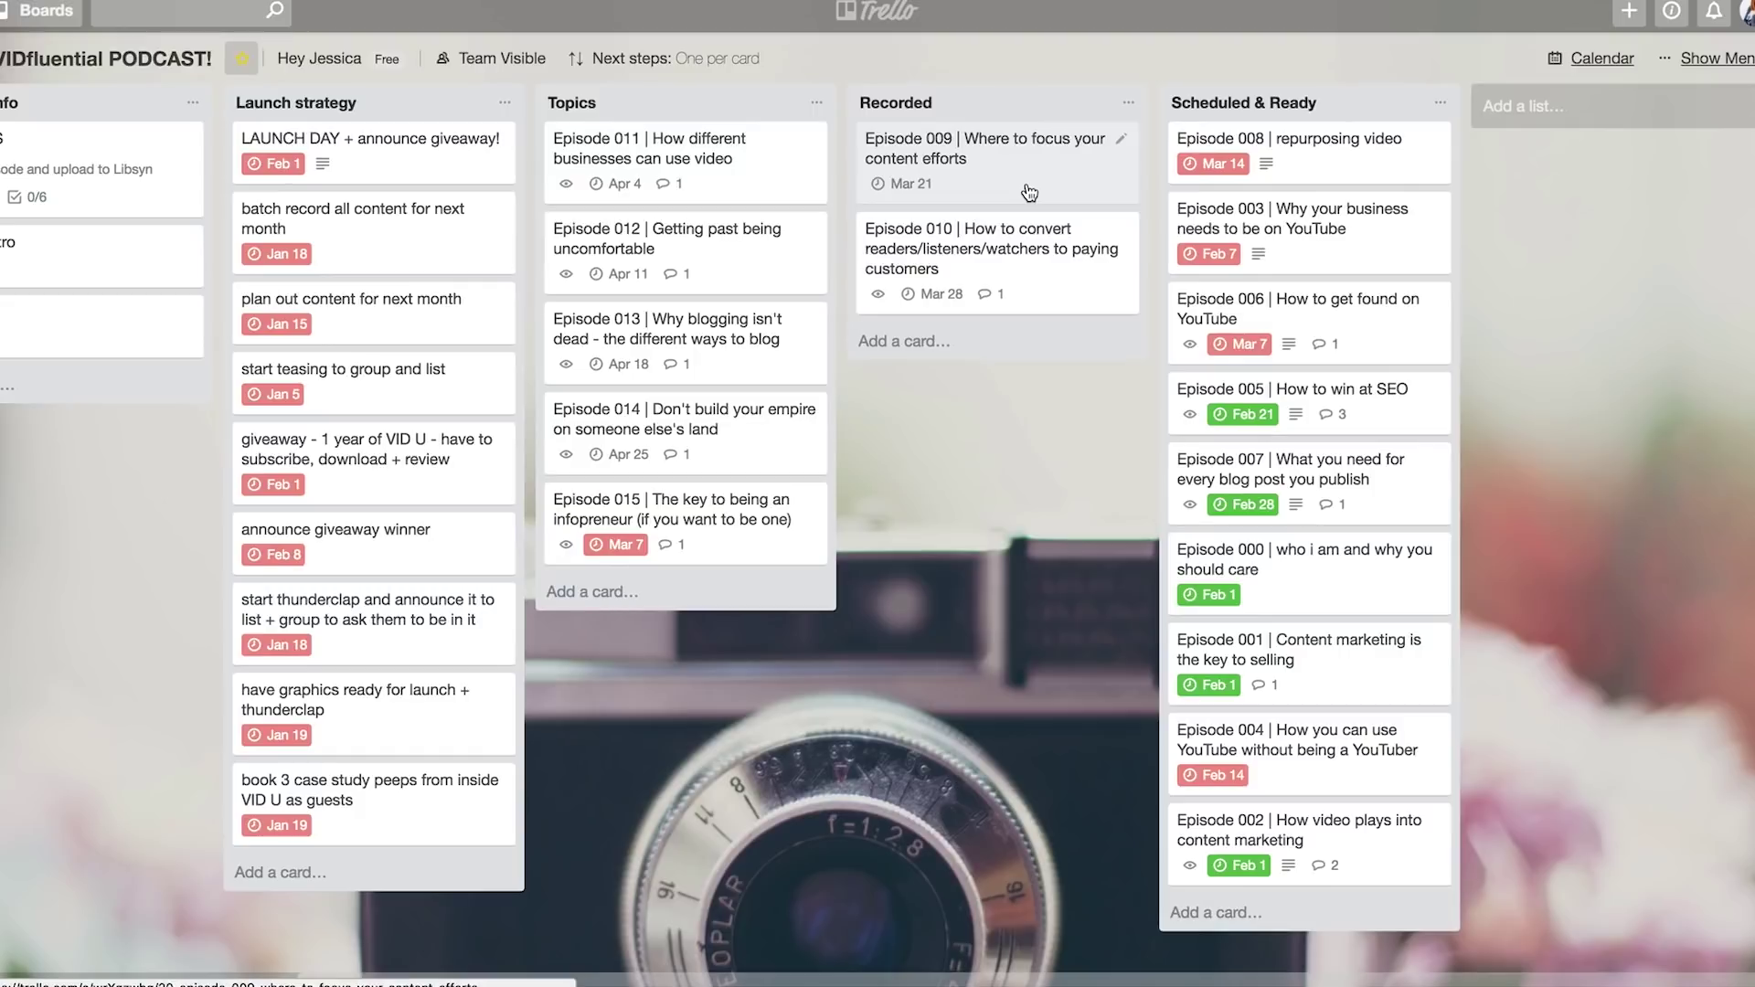
{"action": "scroll", "coordinate": [1025, 192], "scroll_direction": "left", "scroll_amount": 1}
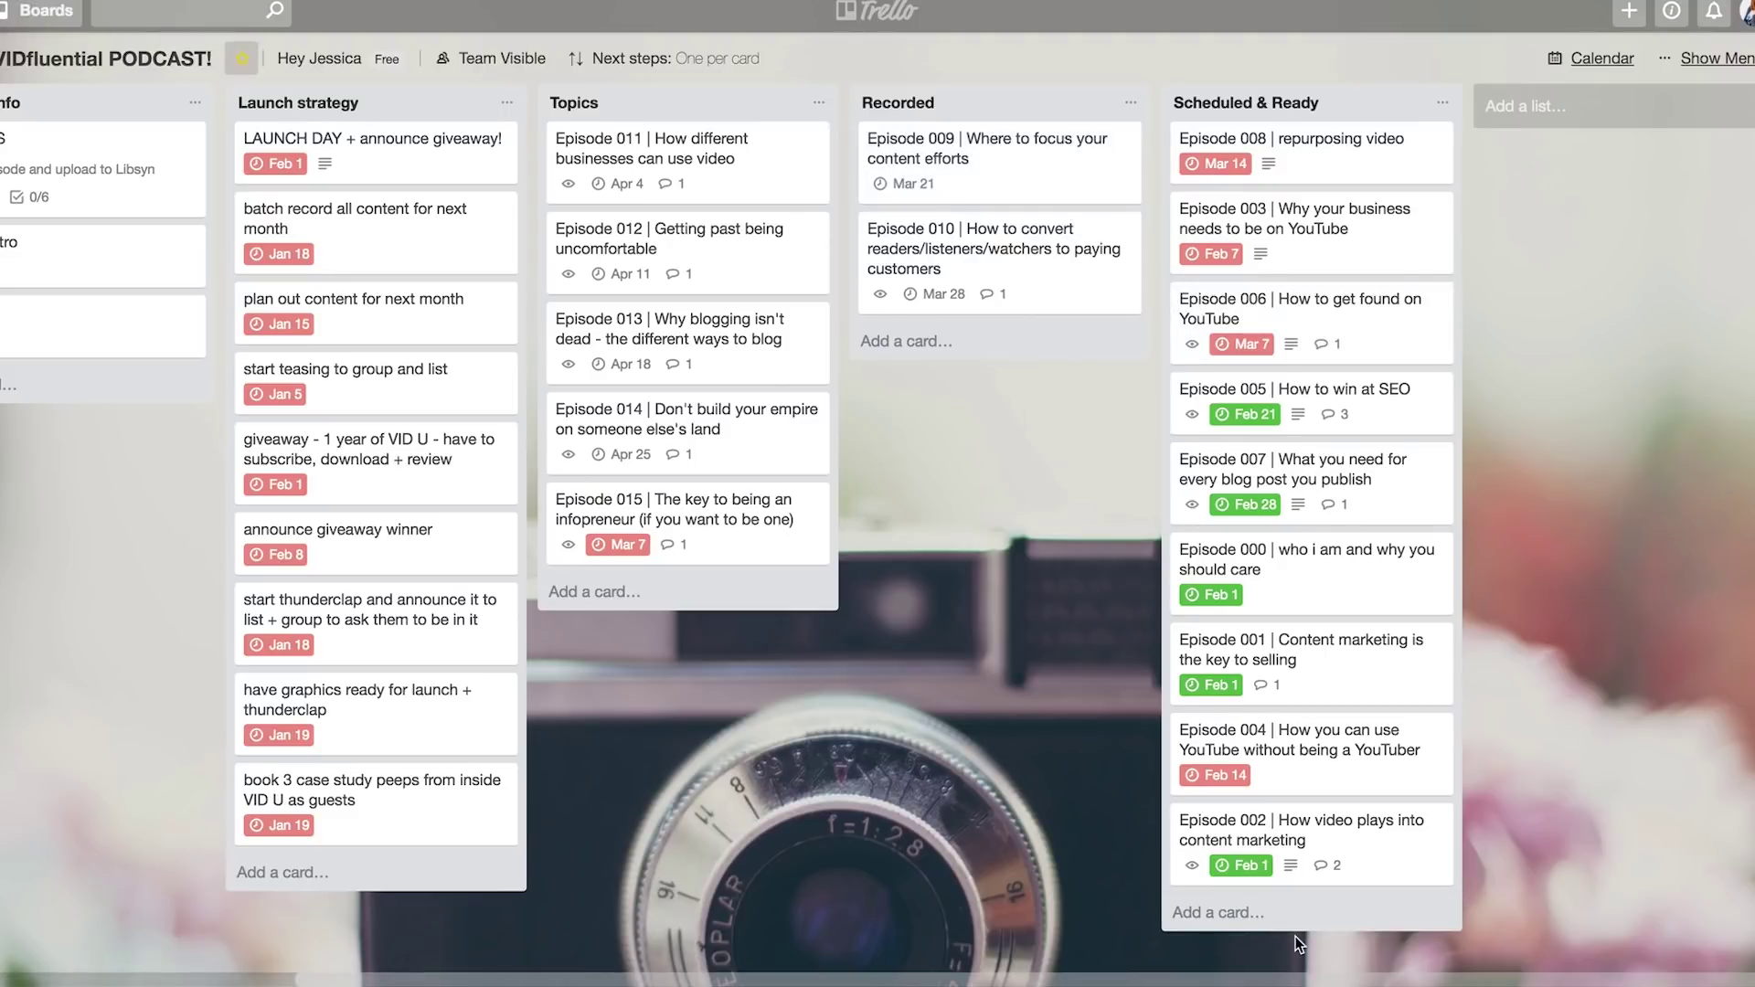
{"action": "scroll", "coordinate": [1435, 371], "scroll_direction": "left", "scroll_amount": 5}
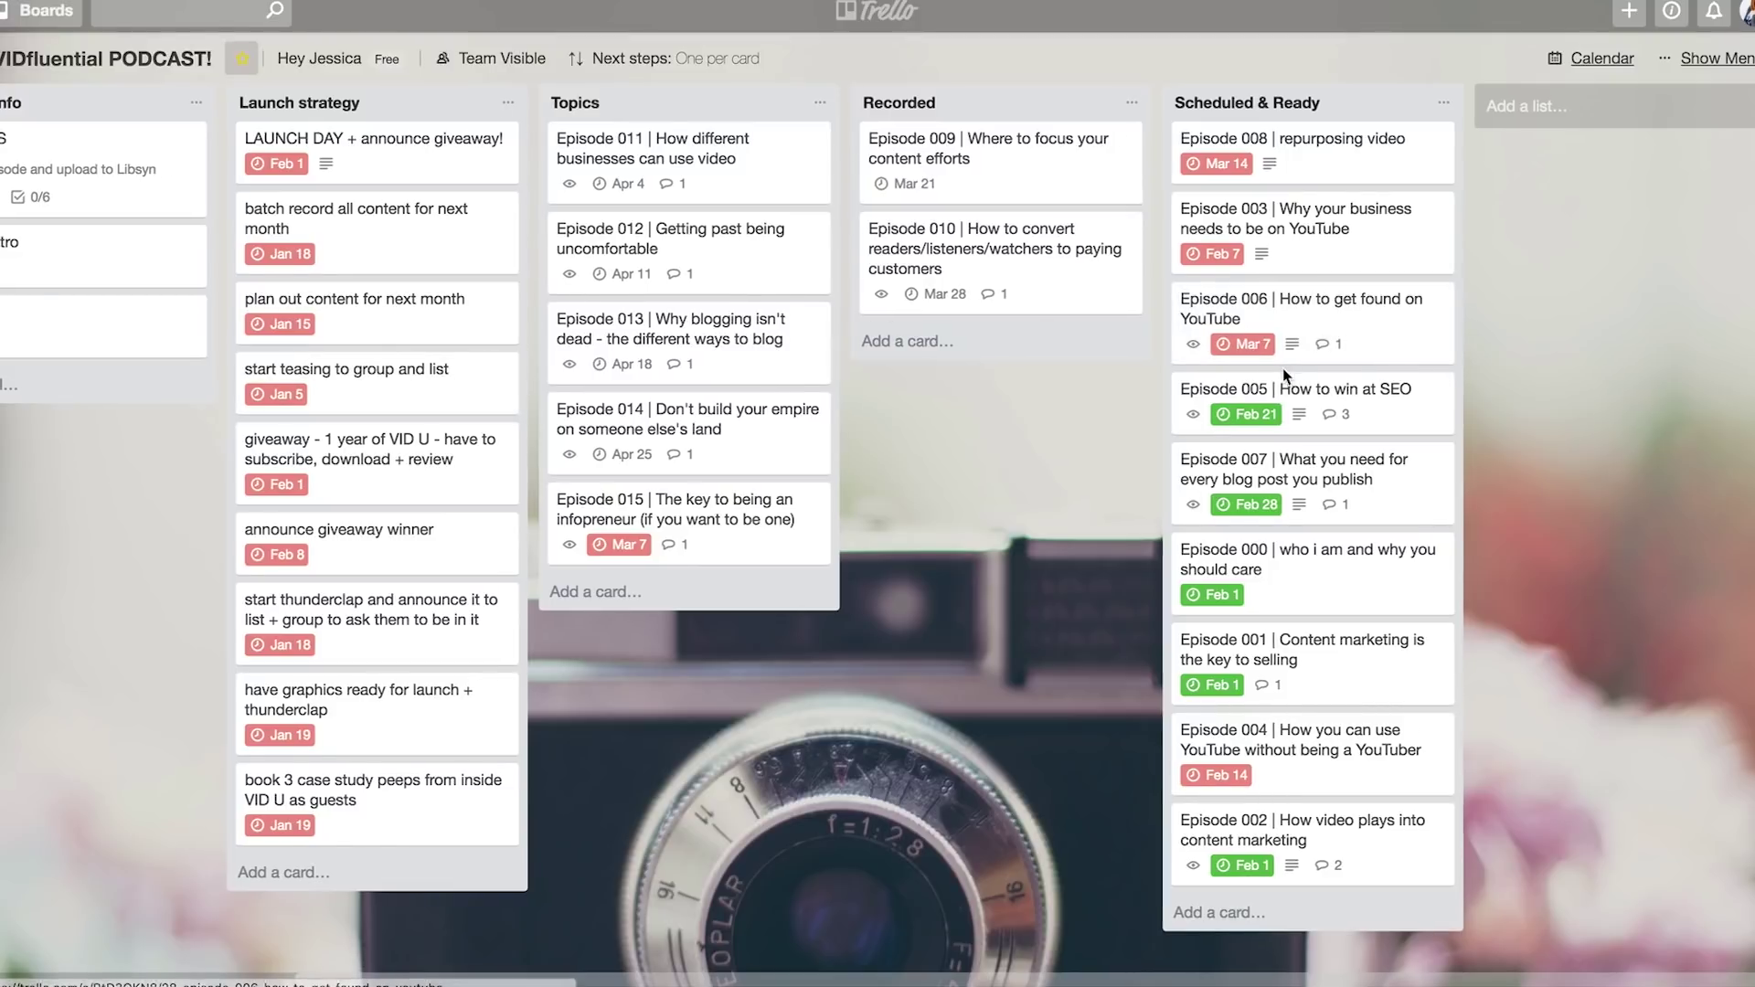
{"action": "scroll", "coordinate": [1282, 375], "scroll_direction": "left", "scroll_amount": 1}
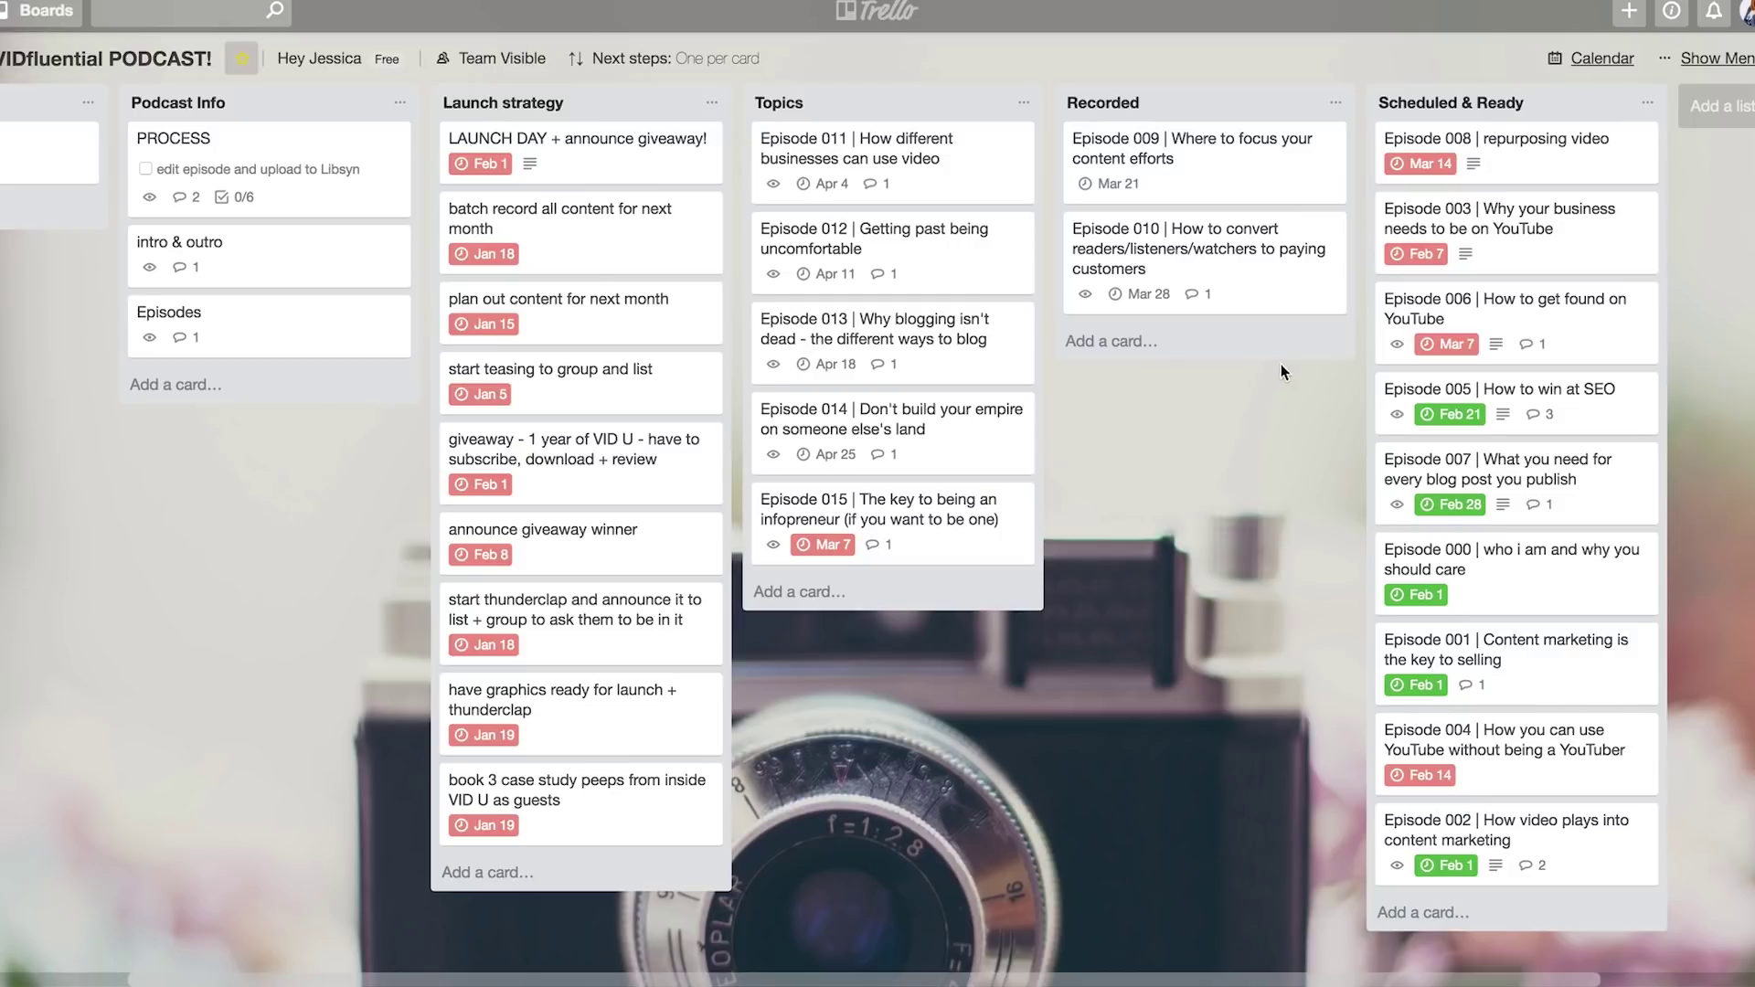
Open the Blog Workflow board from the boards drawer and scroll its lists.
{"action": "left_click", "coordinate": [1746, 20]}
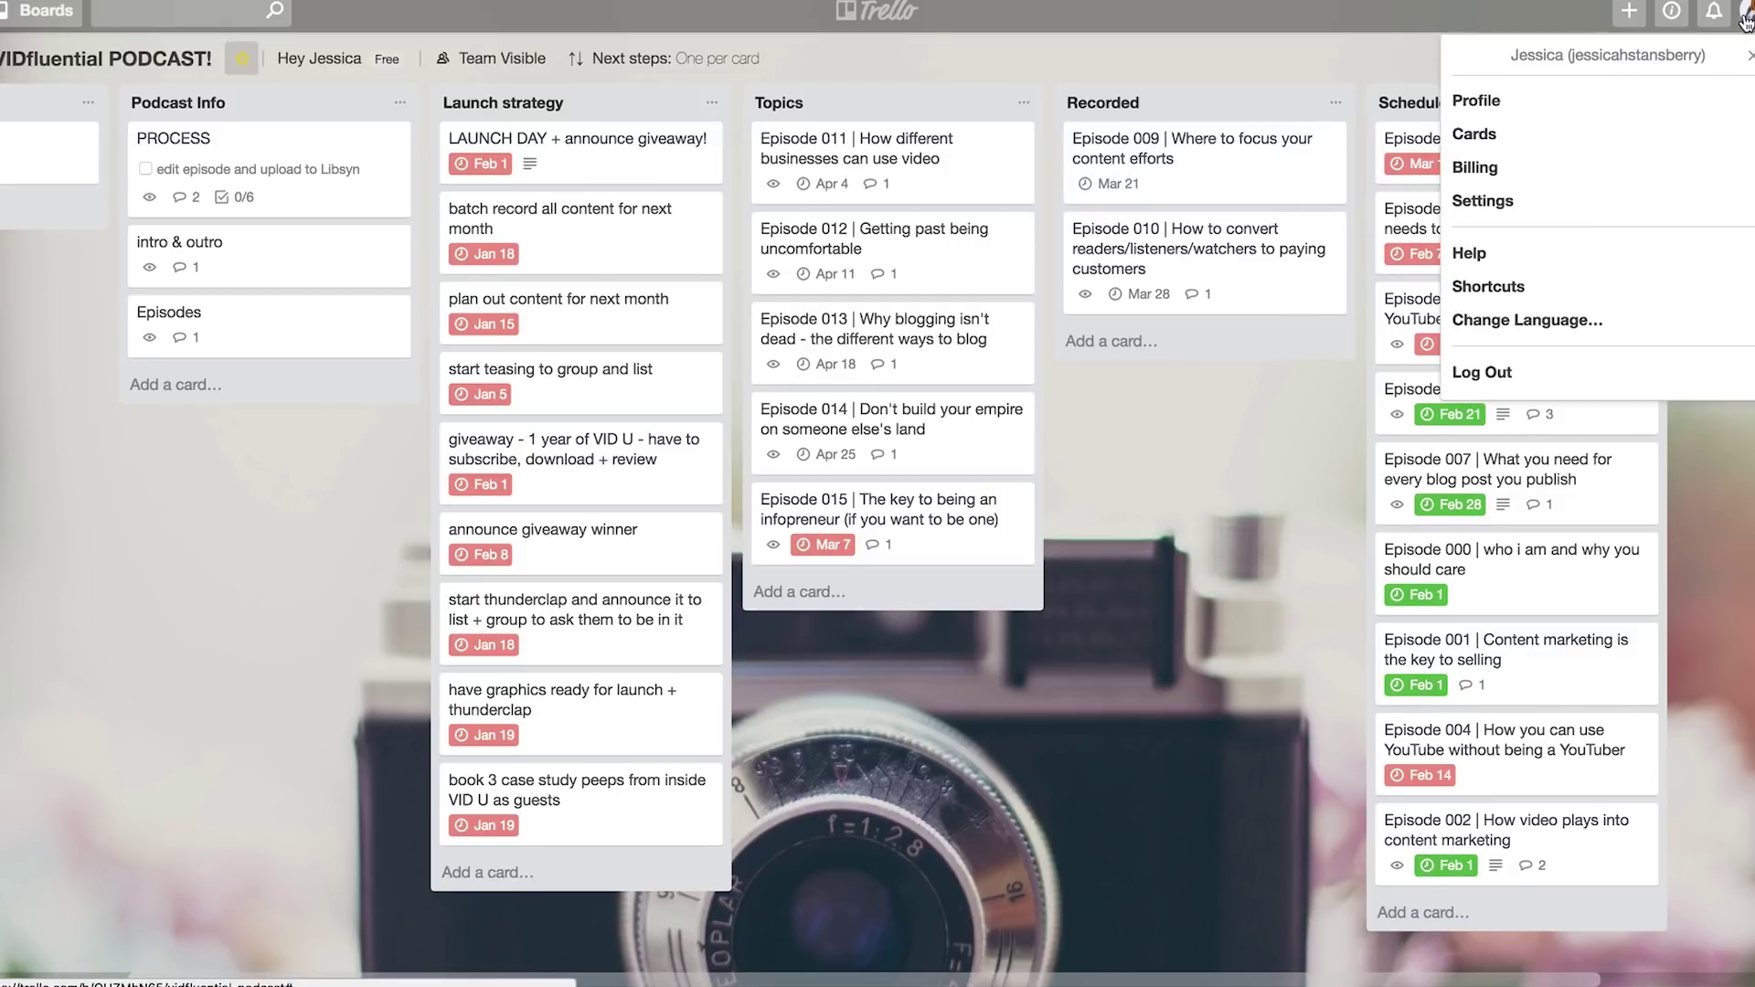
{"action": "left_click", "coordinate": [1746, 20]}
{"action": "left_click", "coordinate": [11, 16]}
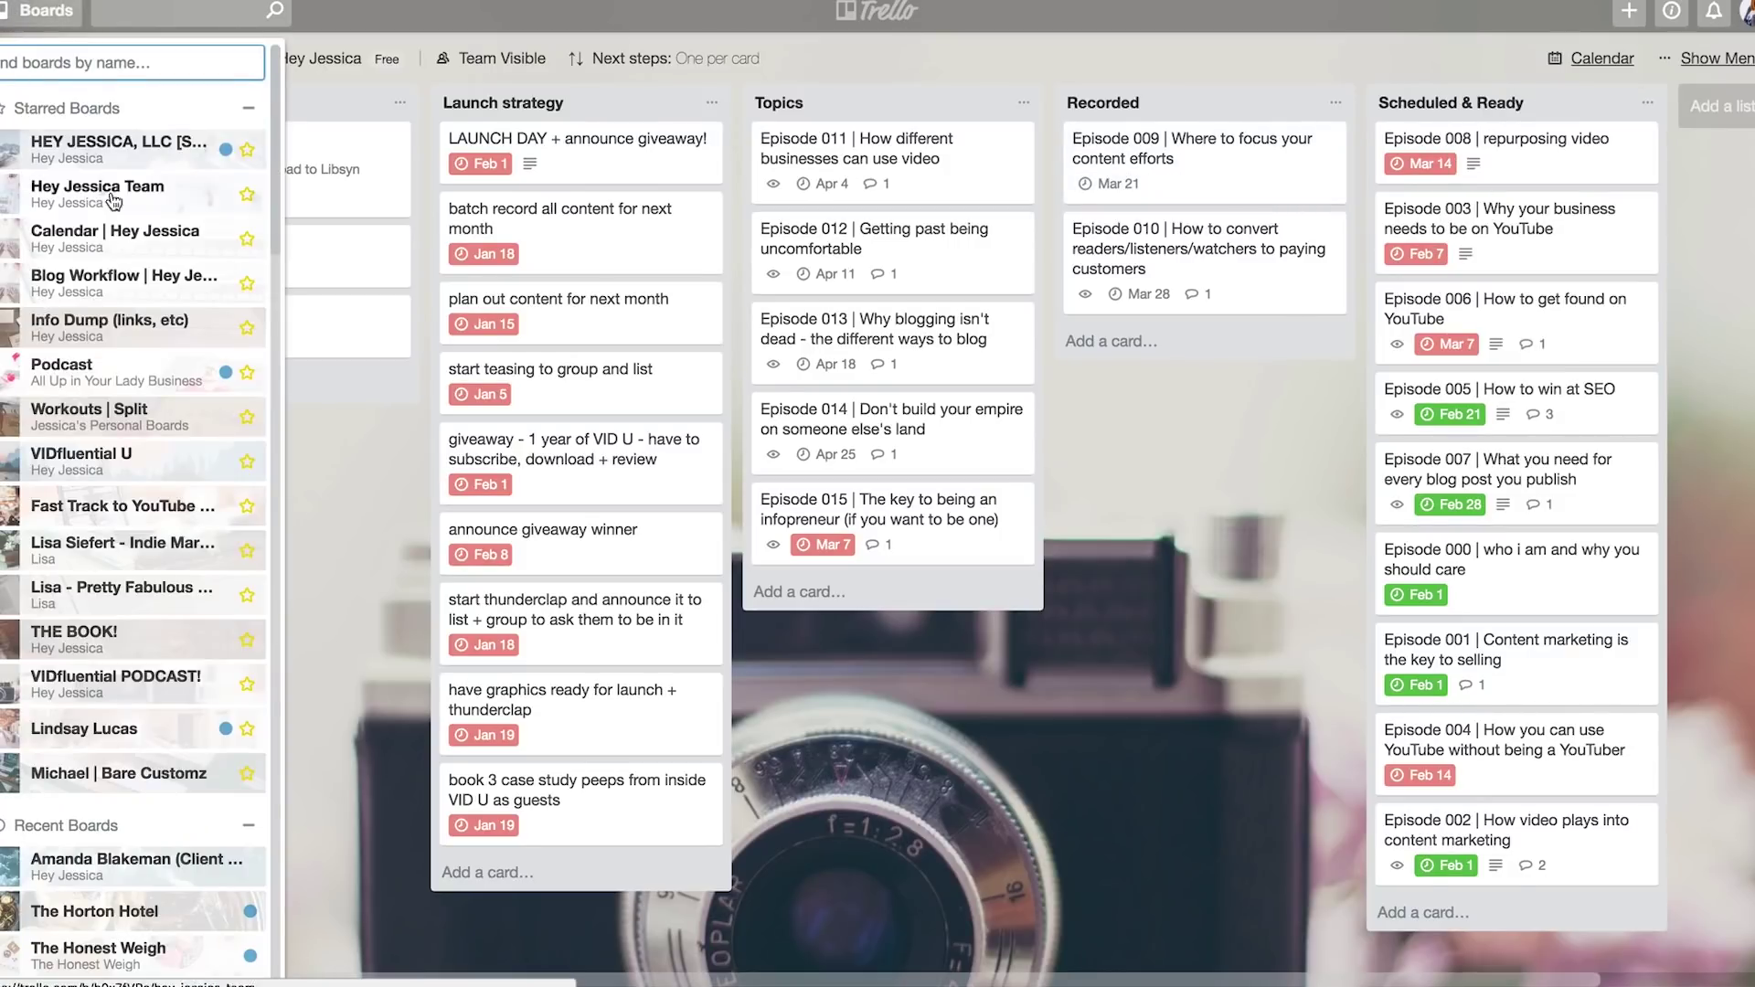
{"action": "left_click", "coordinate": [145, 285]}
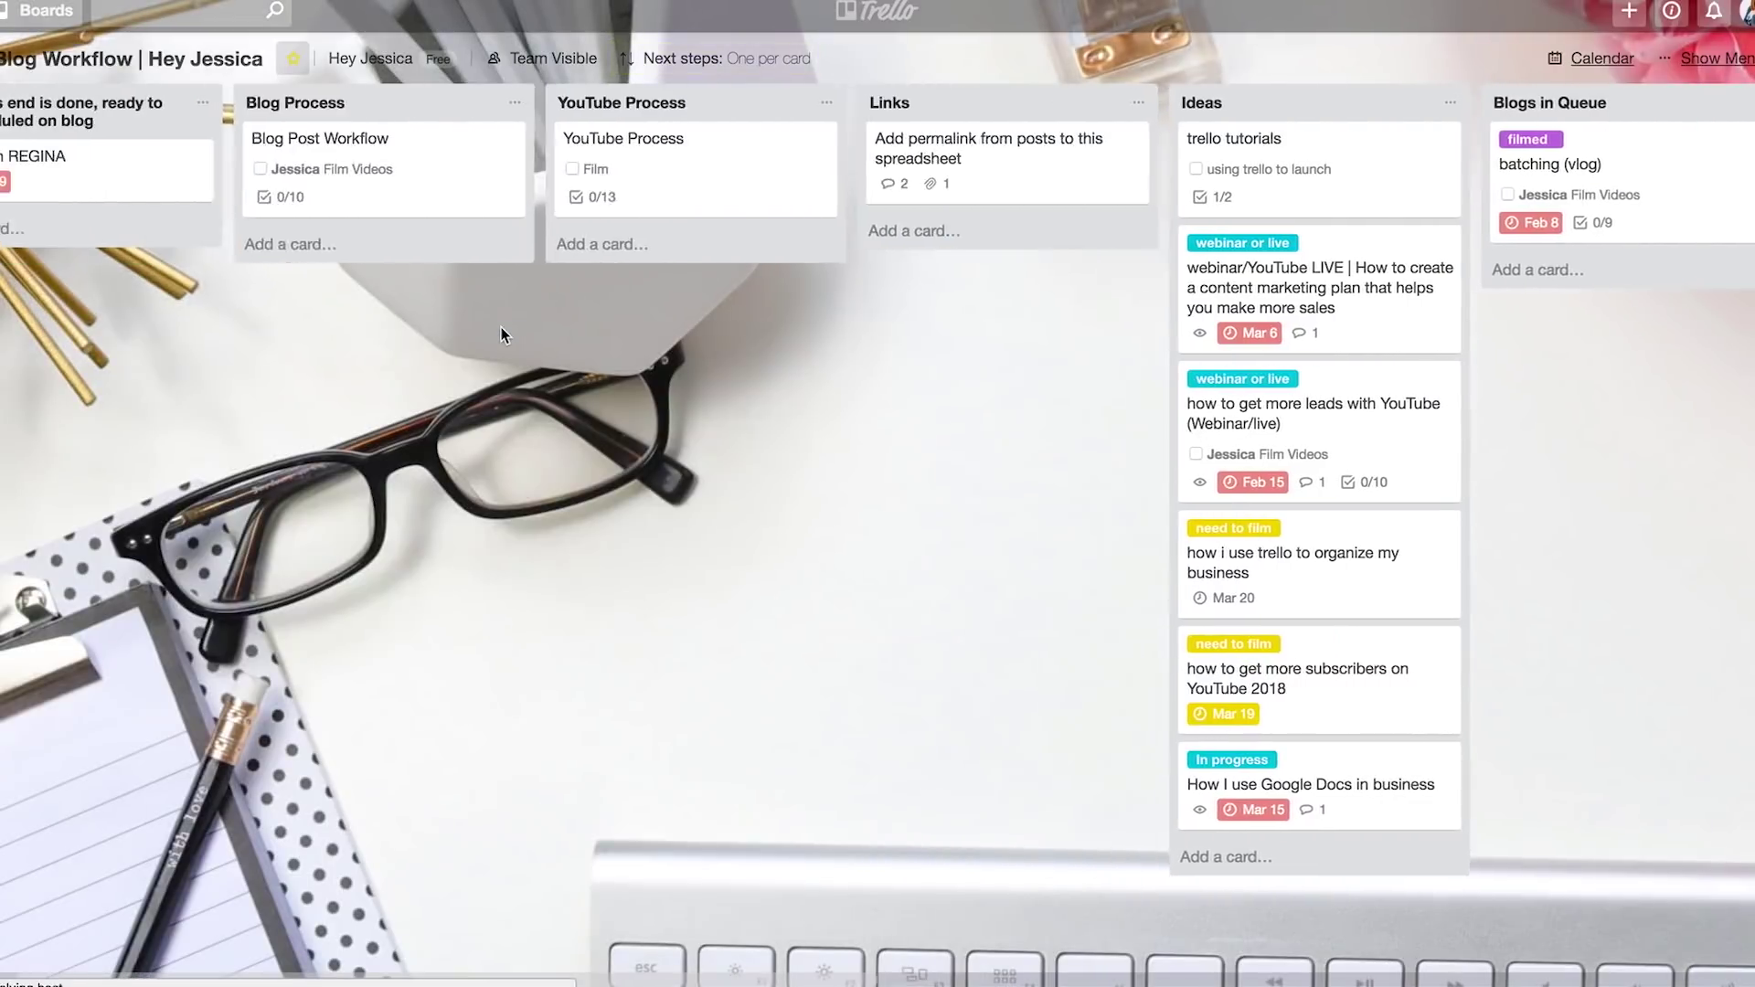
{"action": "scroll", "coordinate": [501, 327], "scroll_direction": "right", "scroll_amount": 15}
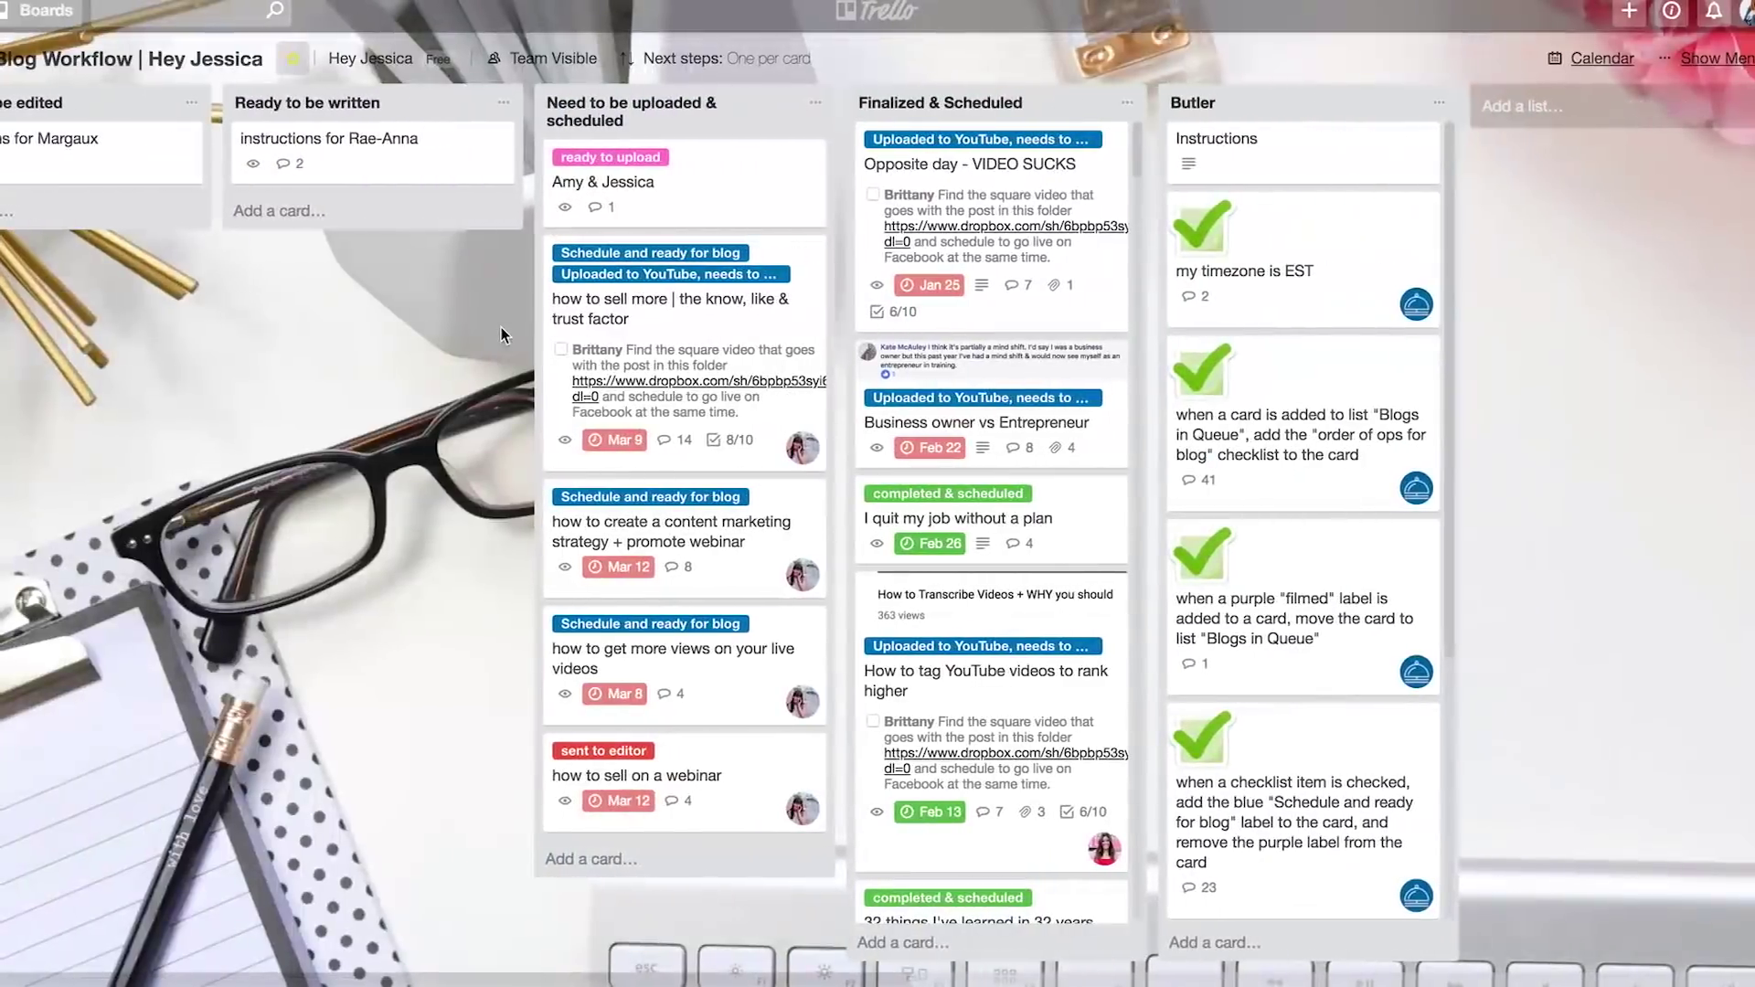
{"action": "scroll", "coordinate": [501, 328], "scroll_direction": "left", "scroll_amount": 20}
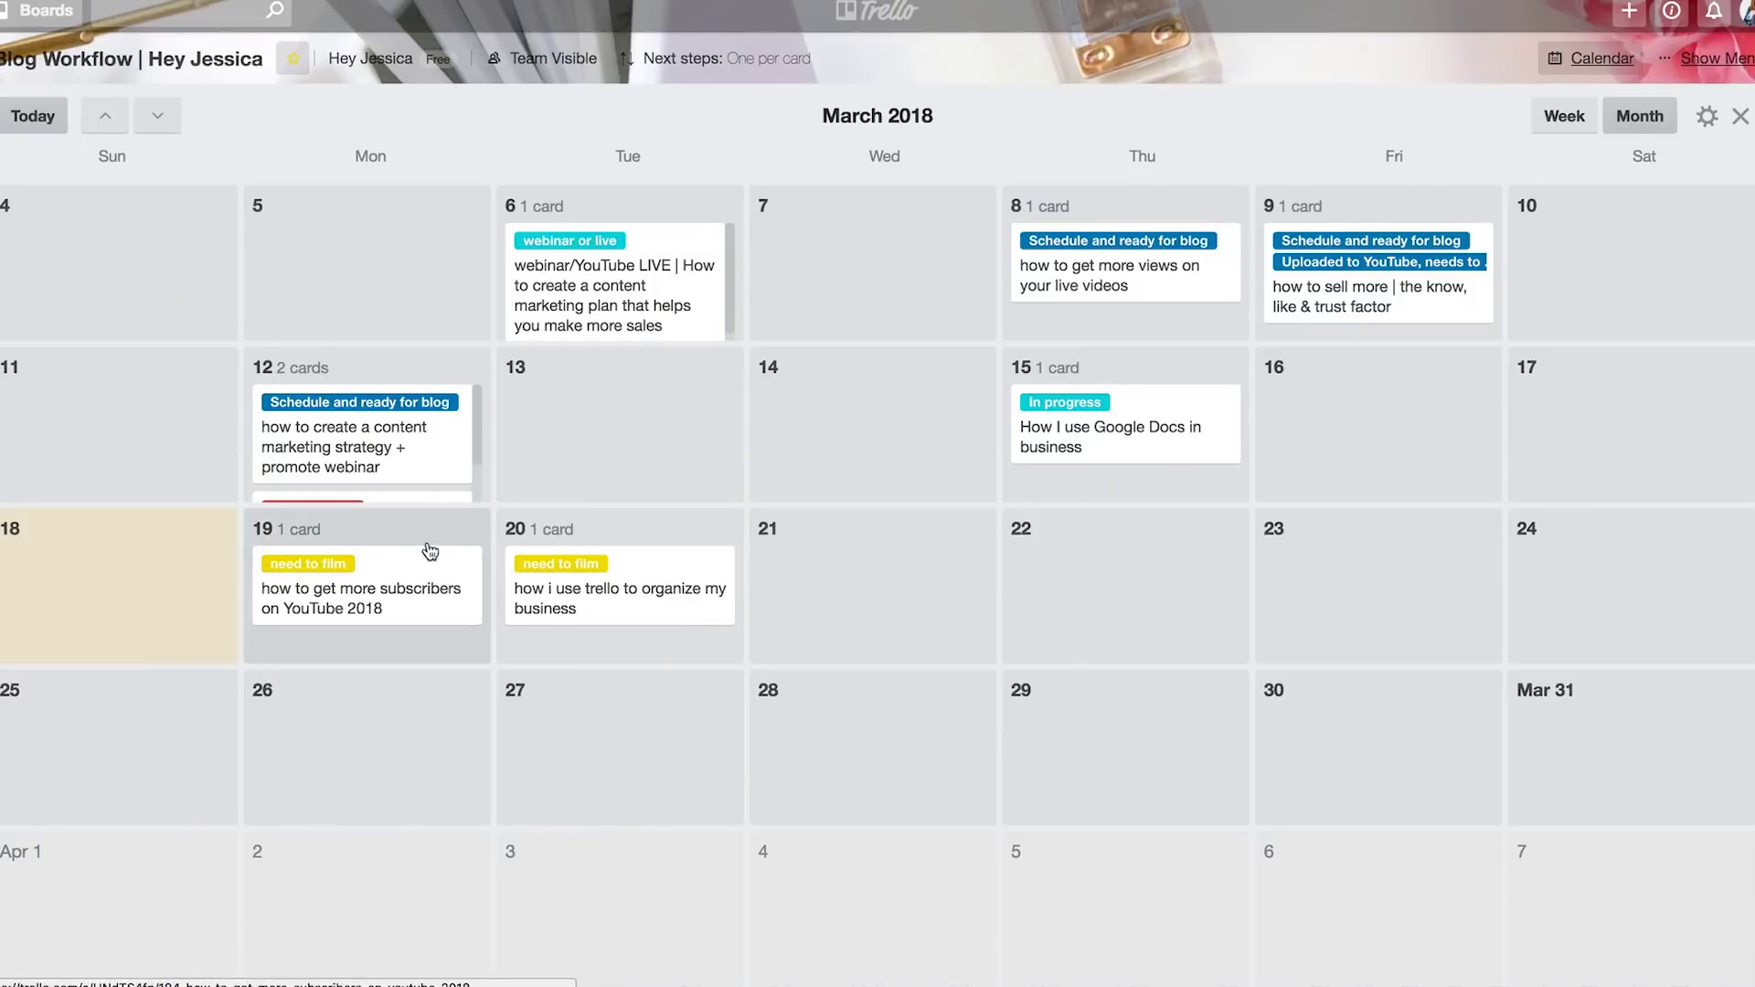
{"action": "scroll", "coordinate": [432, 548], "scroll_direction": "up", "scroll_amount": 2}
Browse the Blog Workflow March 2018 calendar, then close it to return to list layout.
{"action": "scroll", "coordinate": [430, 550], "scroll_direction": "up", "scroll_amount": 3}
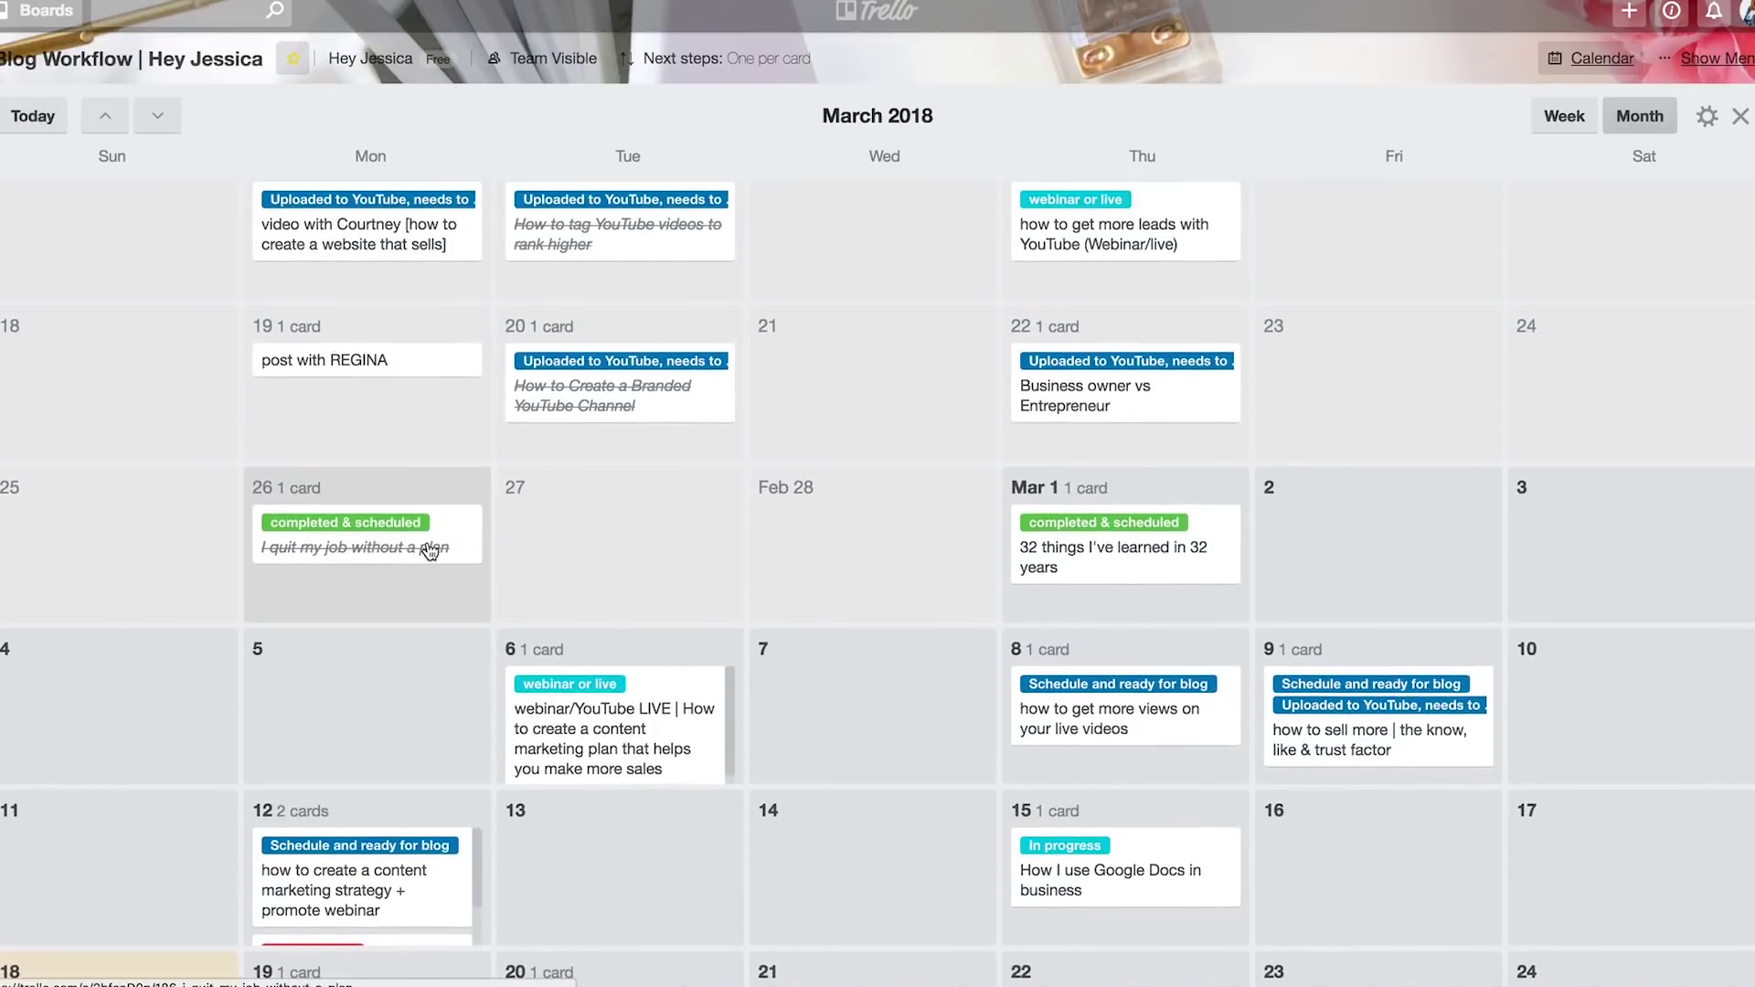
{"action": "scroll", "coordinate": [429, 722], "scroll_direction": "down", "scroll_amount": 3}
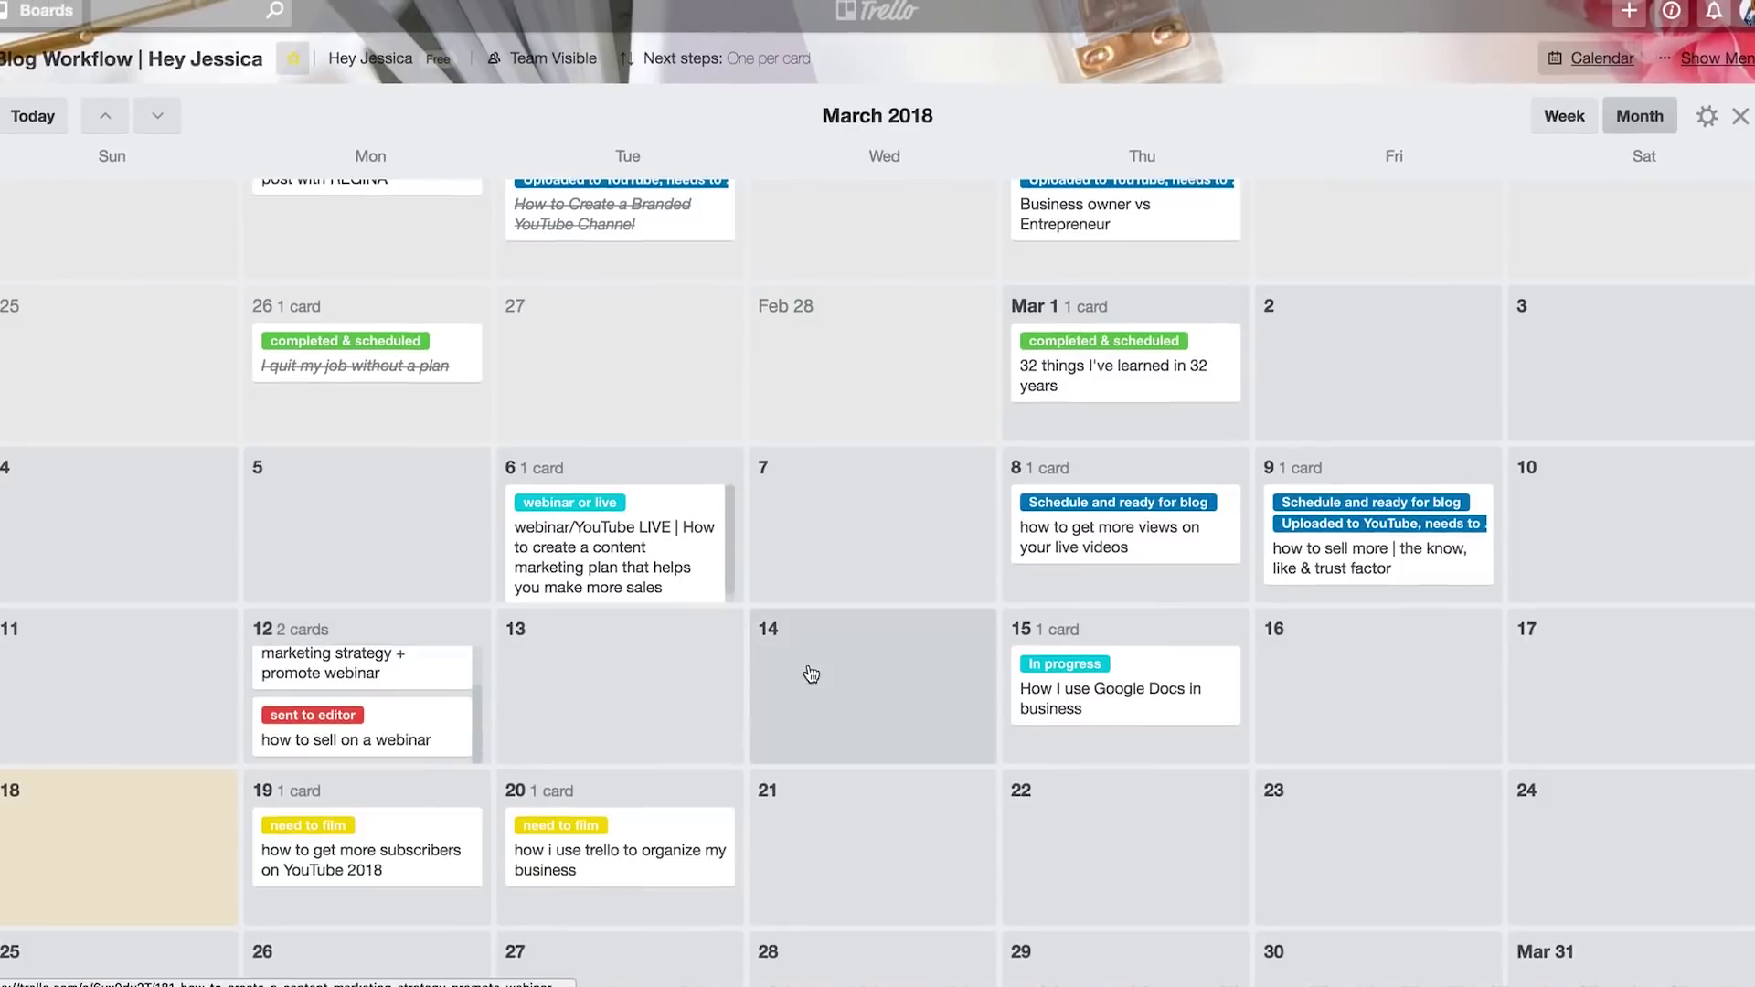
{"action": "scroll", "coordinate": [807, 674], "scroll_direction": "down", "scroll_amount": 2}
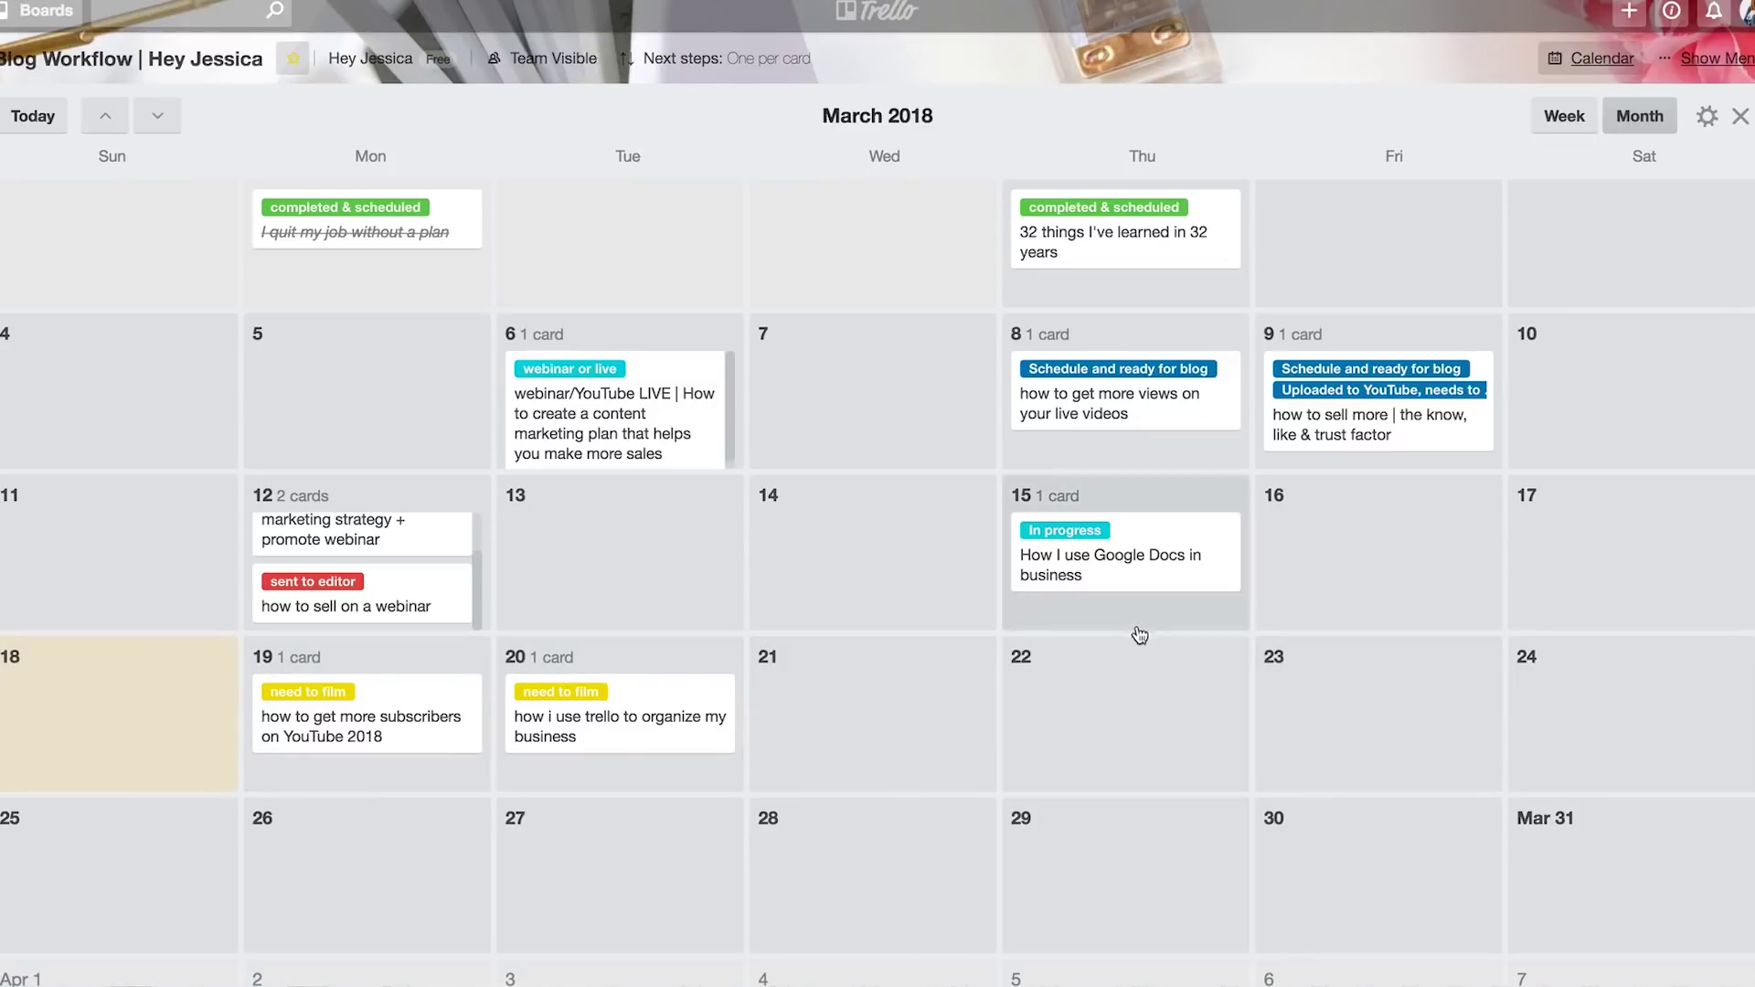
{"action": "scroll", "coordinate": [1084, 731], "scroll_direction": "down", "scroll_amount": 2}
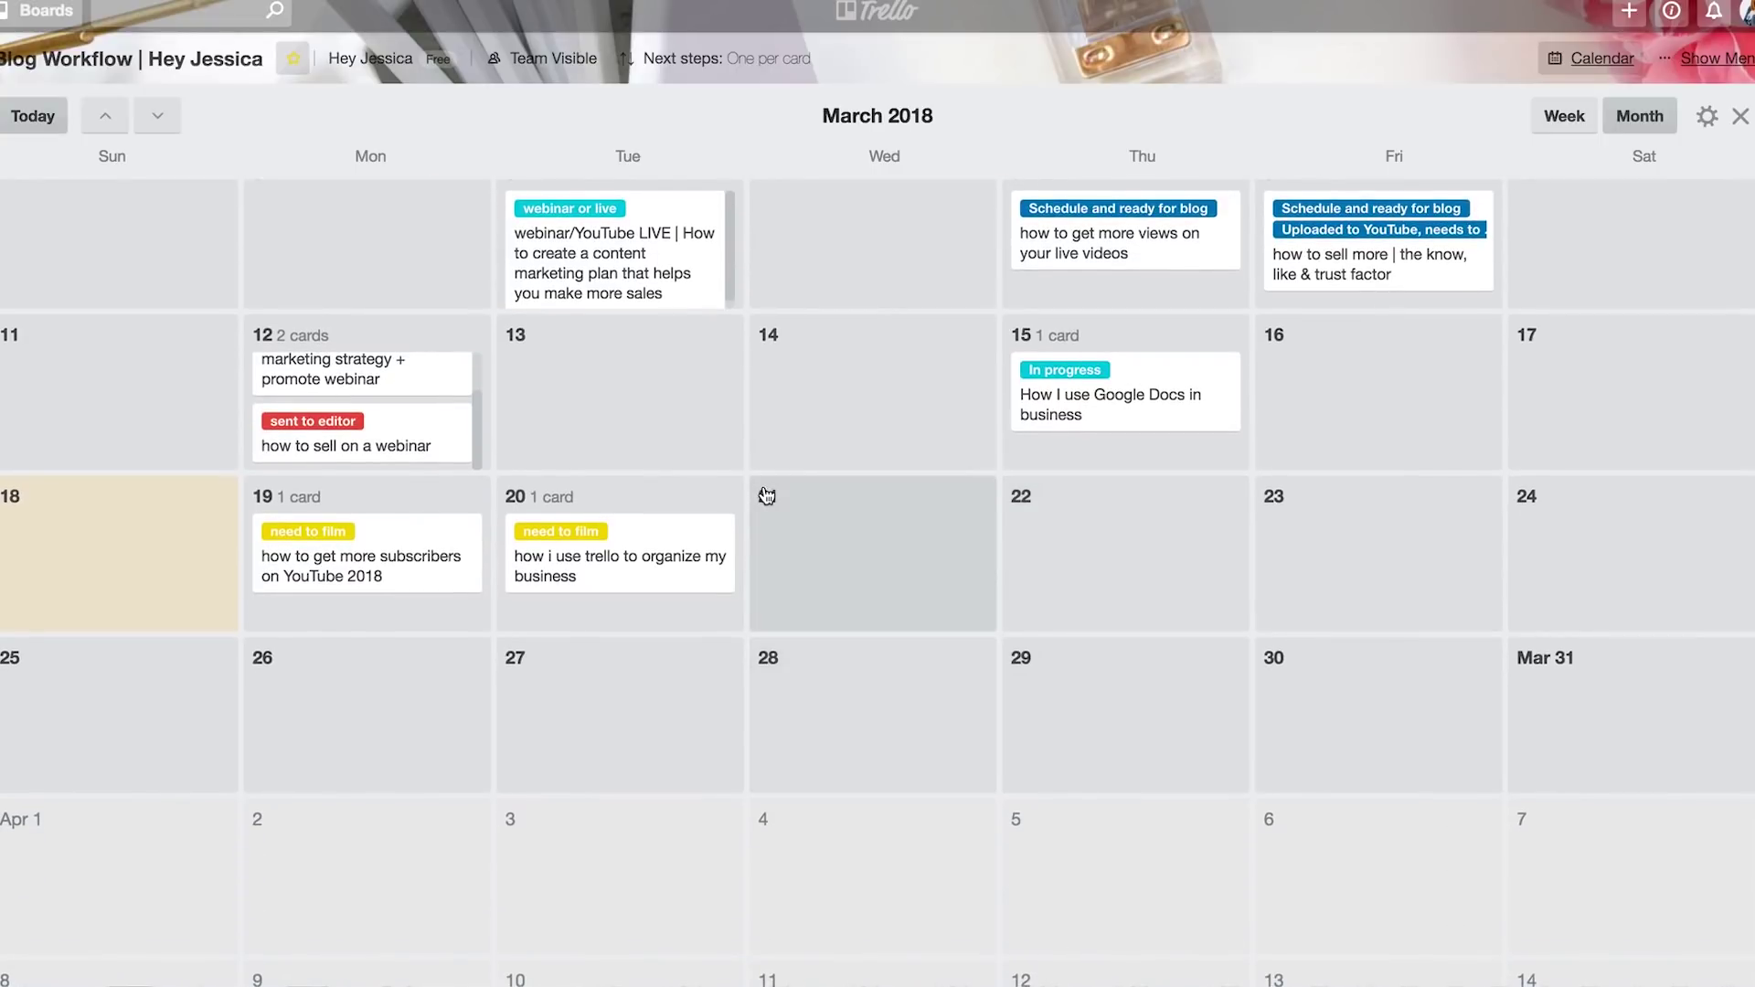
{"action": "scroll", "coordinate": [1014, 407], "scroll_direction": "up", "scroll_amount": 2}
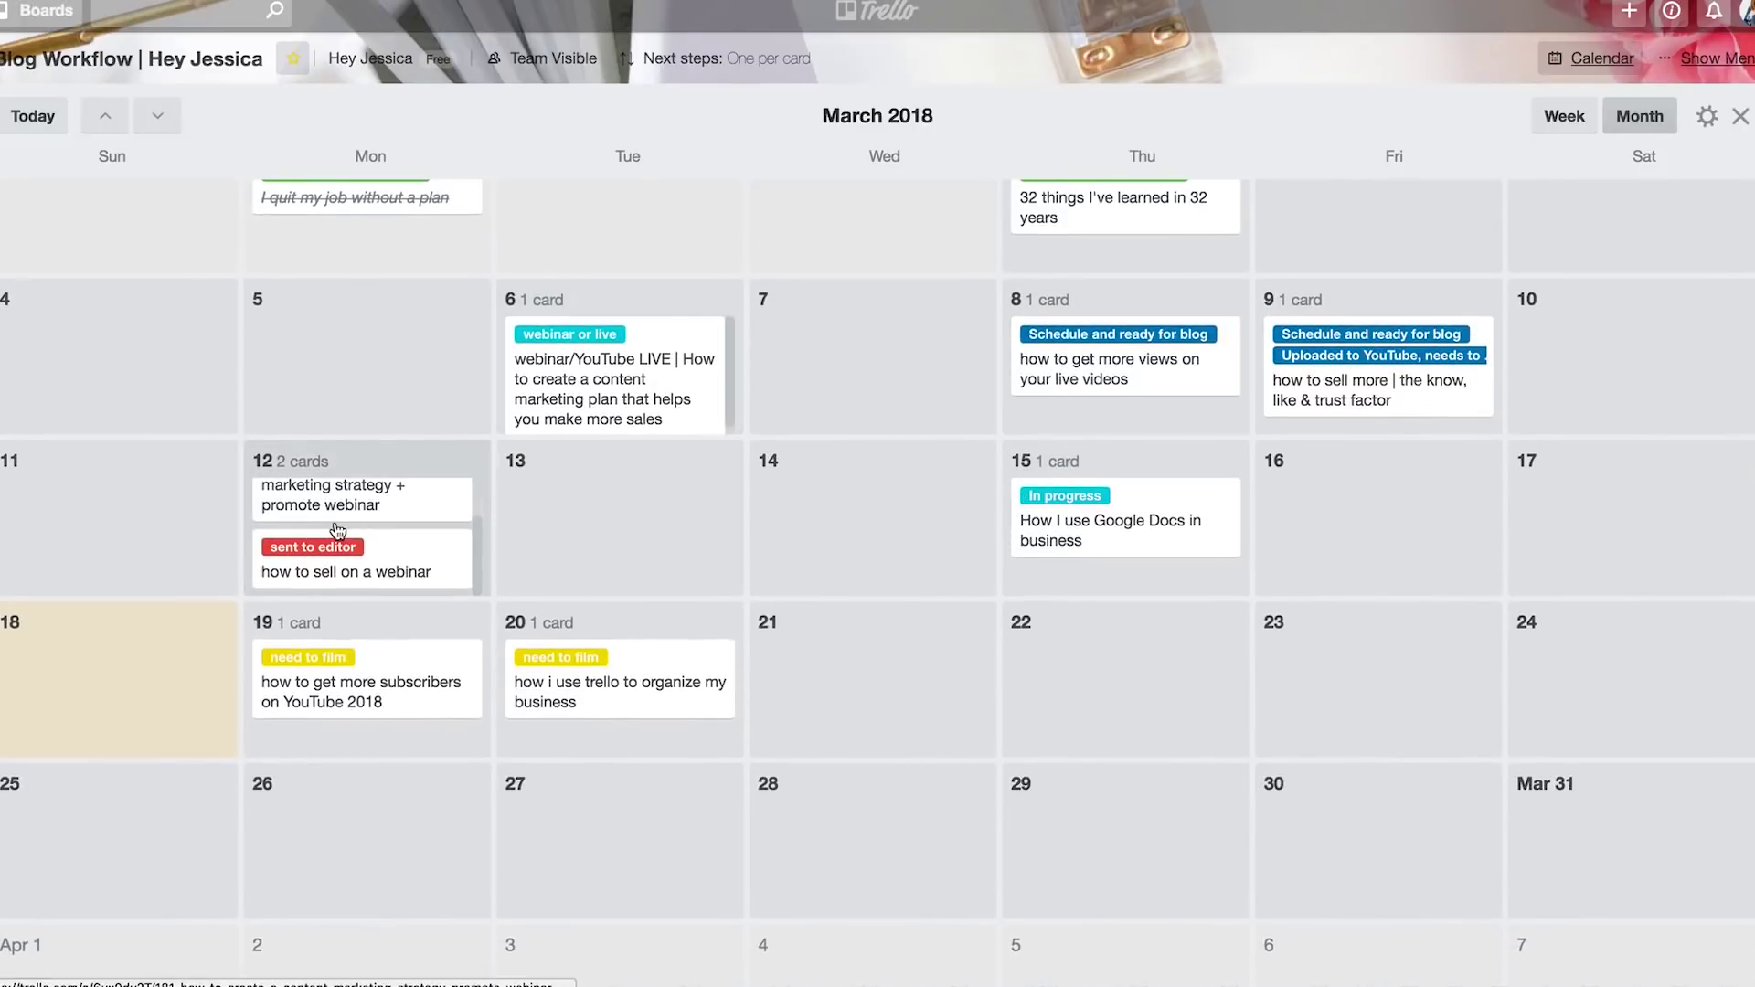
{"action": "scroll", "coordinate": [932, 576], "scroll_direction": "up", "scroll_amount": 2}
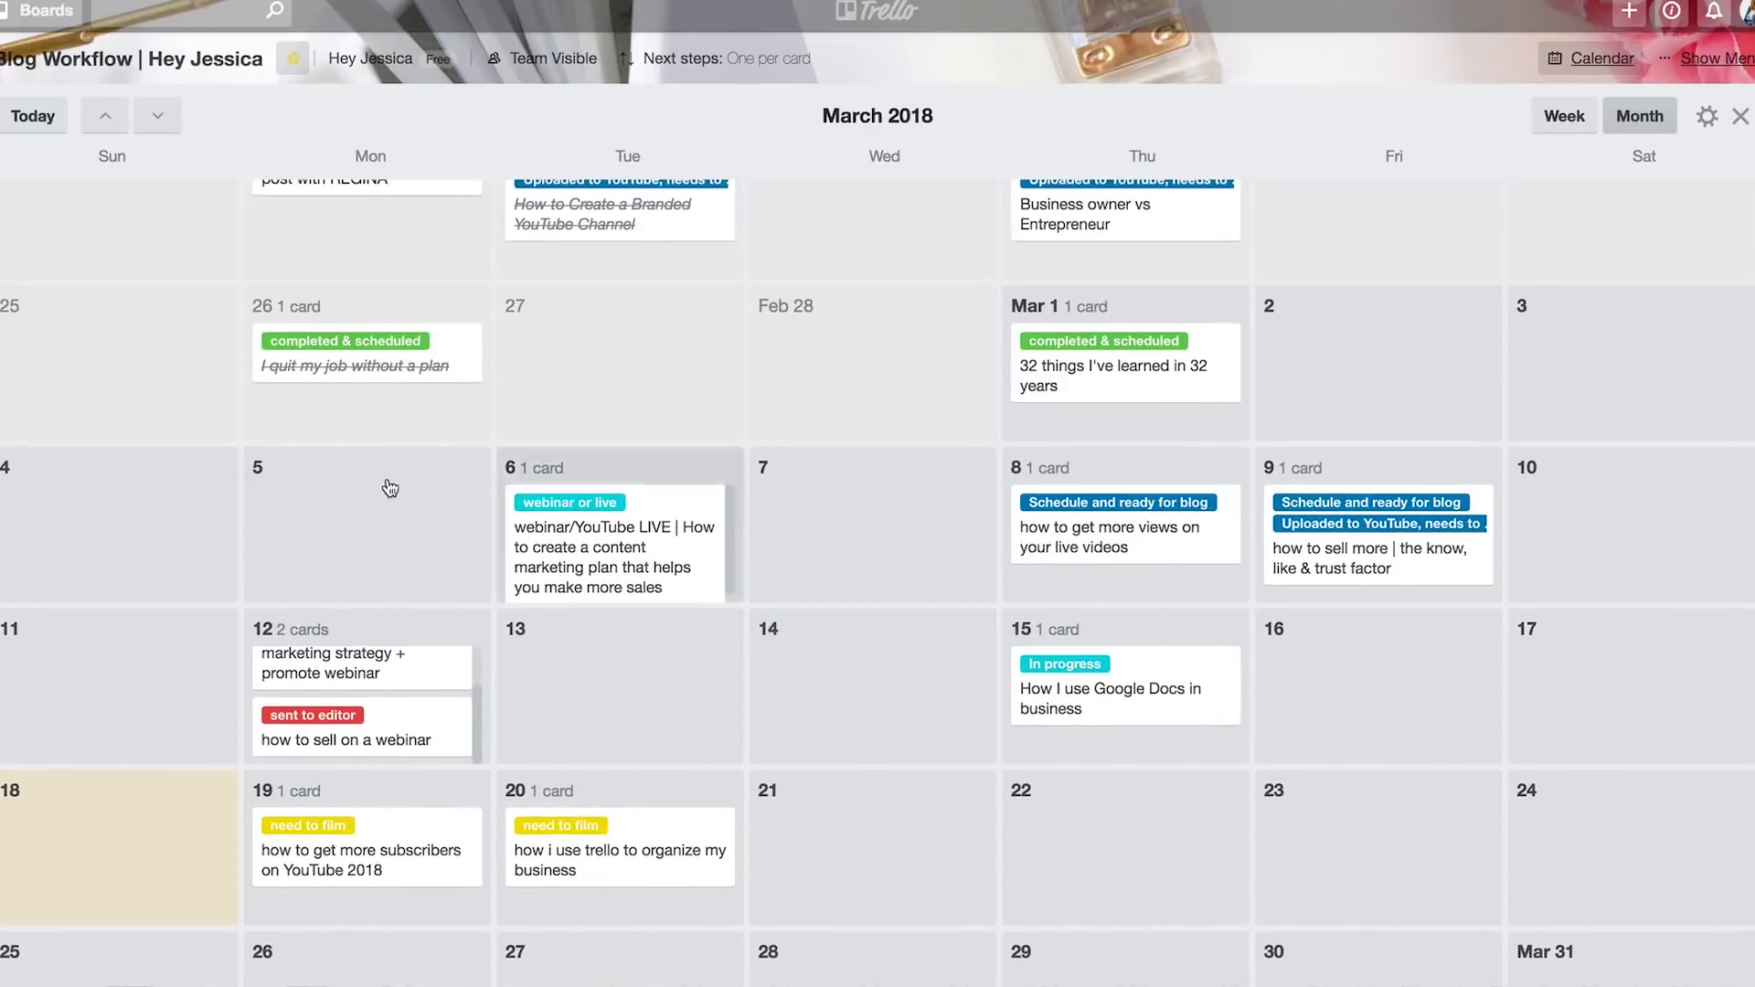
{"action": "scroll", "coordinate": [384, 393], "scroll_direction": "up", "scroll_amount": 2}
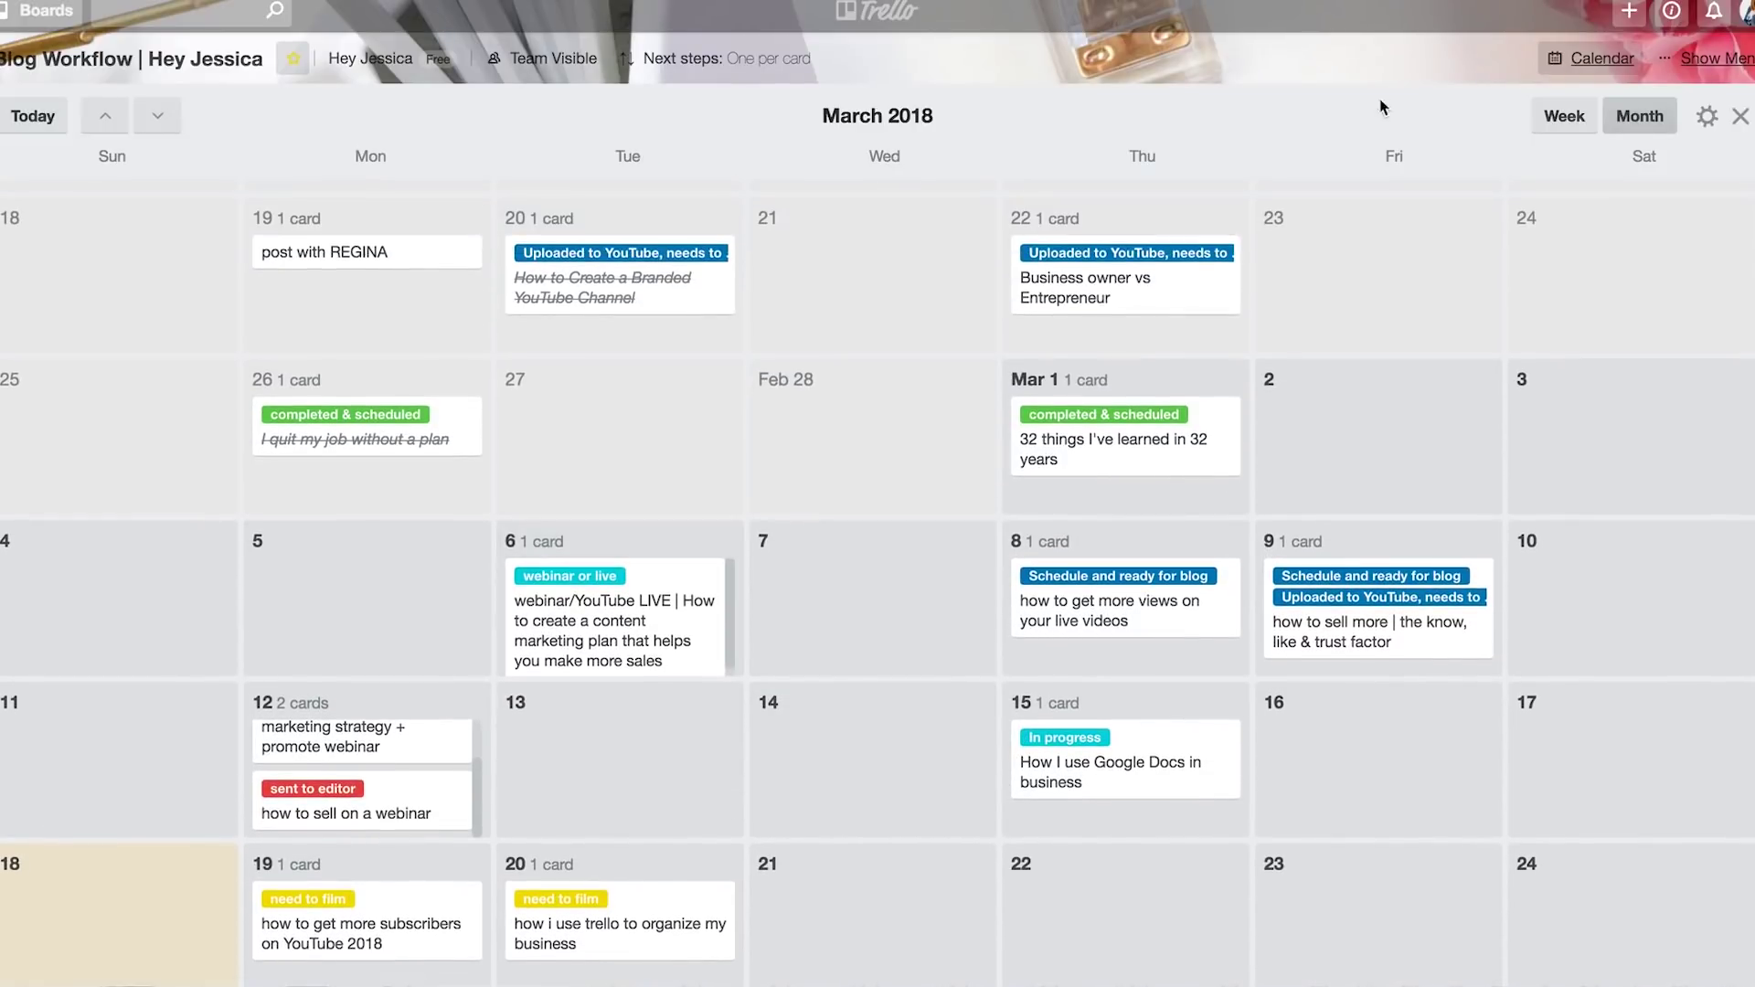
{"action": "left_click", "coordinate": [1595, 58]}
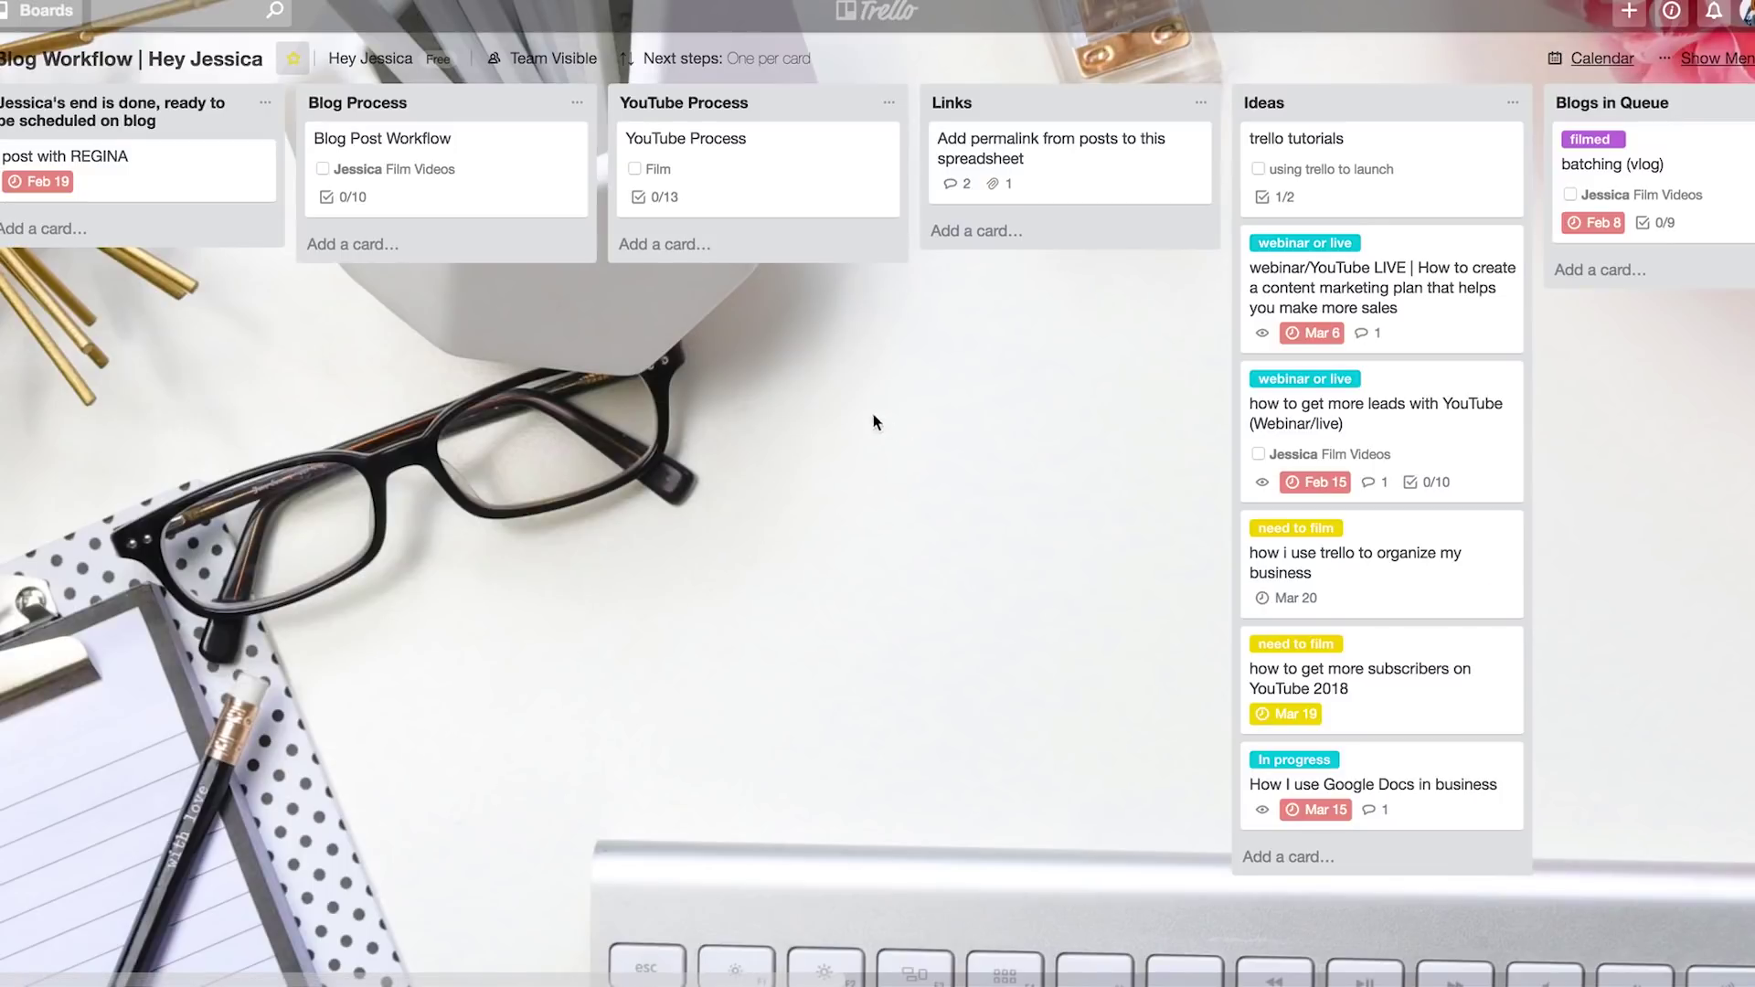
Move the webinar and subscribers cards from Ideas into Blogs in Queue.
{"action": "scroll", "coordinate": [237, 255], "scroll_direction": "right", "scroll_amount": 5}
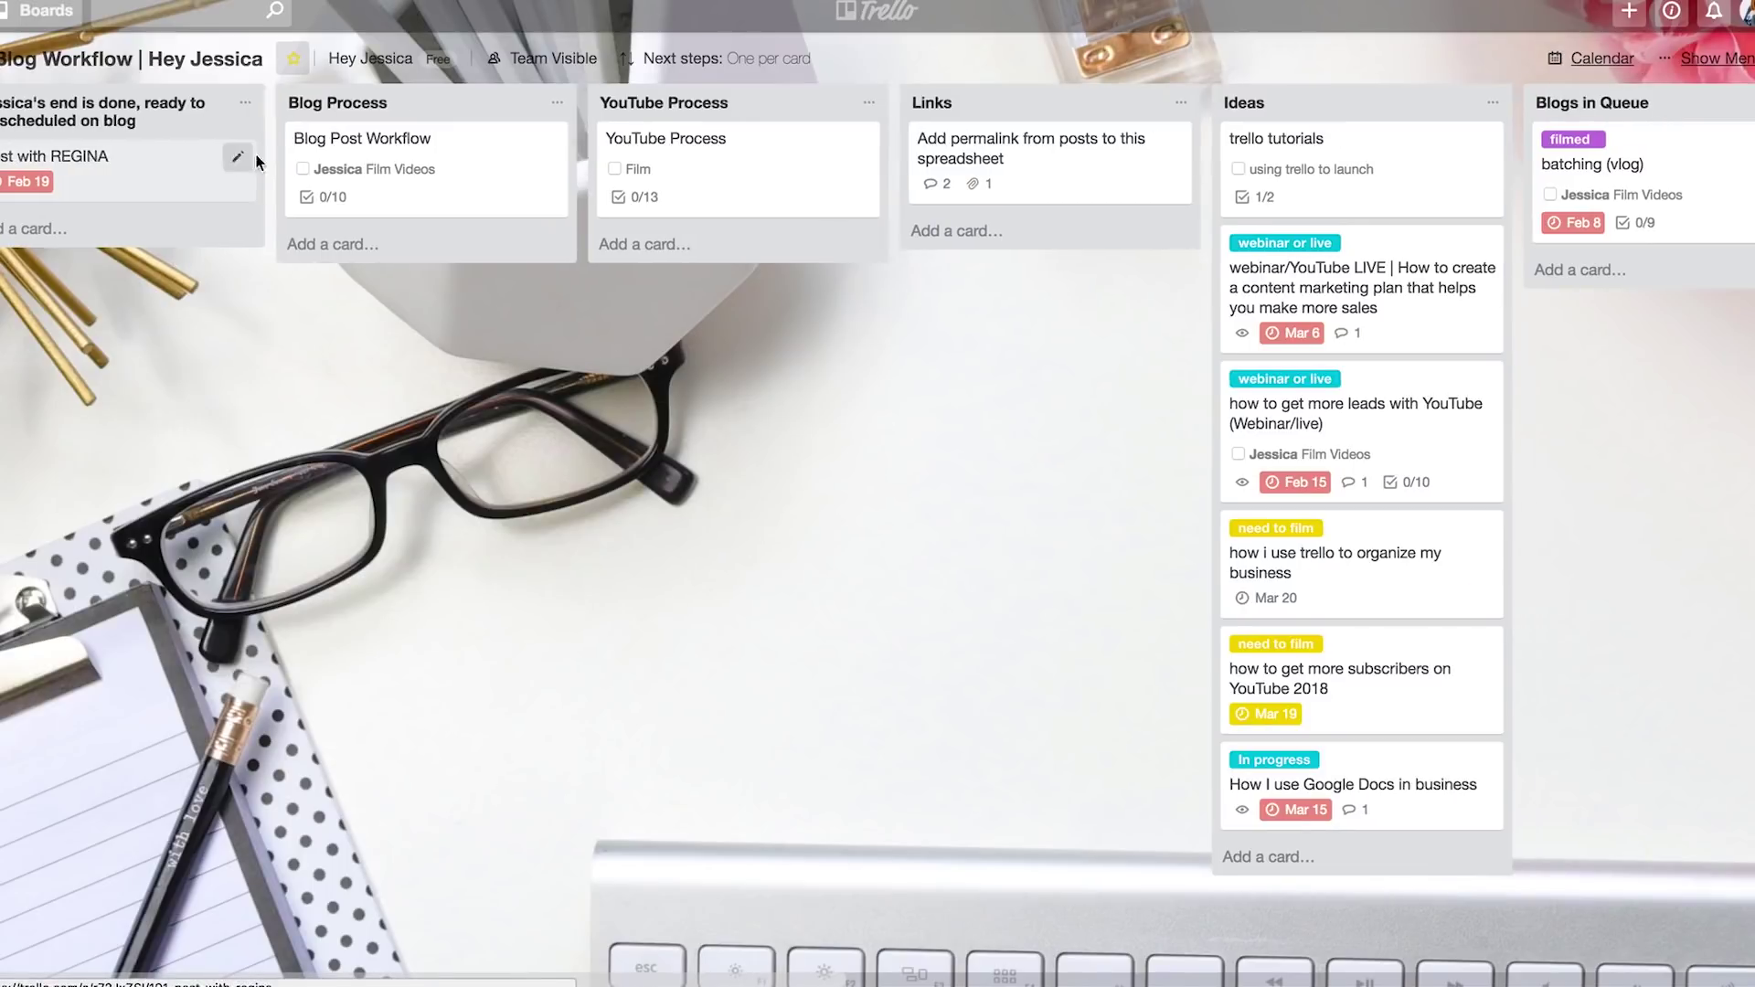
{"action": "scroll", "coordinate": [301, 238], "scroll_direction": "right", "scroll_amount": 4}
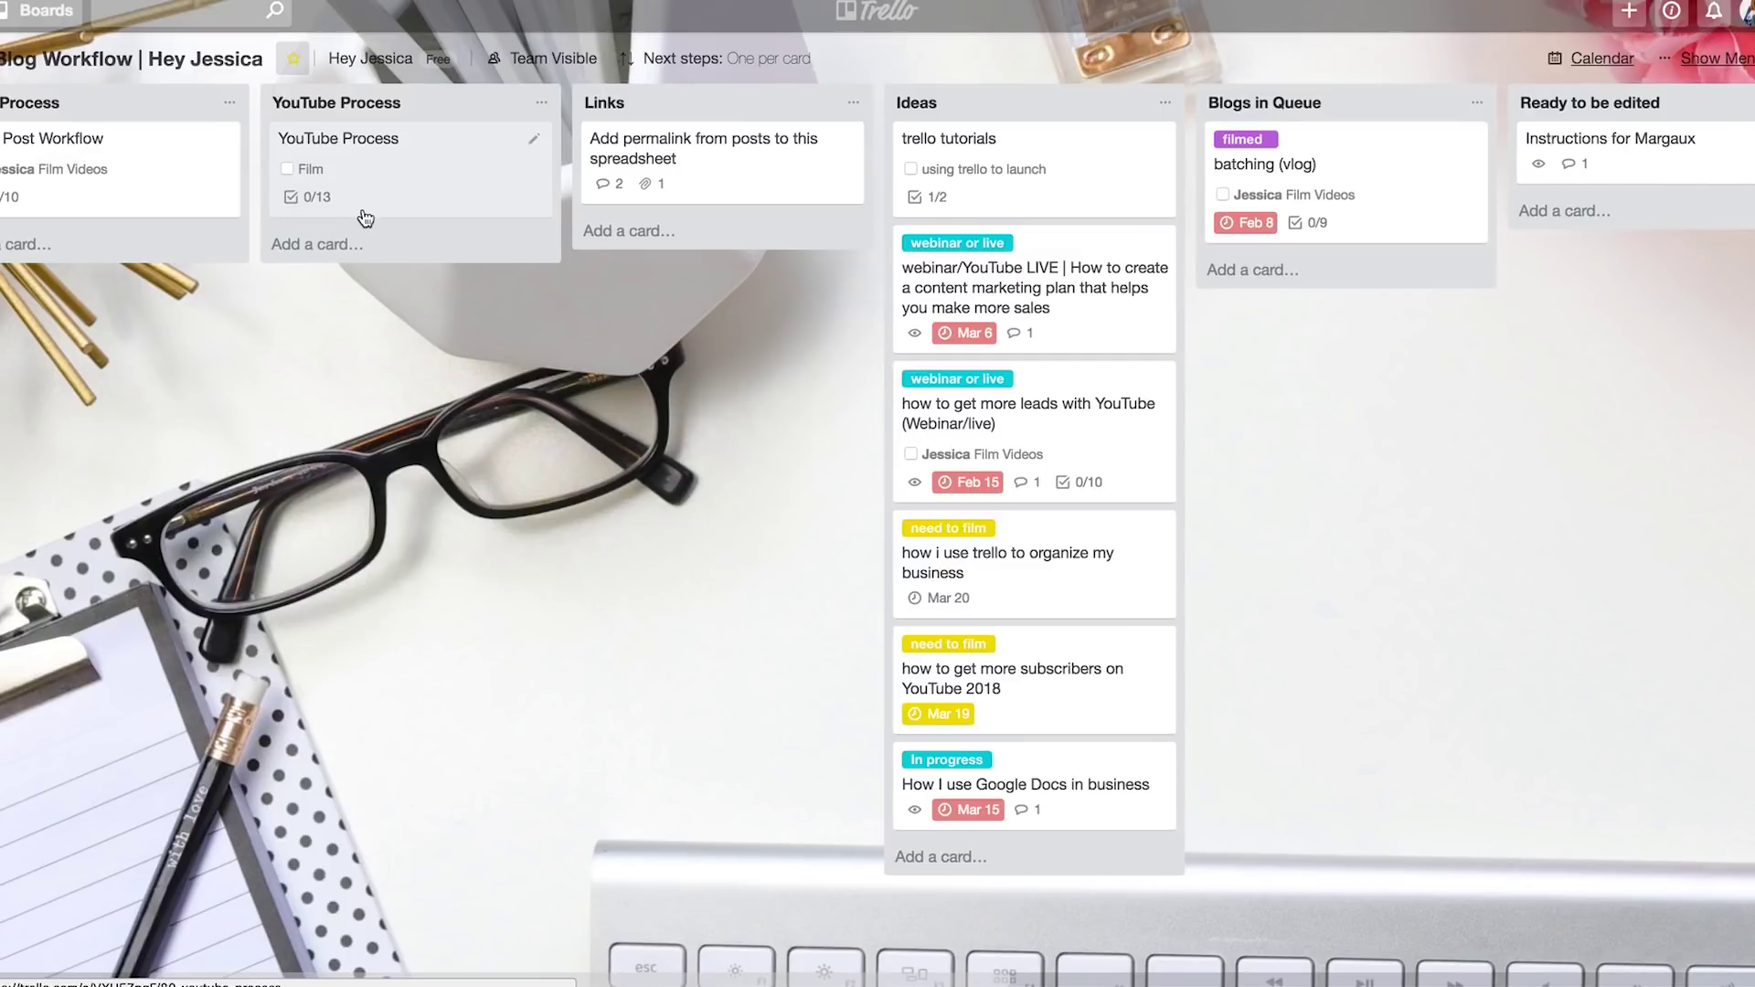
{"action": "scroll", "coordinate": [365, 219], "scroll_direction": "left", "scroll_amount": 3}
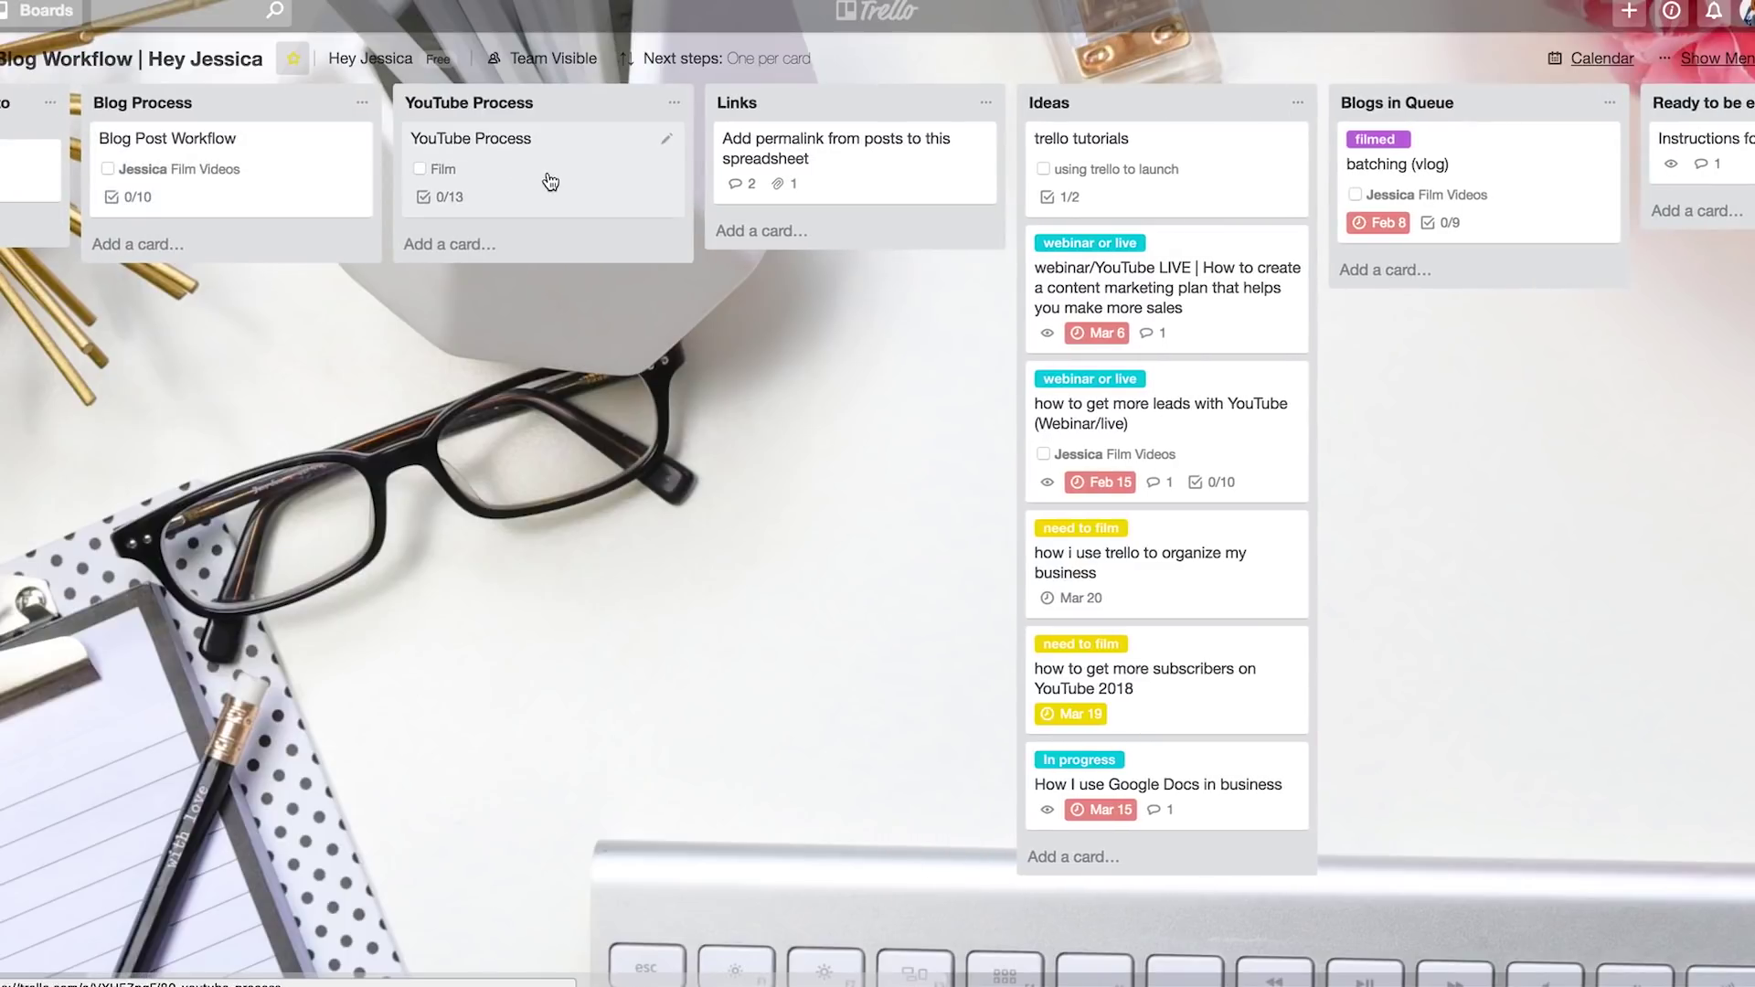
{"action": "scroll", "coordinate": [548, 180], "scroll_direction": "right", "scroll_amount": 6}
{"action": "scroll", "coordinate": [576, 174], "scroll_direction": "right", "scroll_amount": 6}
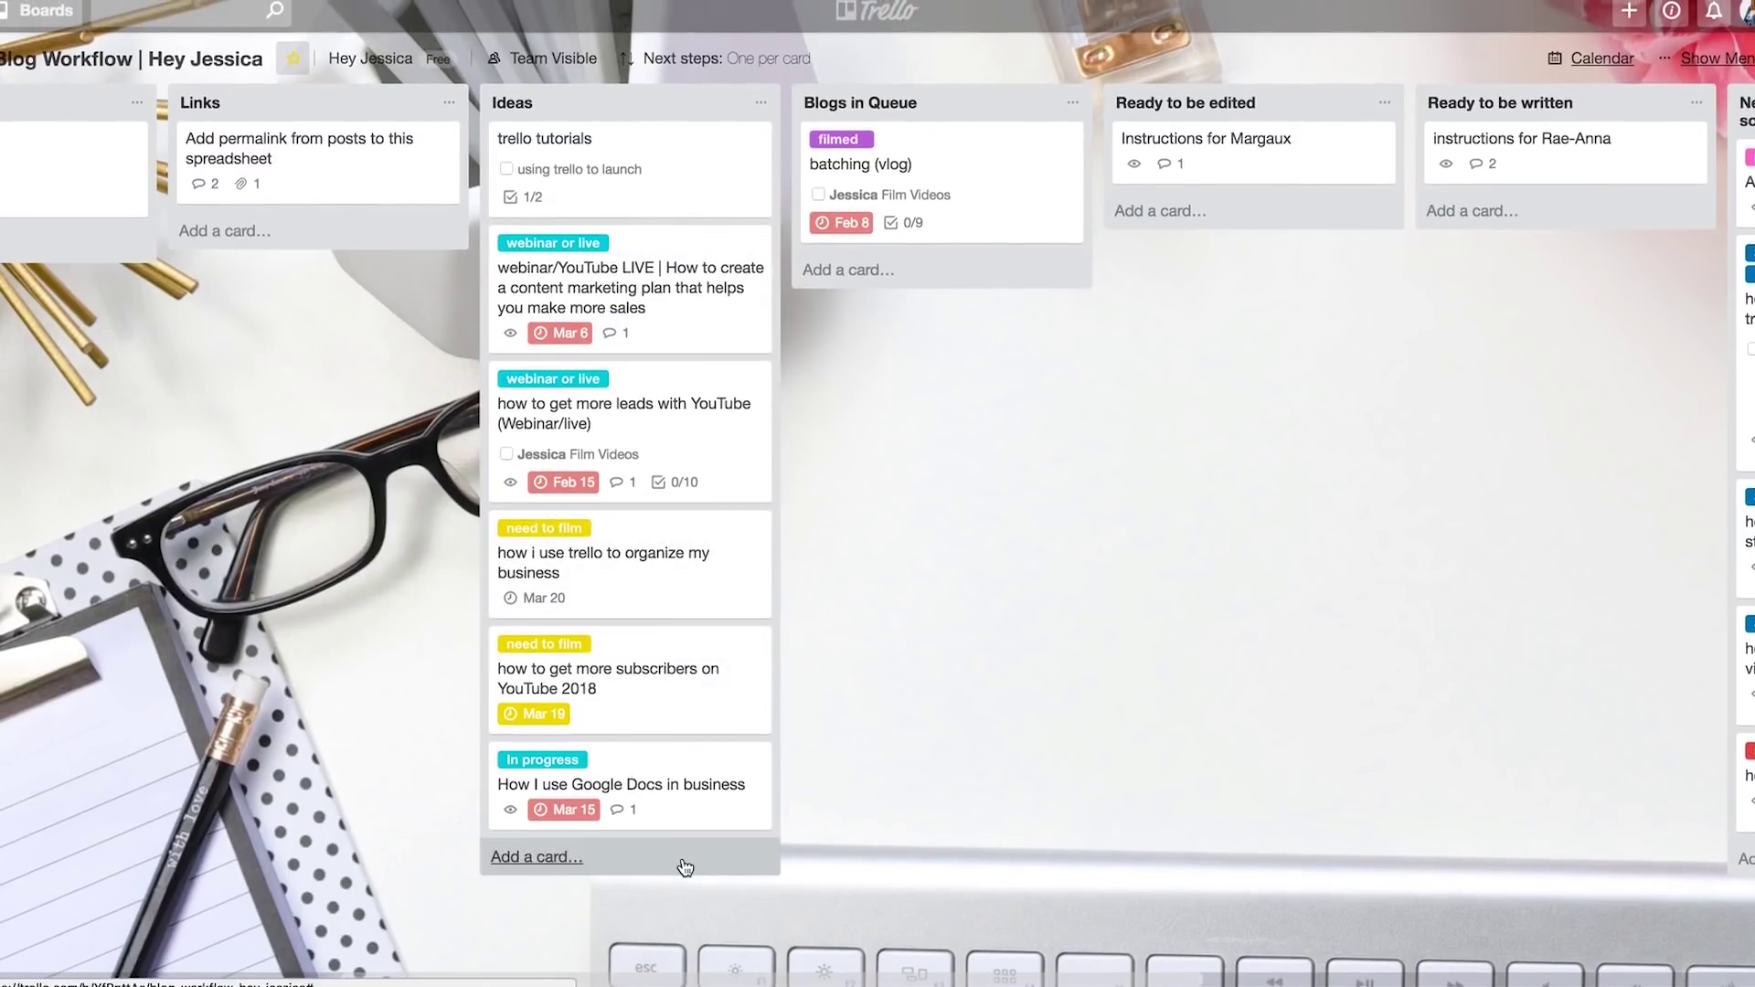
{"action": "scroll", "coordinate": [810, 356], "scroll_direction": "right", "scroll_amount": 5}
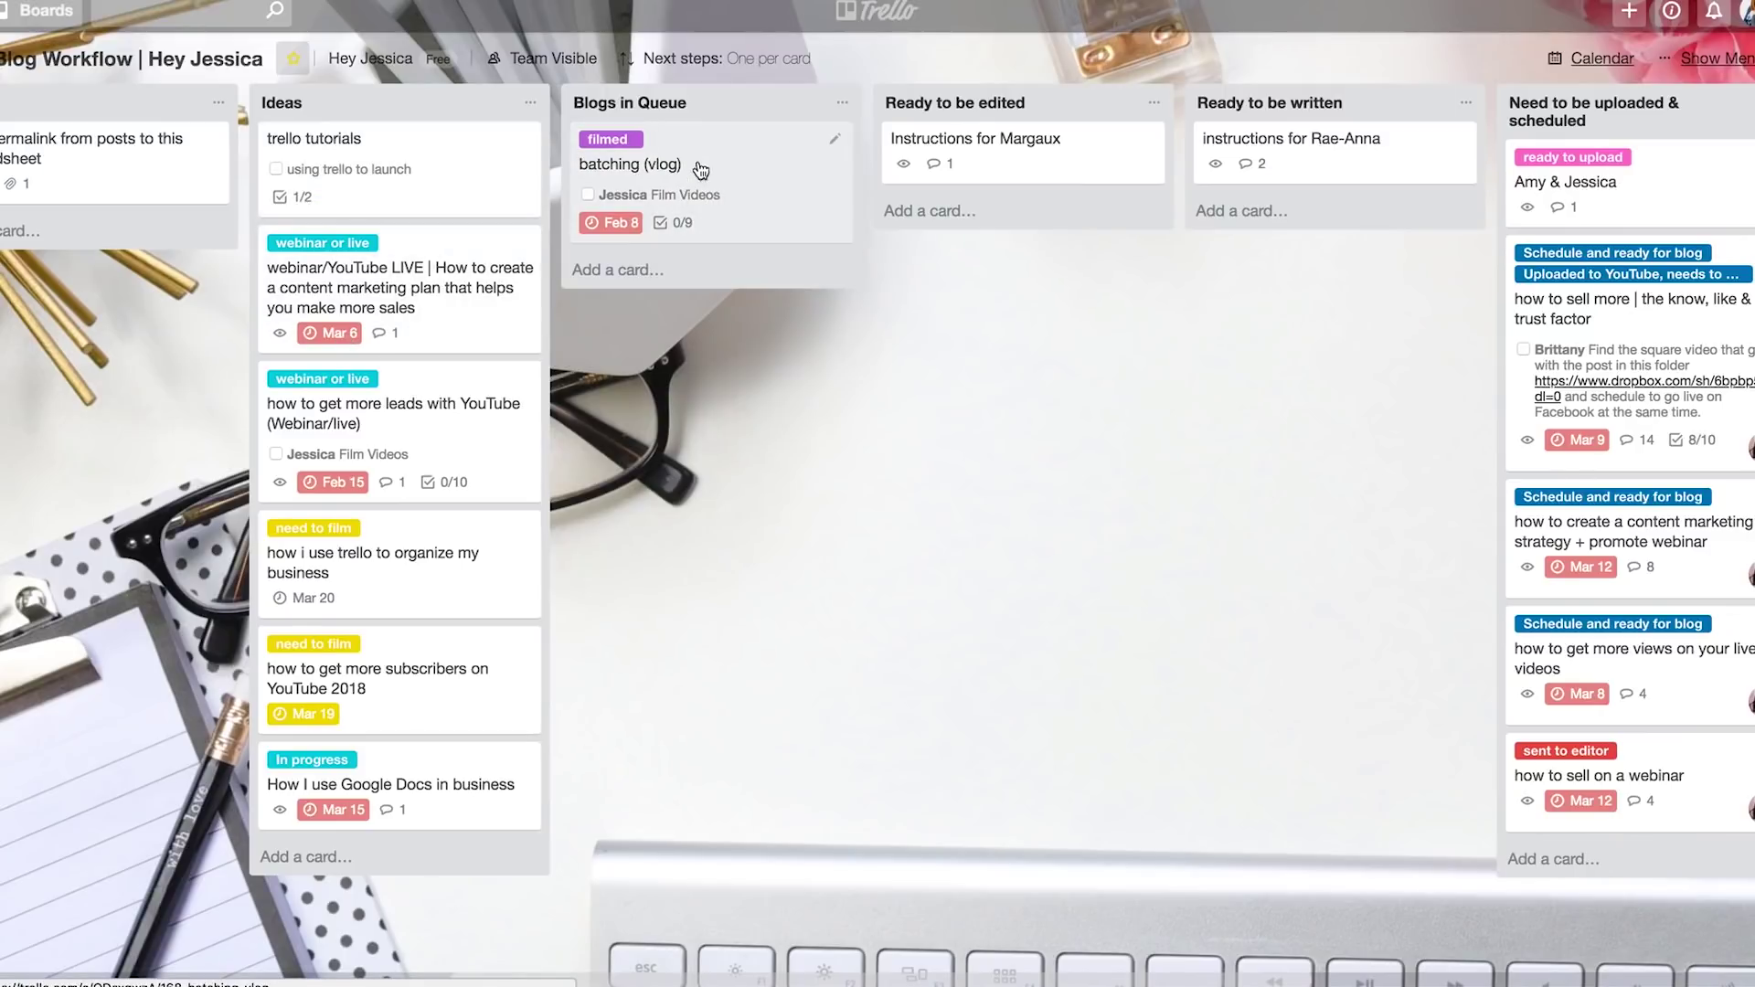
{"action": "left_click_drag", "start_coordinate": [418, 290], "coordinate": [722, 640]}
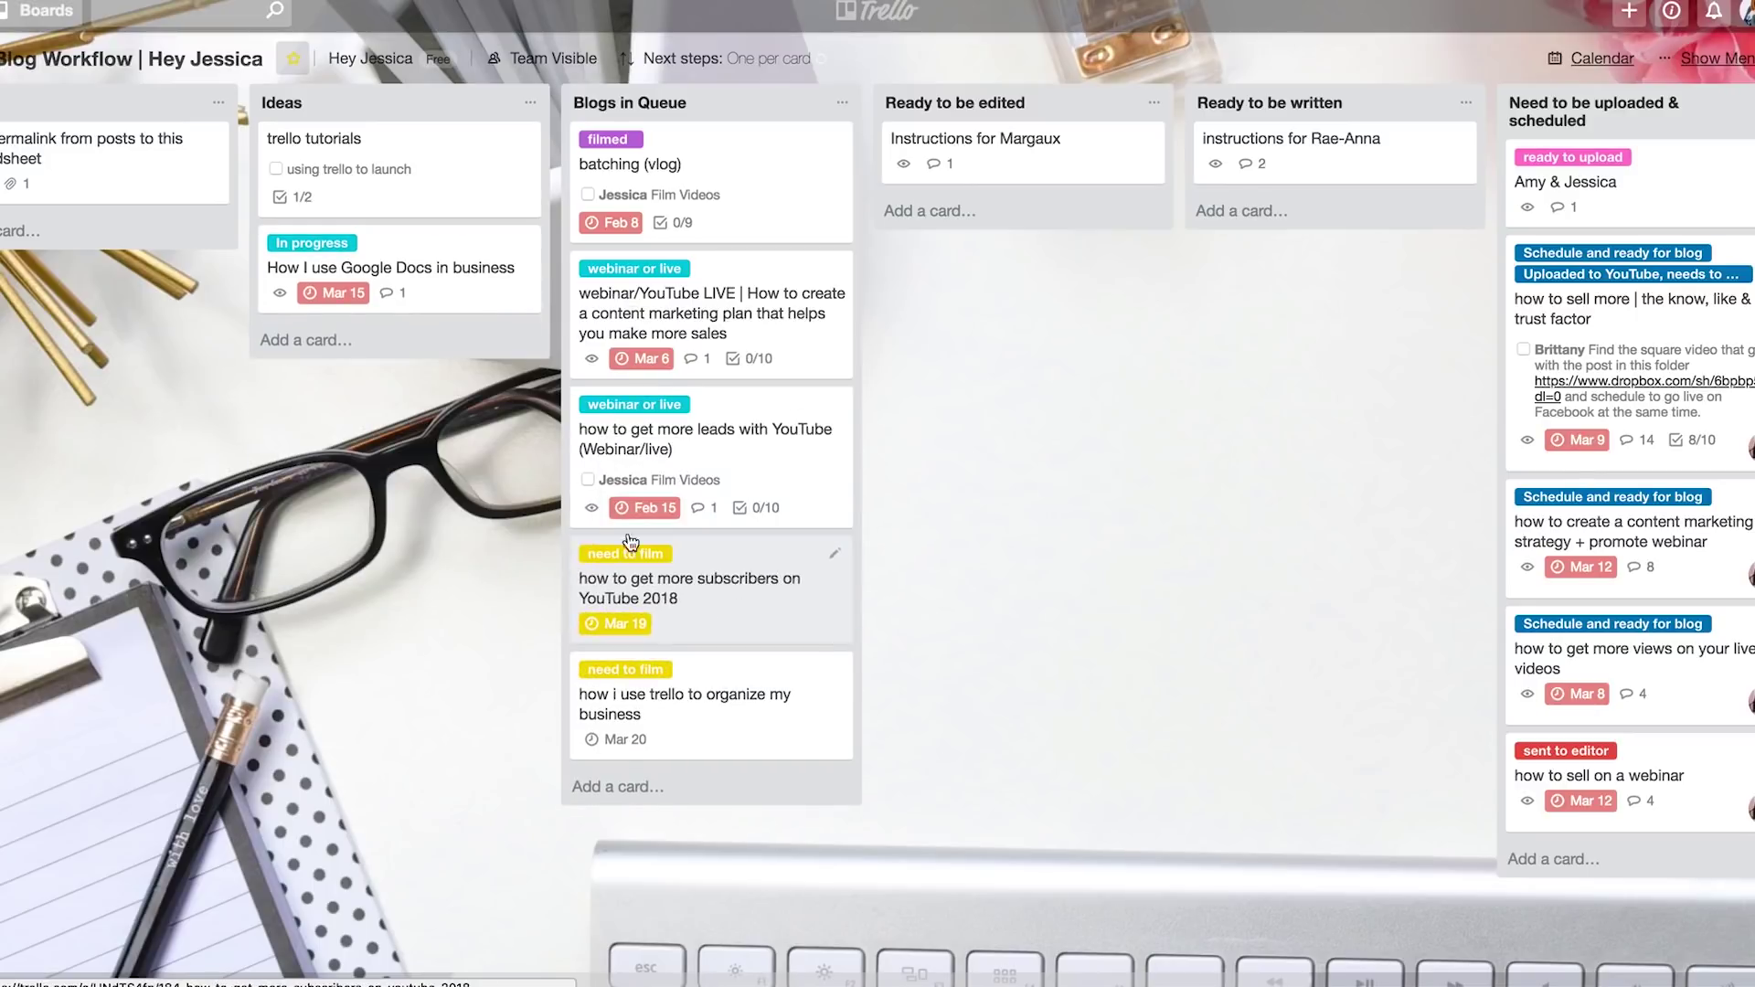
{"action": "left_click_drag", "start_coordinate": [448, 284], "coordinate": [804, 728]}
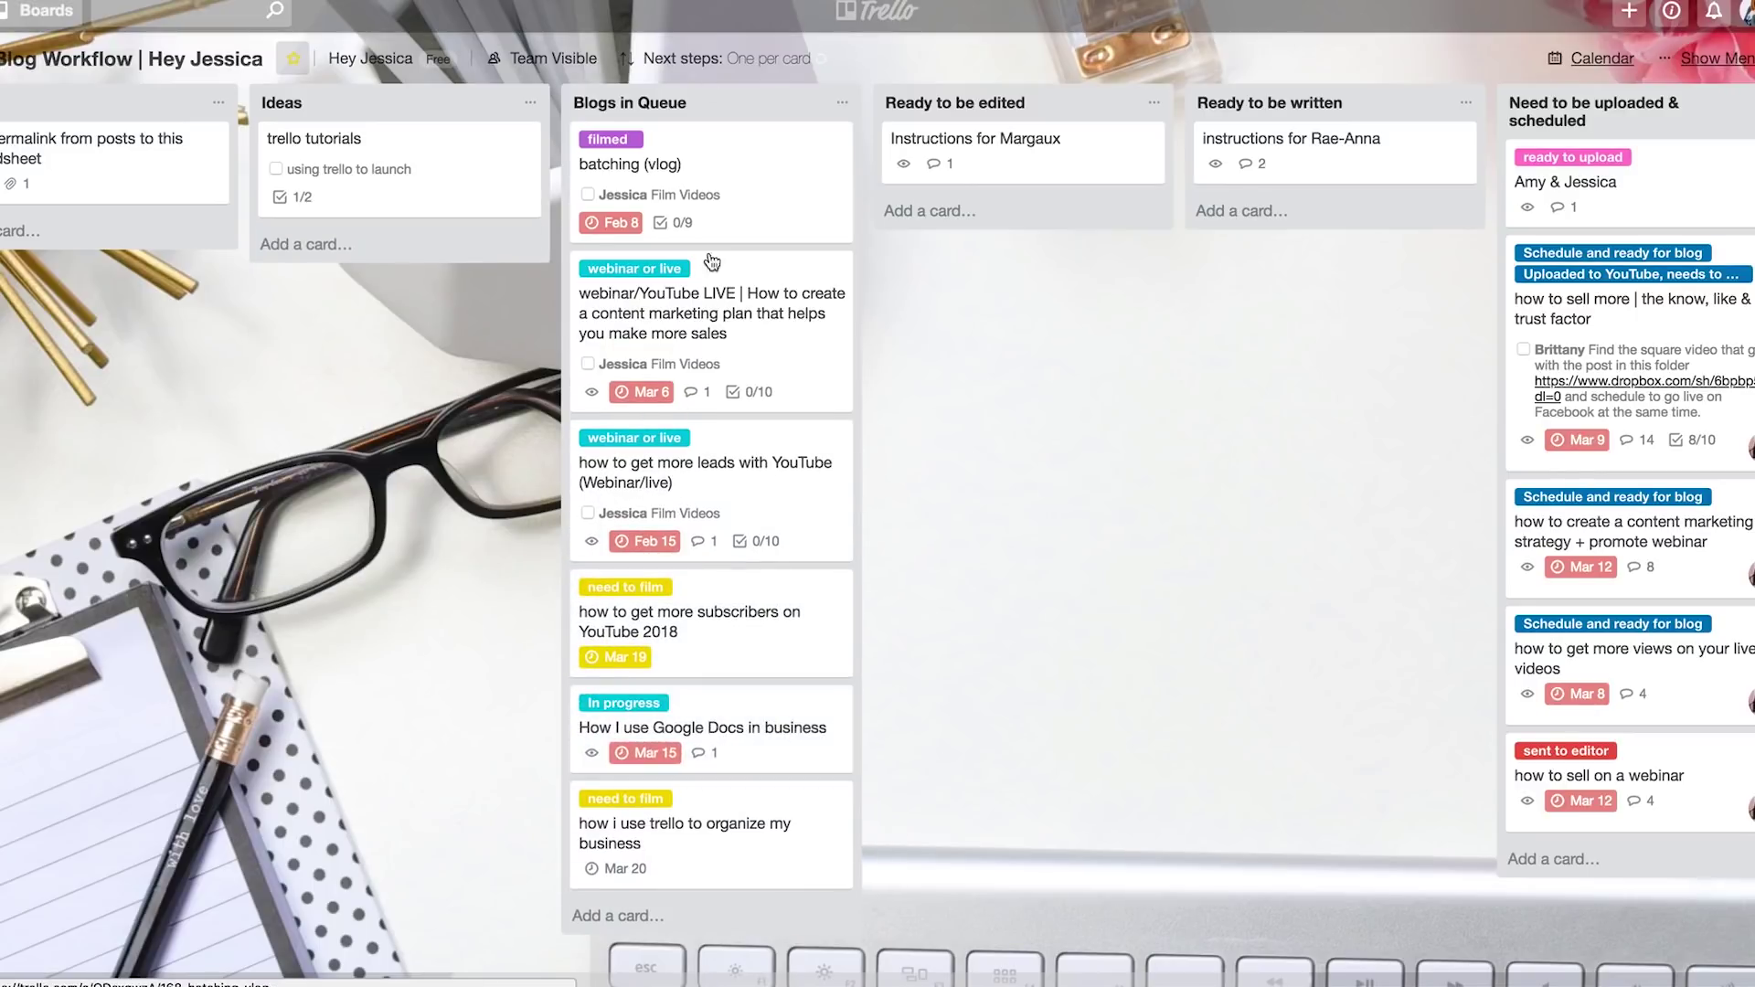
{"action": "scroll", "coordinate": [935, 716], "scroll_direction": "right", "scroll_amount": 3}
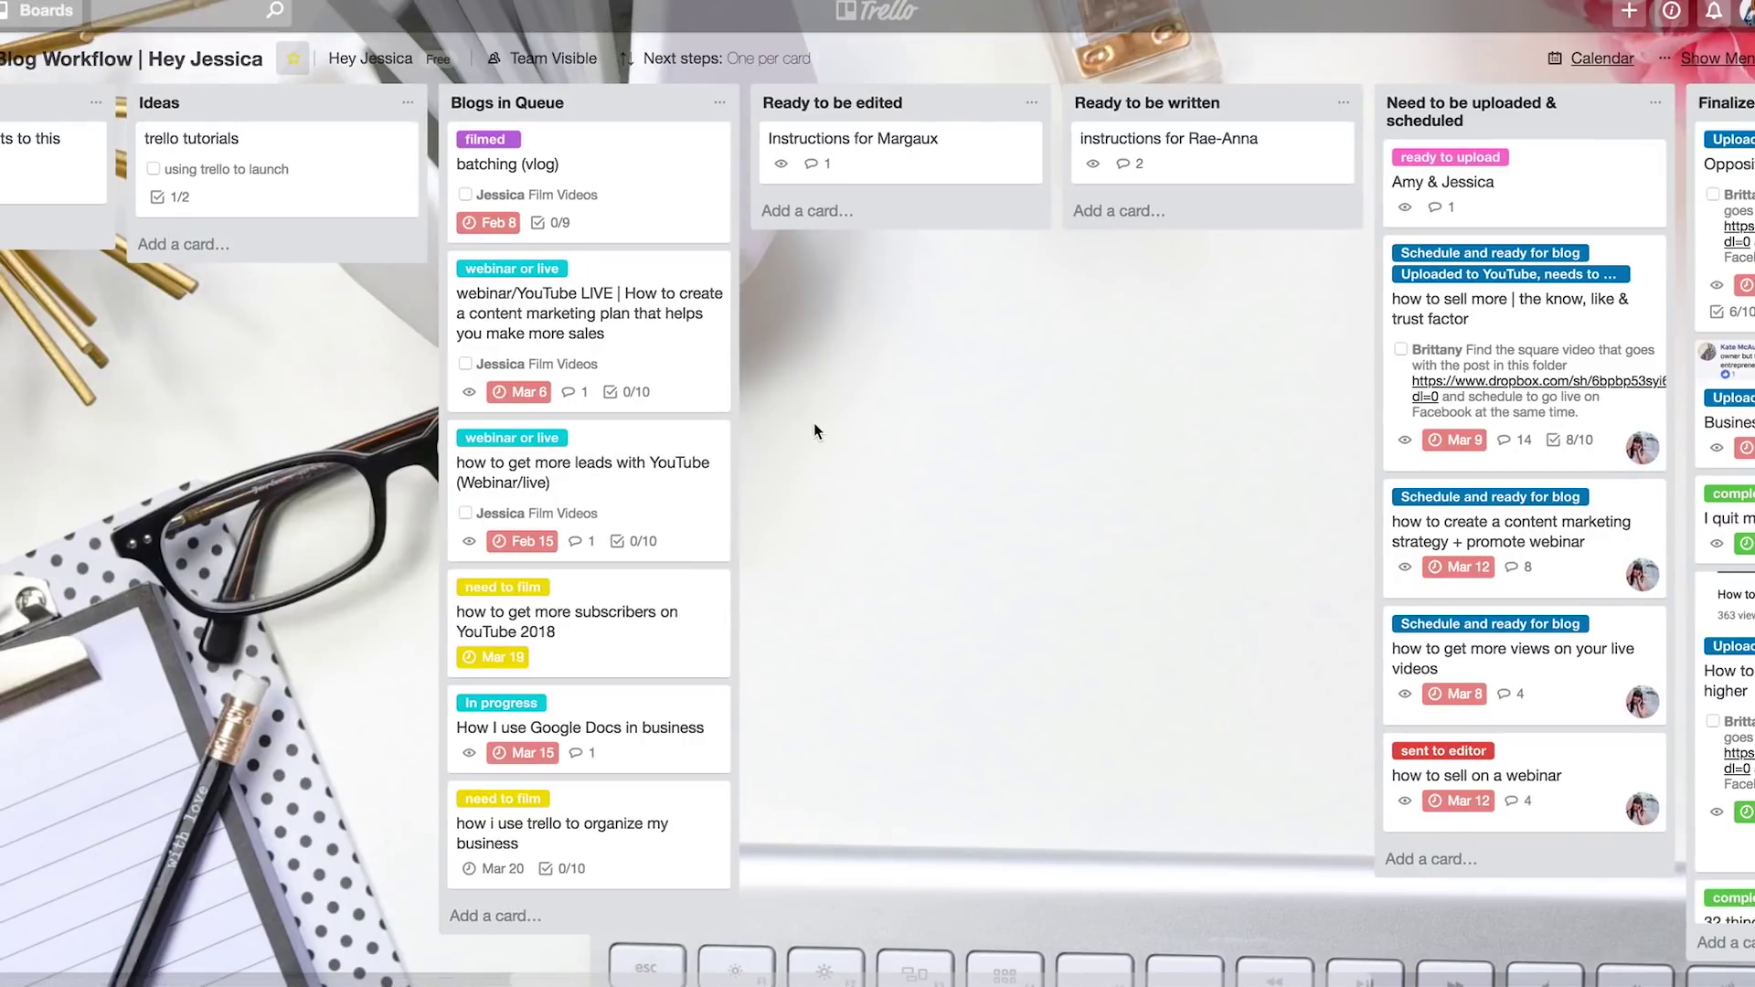
{"action": "scroll", "coordinate": [813, 423], "scroll_direction": "right", "scroll_amount": 4}
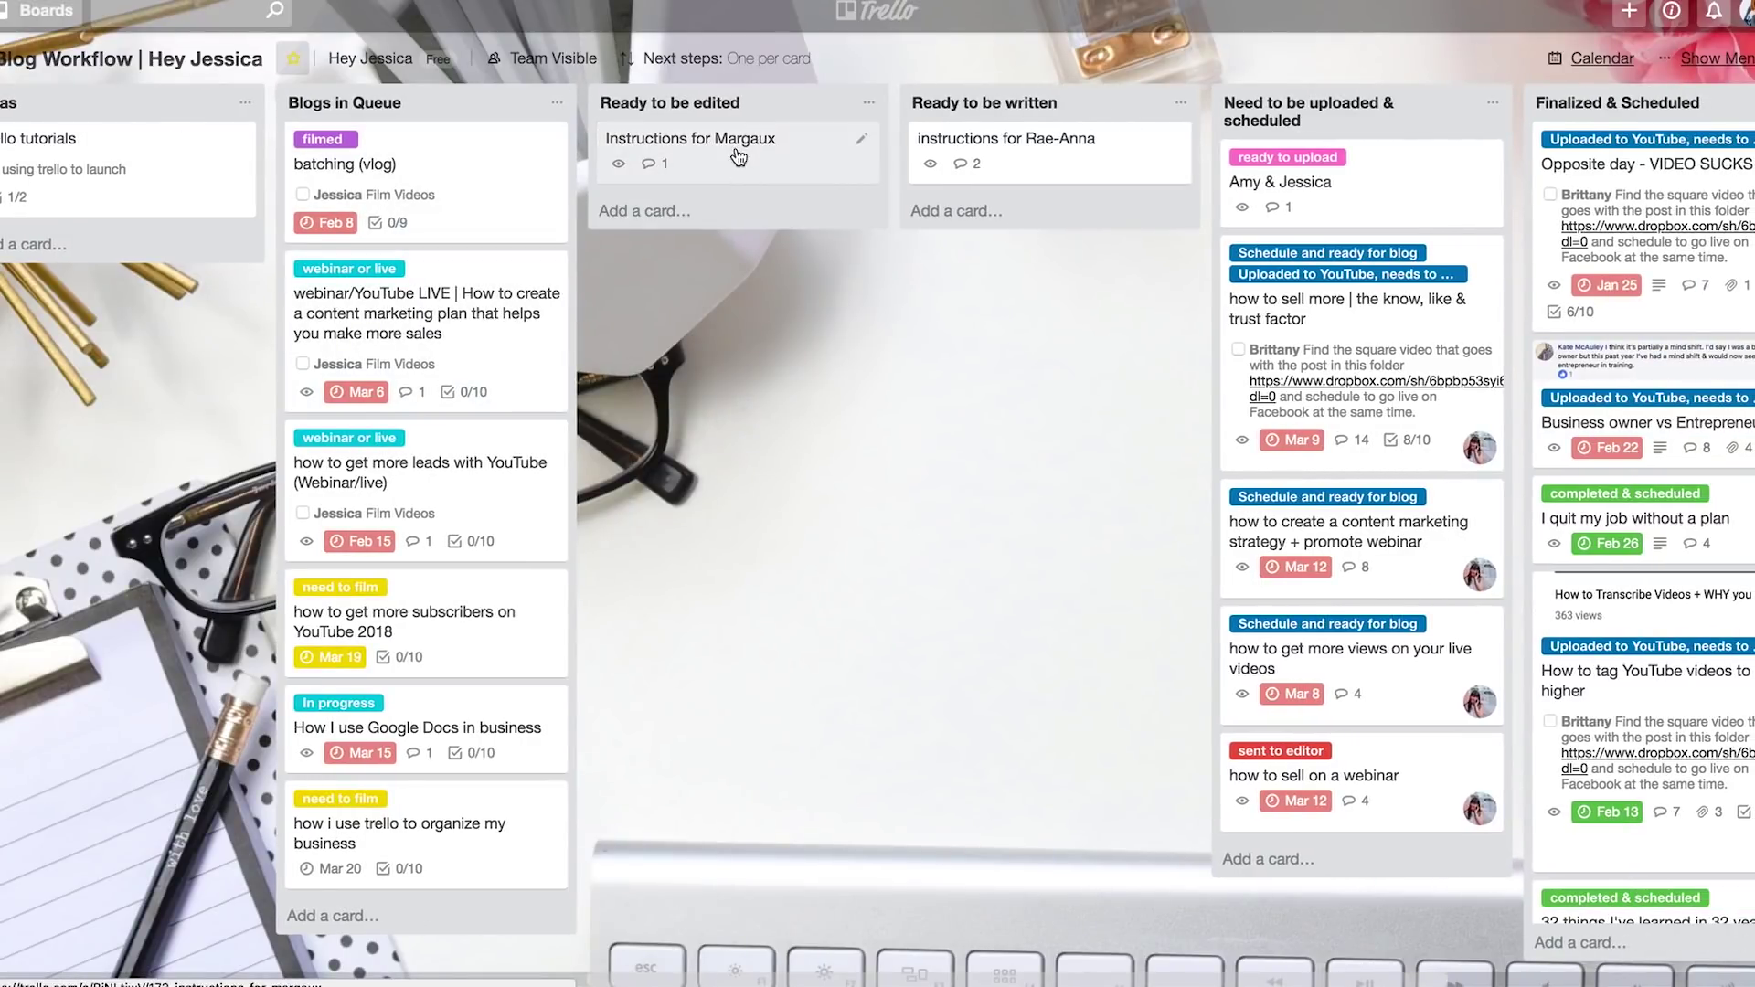
{"action": "scroll", "coordinate": [738, 157], "scroll_direction": "right", "scroll_amount": 4}
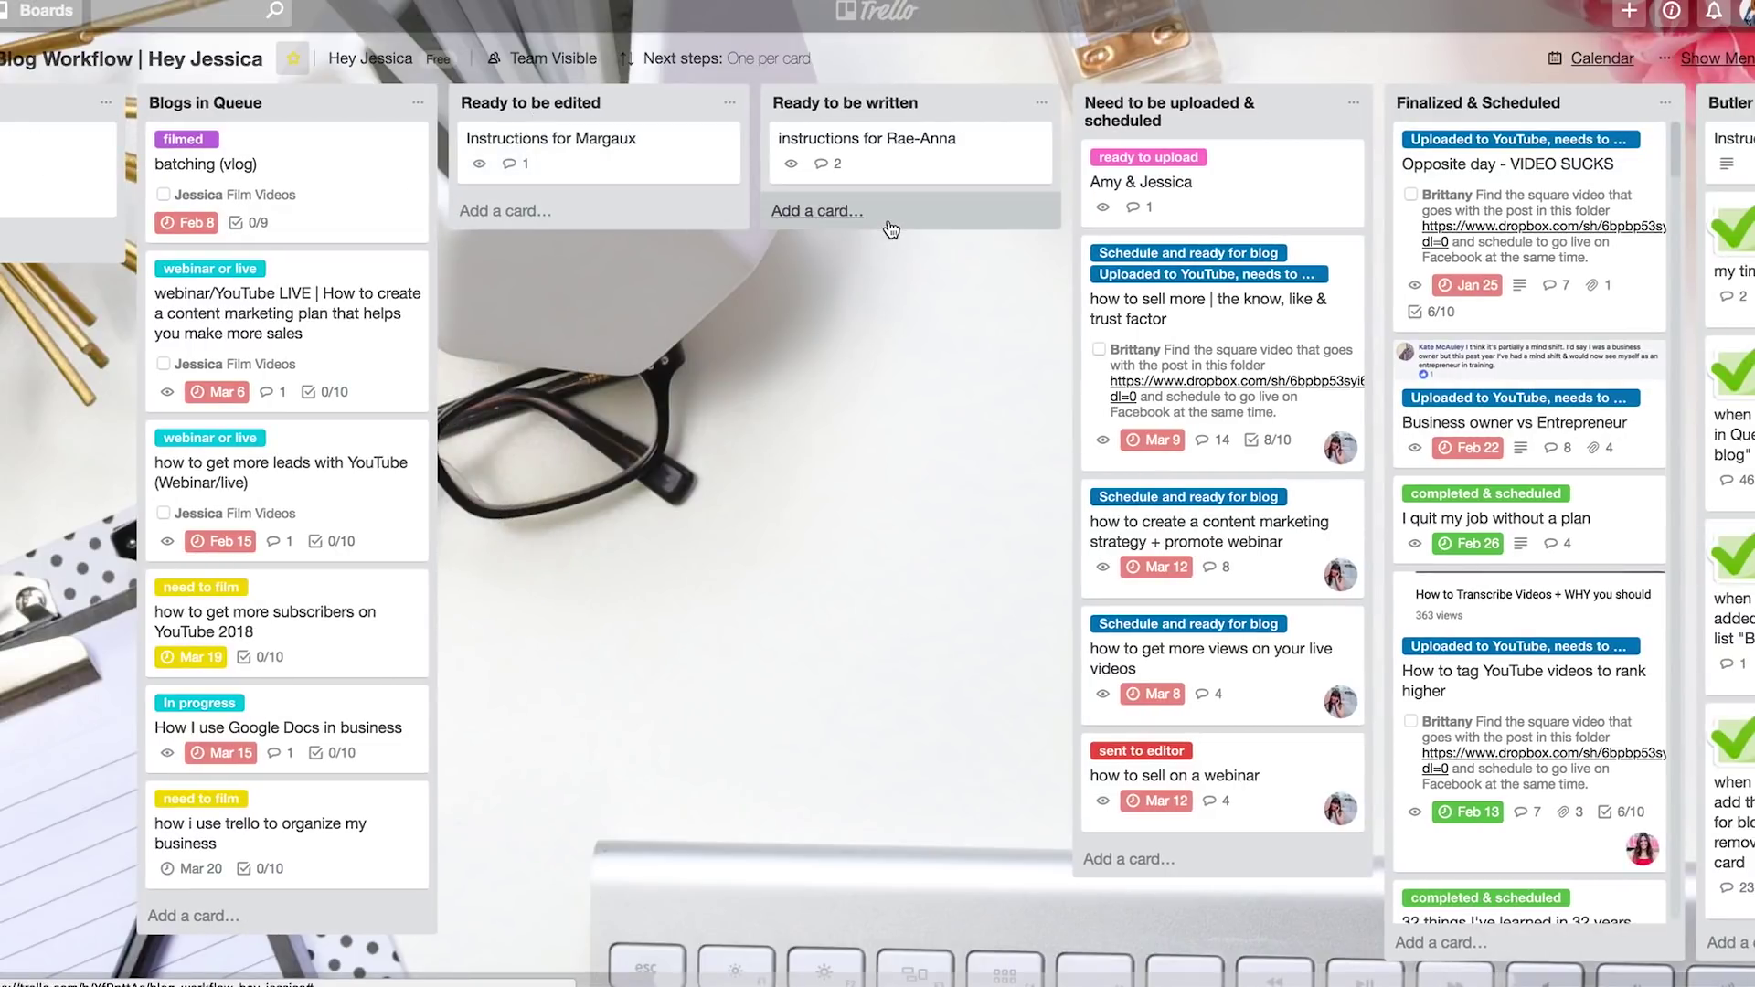
{"action": "scroll", "coordinate": [891, 229], "scroll_direction": "right", "scroll_amount": 5}
{"action": "scroll", "coordinate": [695, 219], "scroll_direction": "right", "scroll_amount": 2}
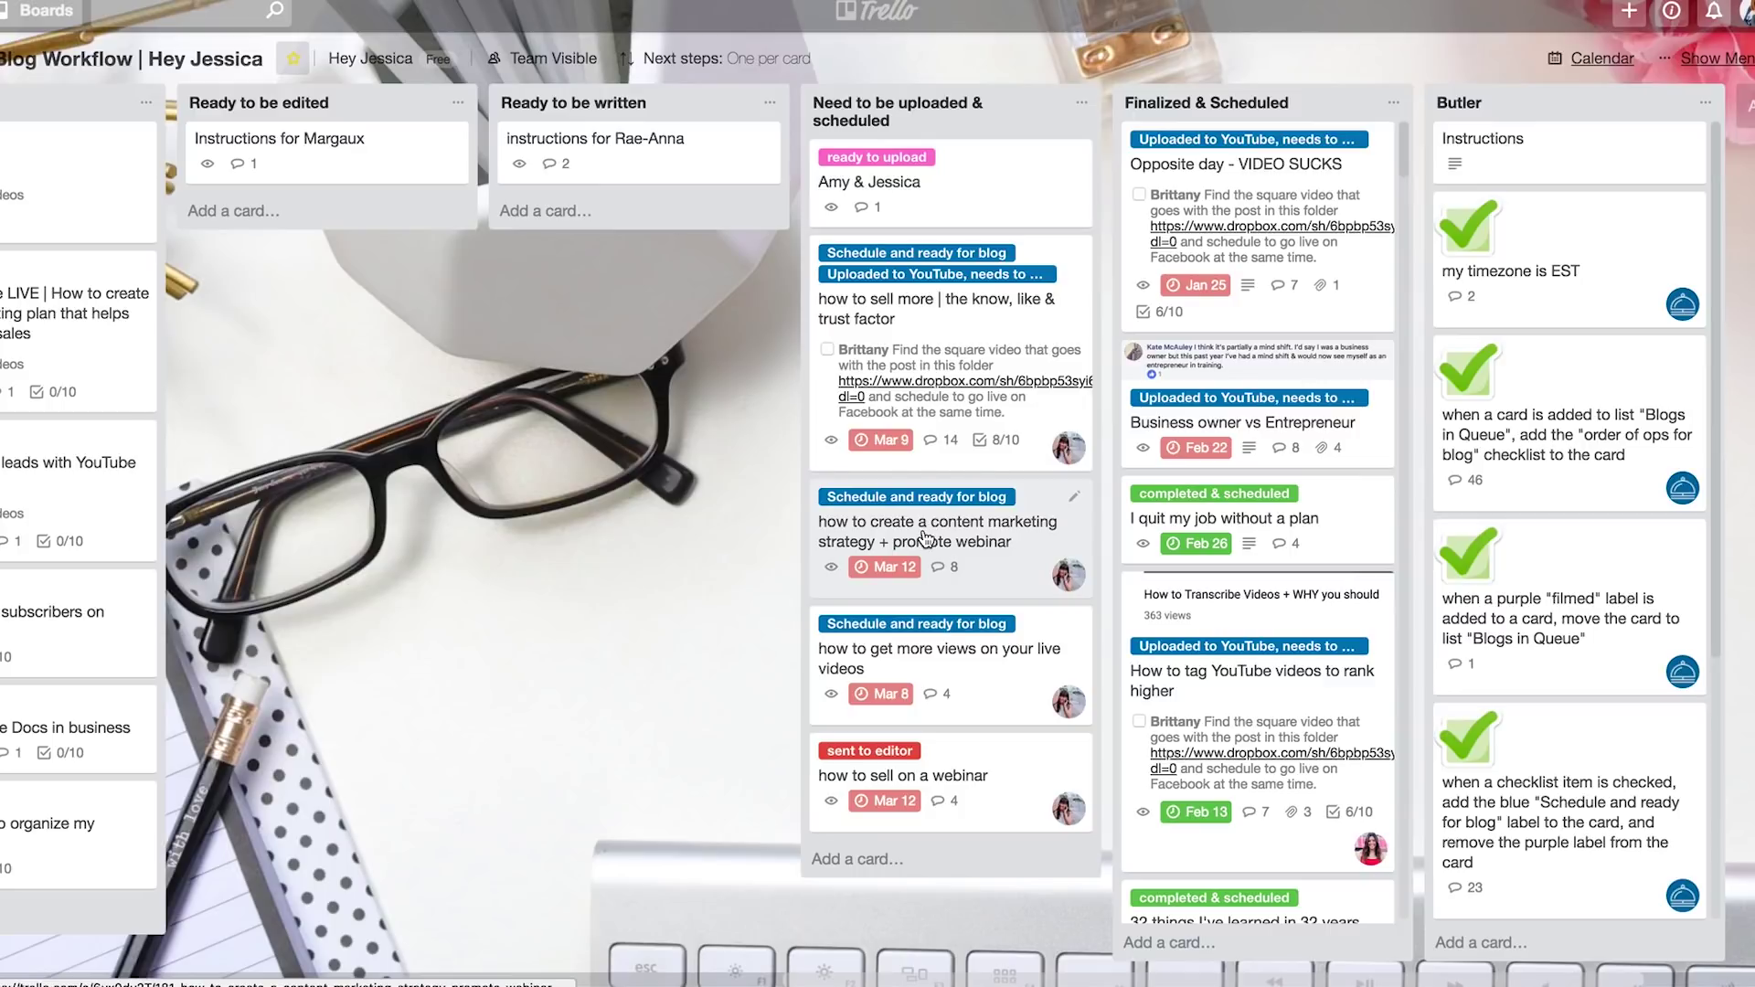
{"action": "scroll", "coordinate": [925, 537], "scroll_direction": "right", "scroll_amount": 3}
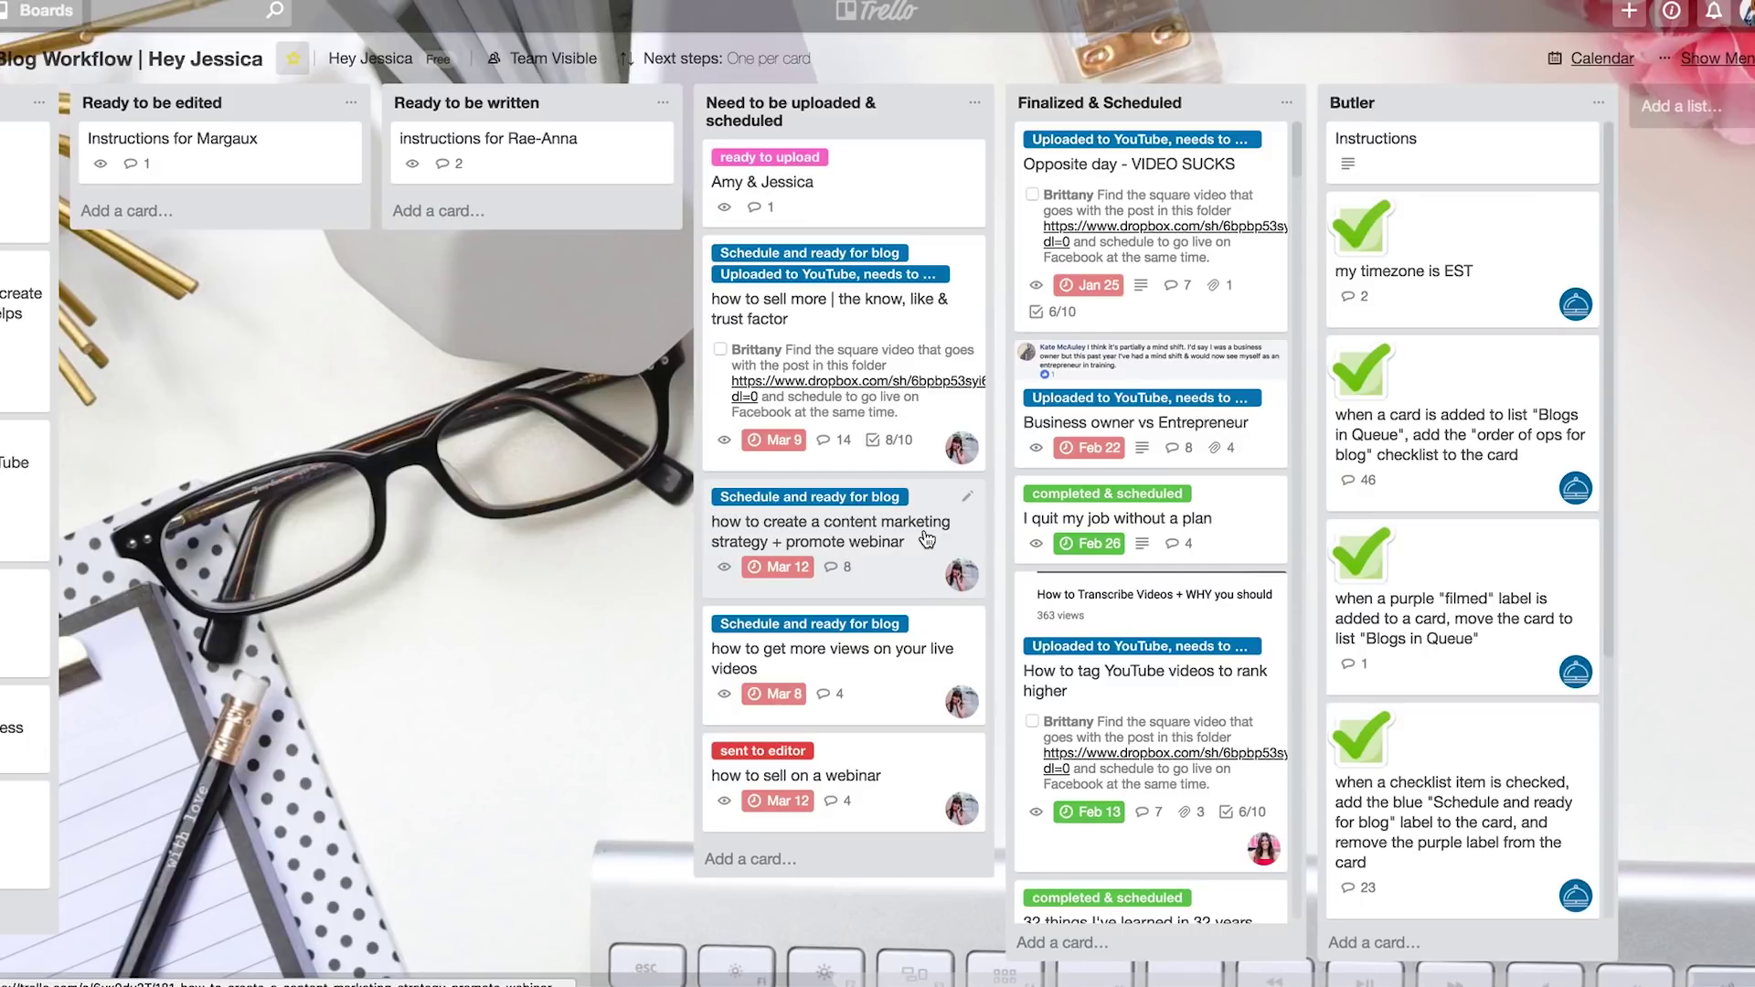
{"action": "scroll", "coordinate": [925, 535], "scroll_direction": "right", "scroll_amount": 1}
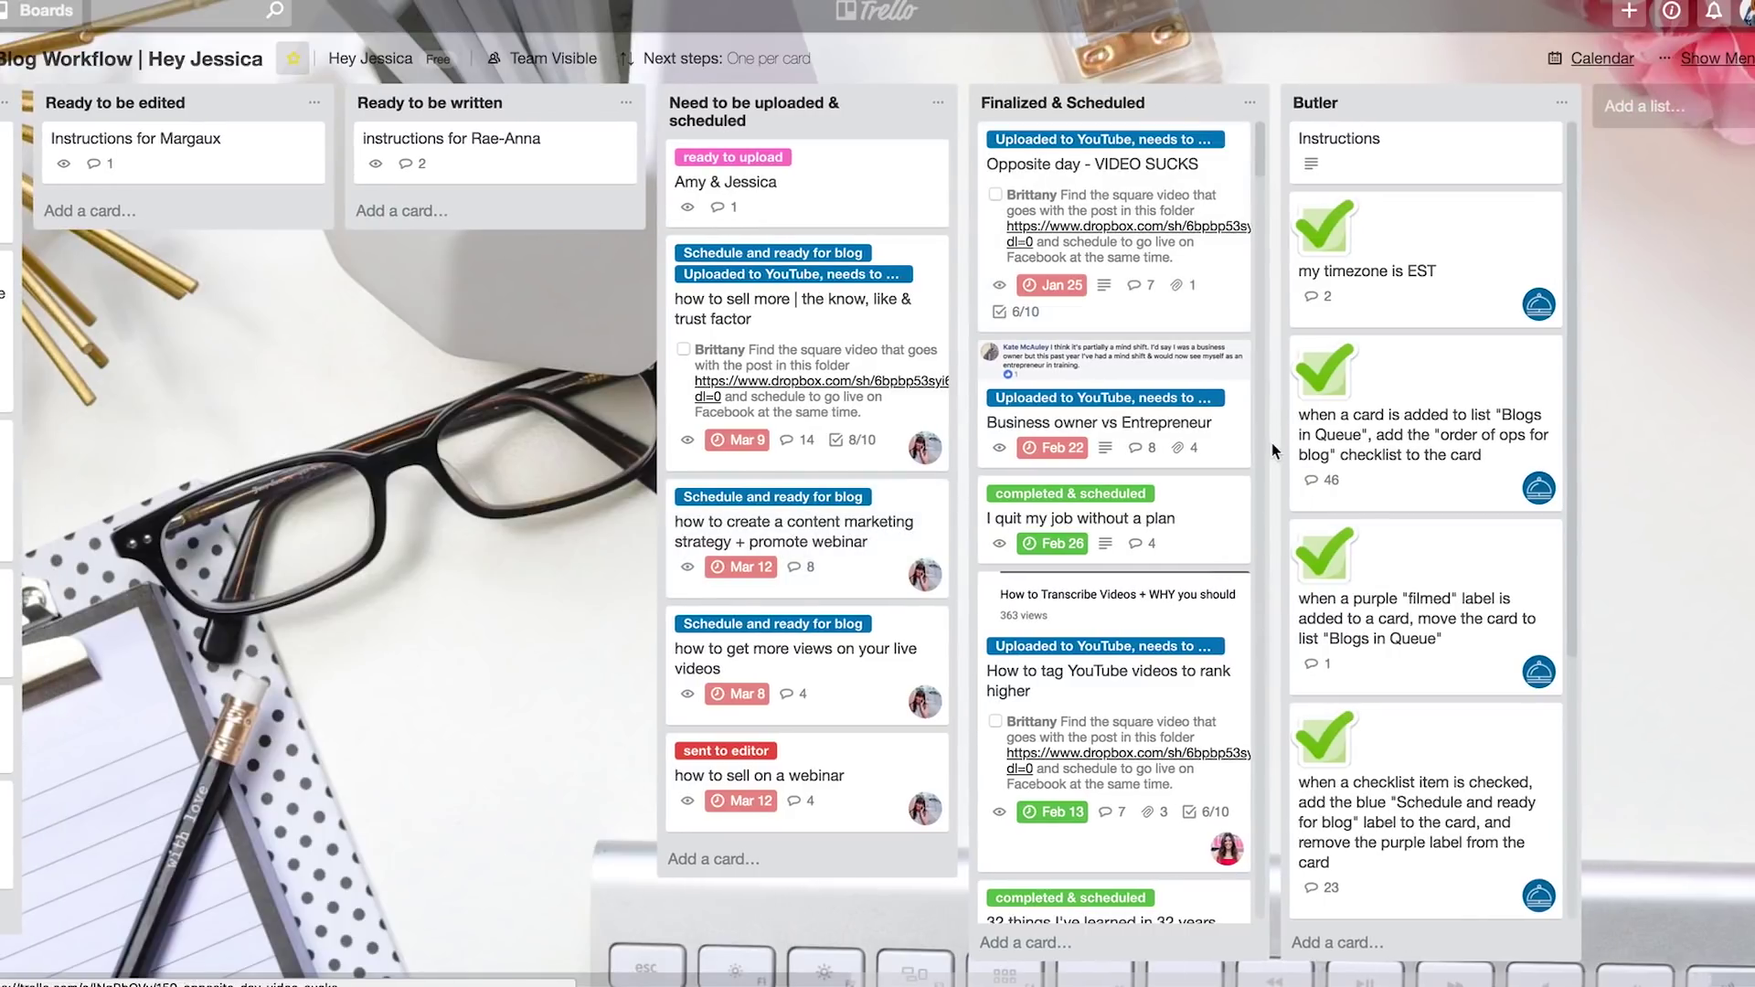
{"action": "scroll", "coordinate": [1193, 484], "scroll_direction": "down", "scroll_amount": 10}
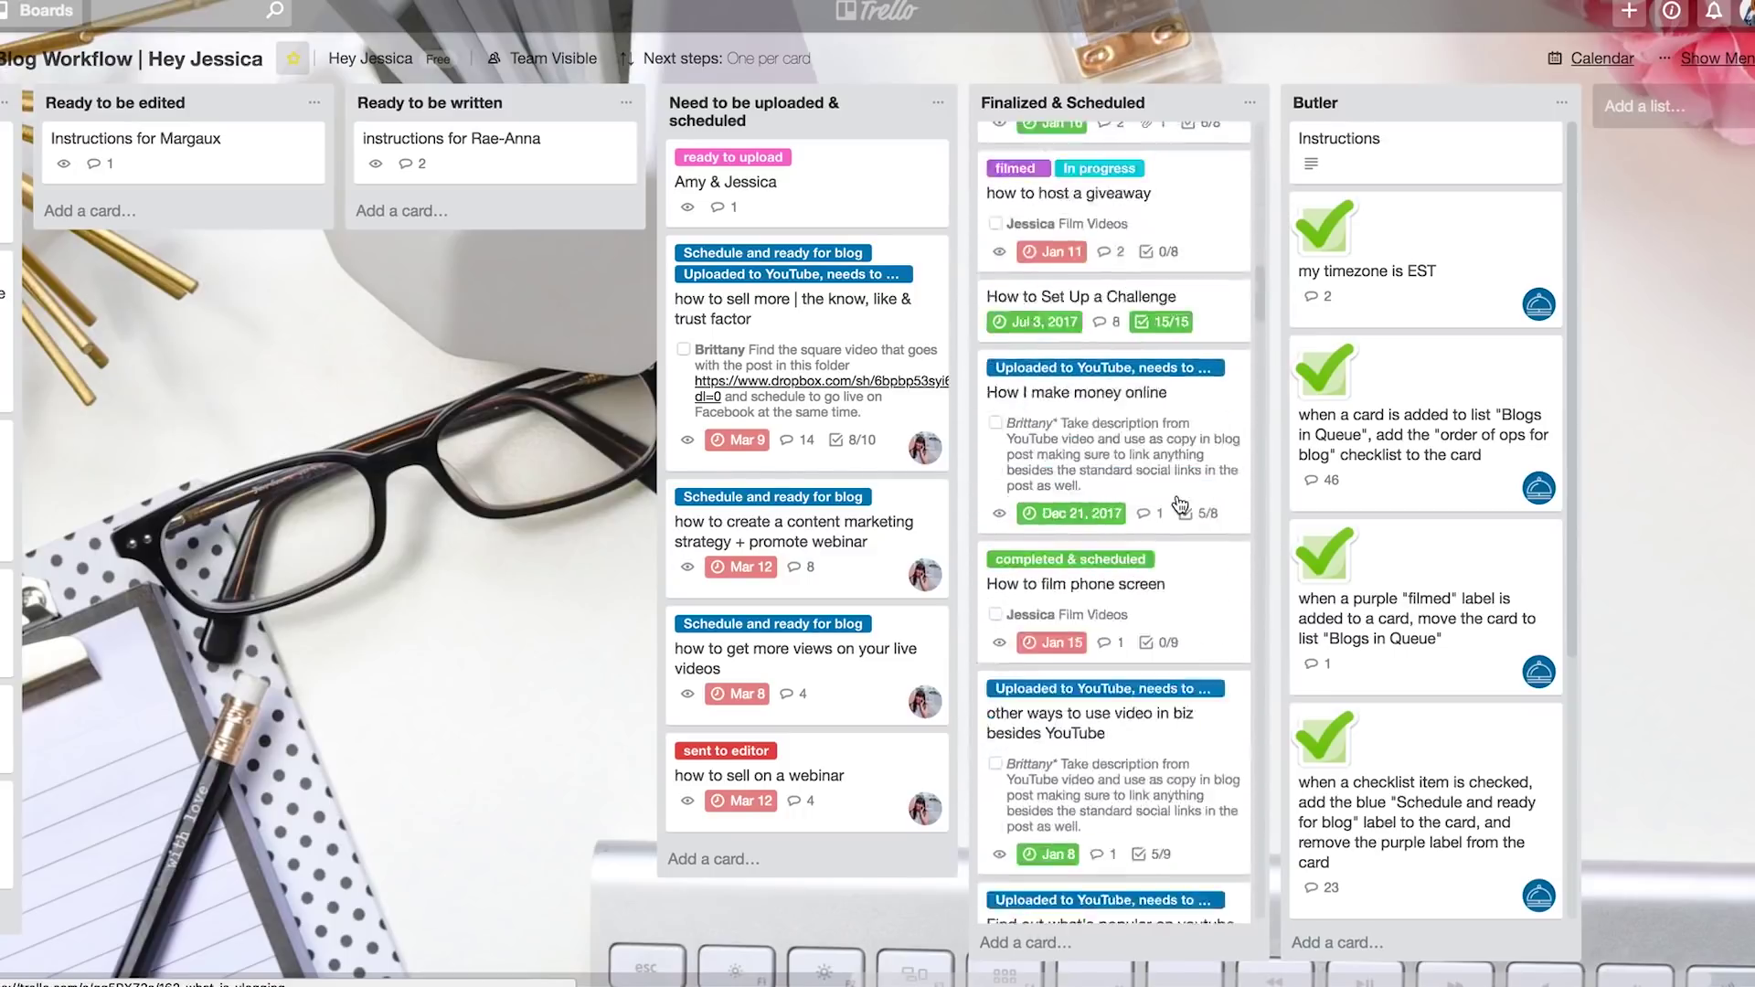
{"action": "scroll", "coordinate": [1179, 504], "scroll_direction": "down", "scroll_amount": 20}
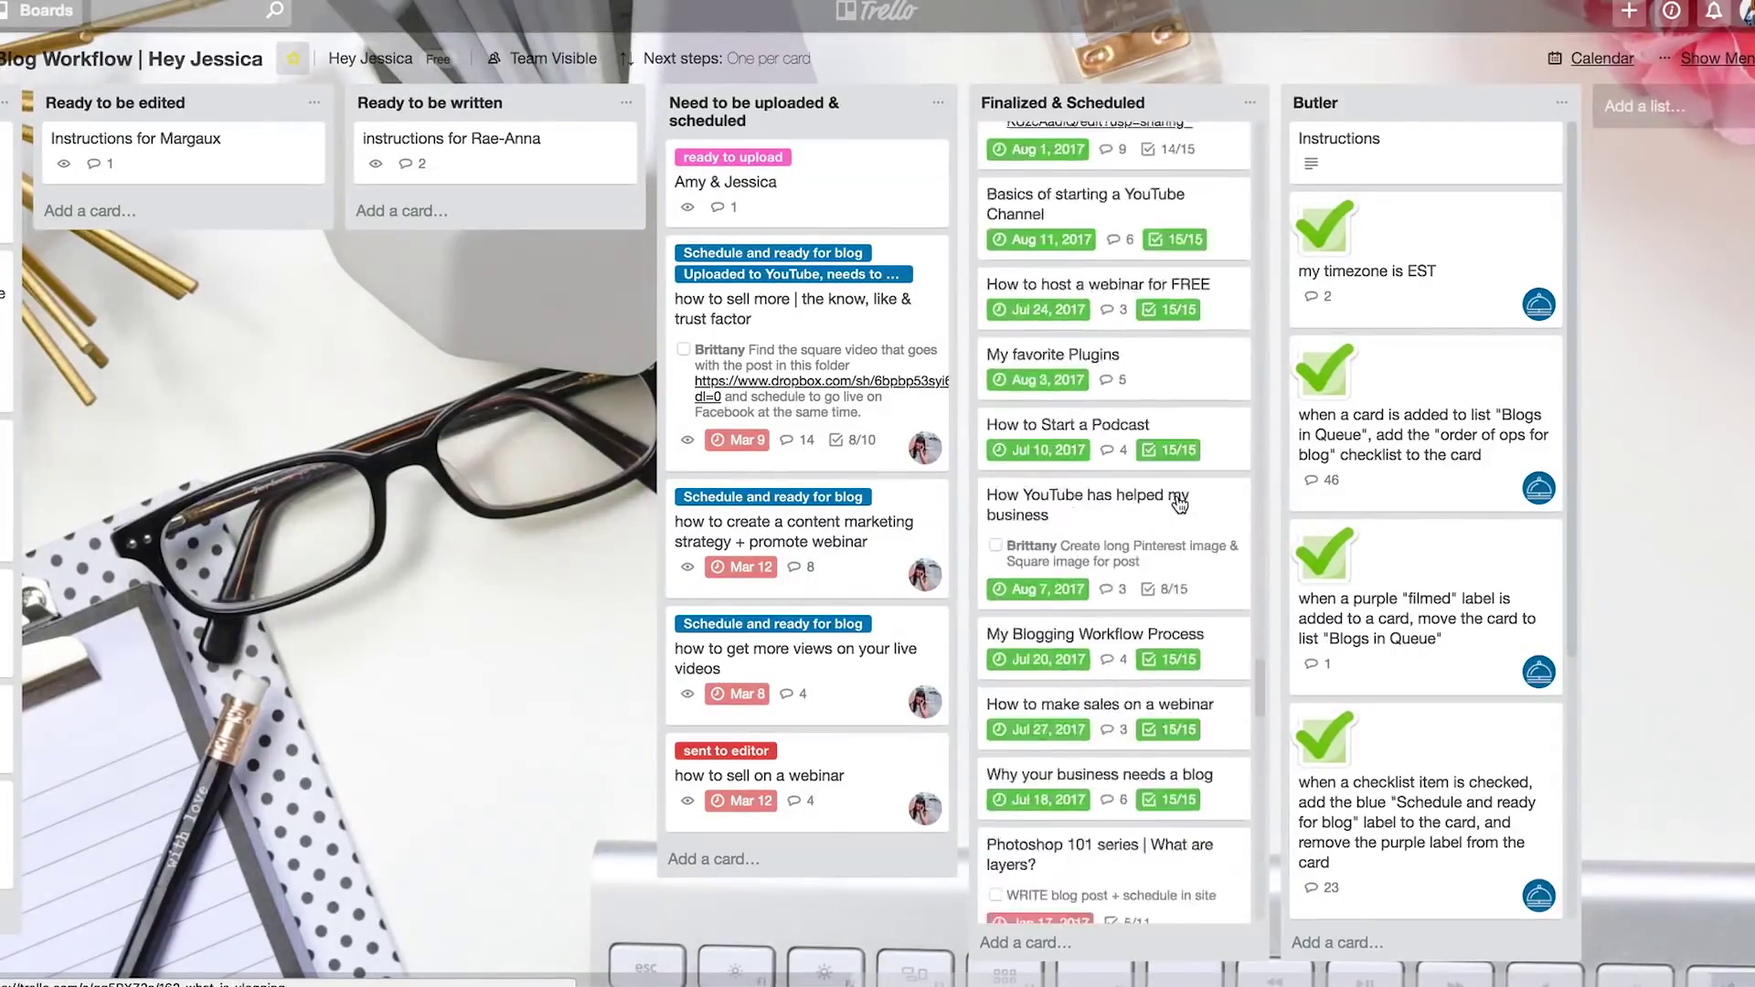
{"action": "scroll", "coordinate": [1179, 505], "scroll_direction": "down", "scroll_amount": 15}
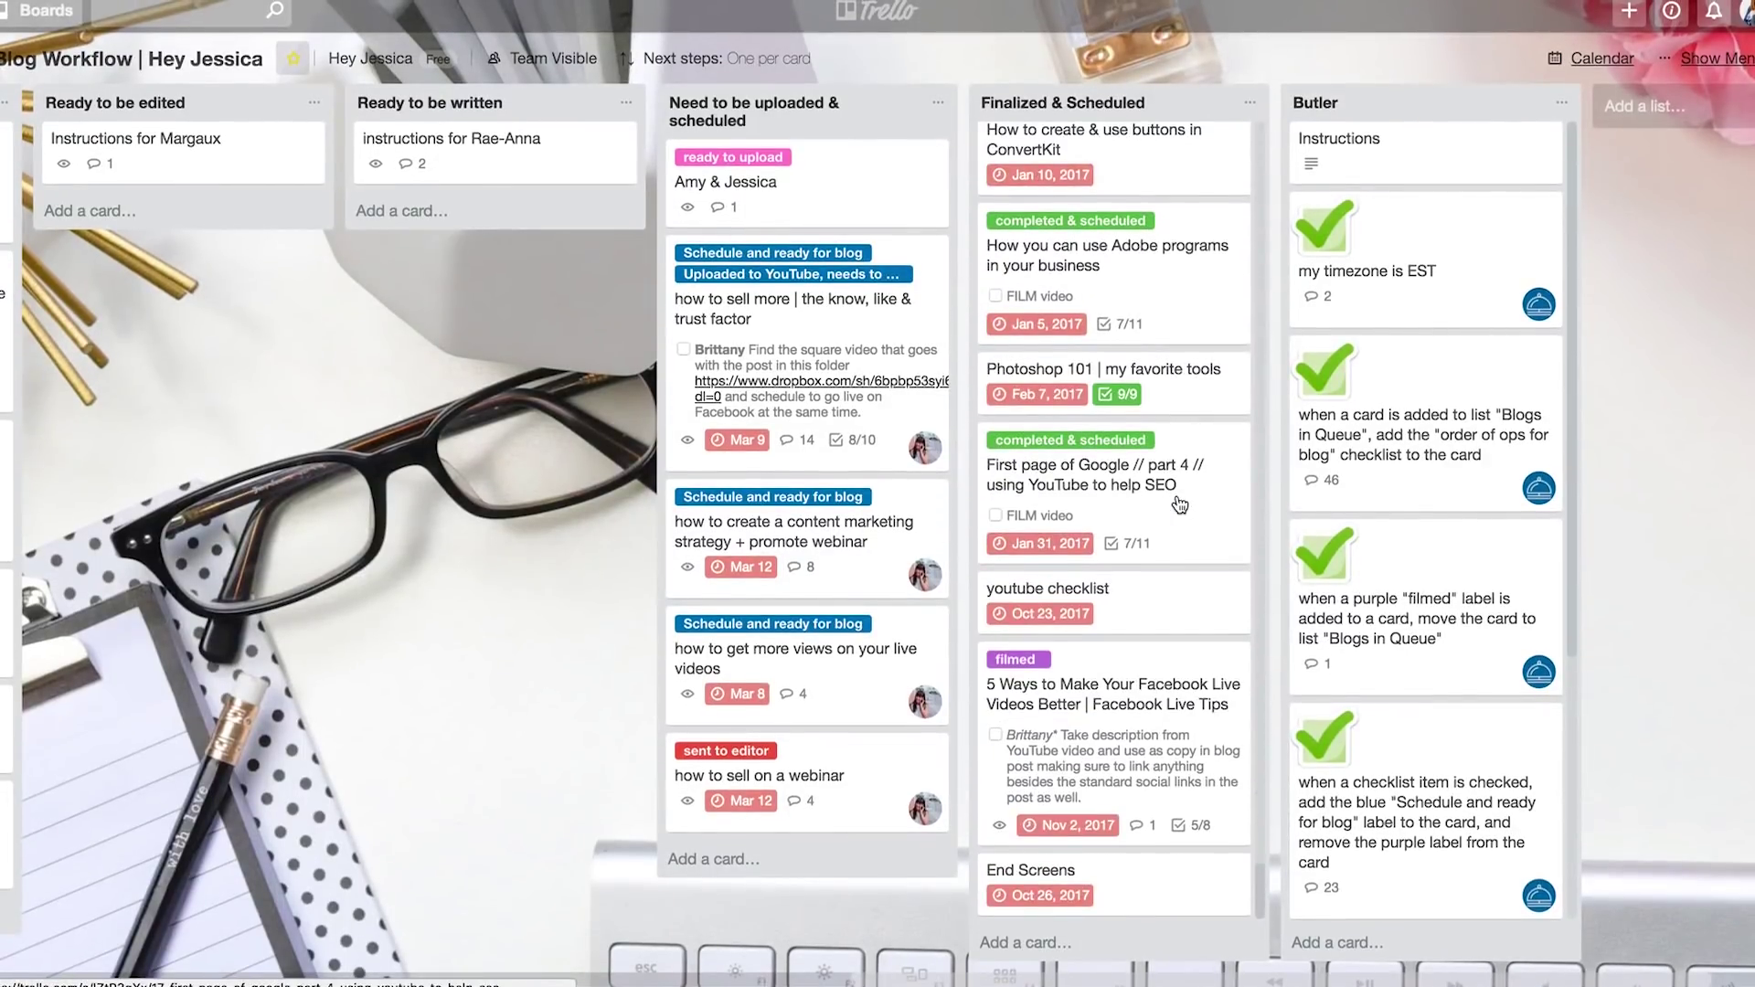
{"action": "scroll", "coordinate": [1179, 505], "scroll_direction": "up", "scroll_amount": 20}
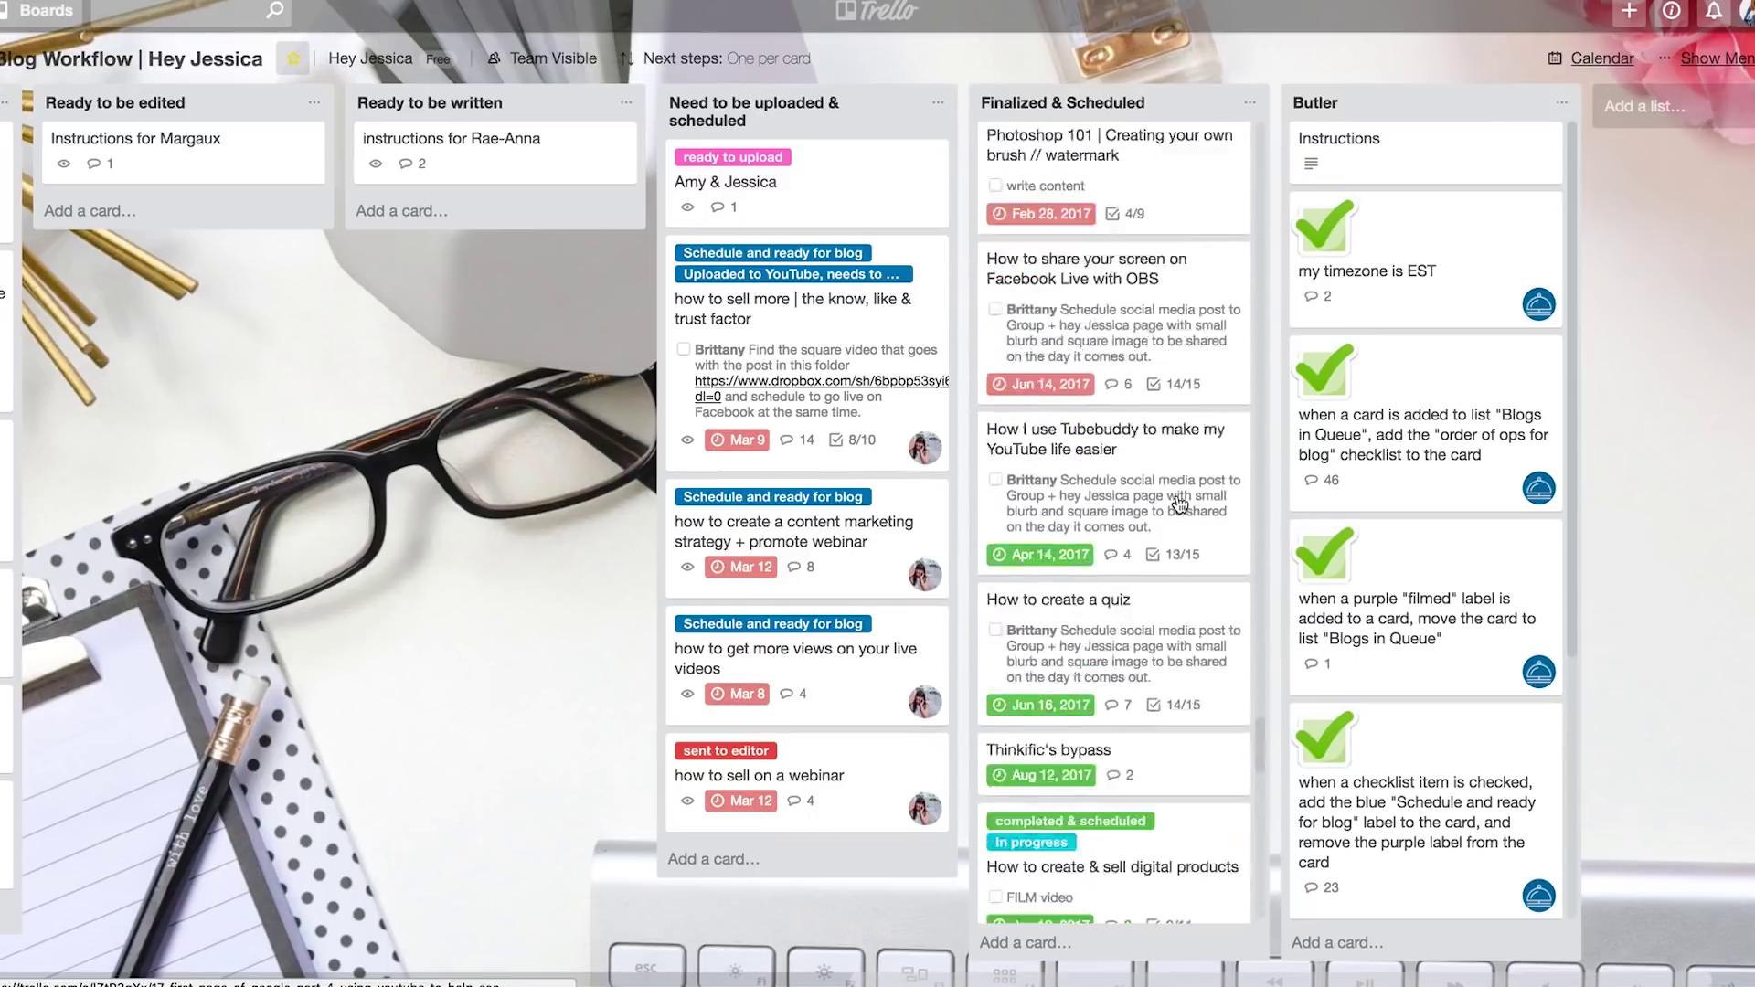
{"action": "scroll", "coordinate": [1179, 505], "scroll_direction": "down", "scroll_amount": 15}
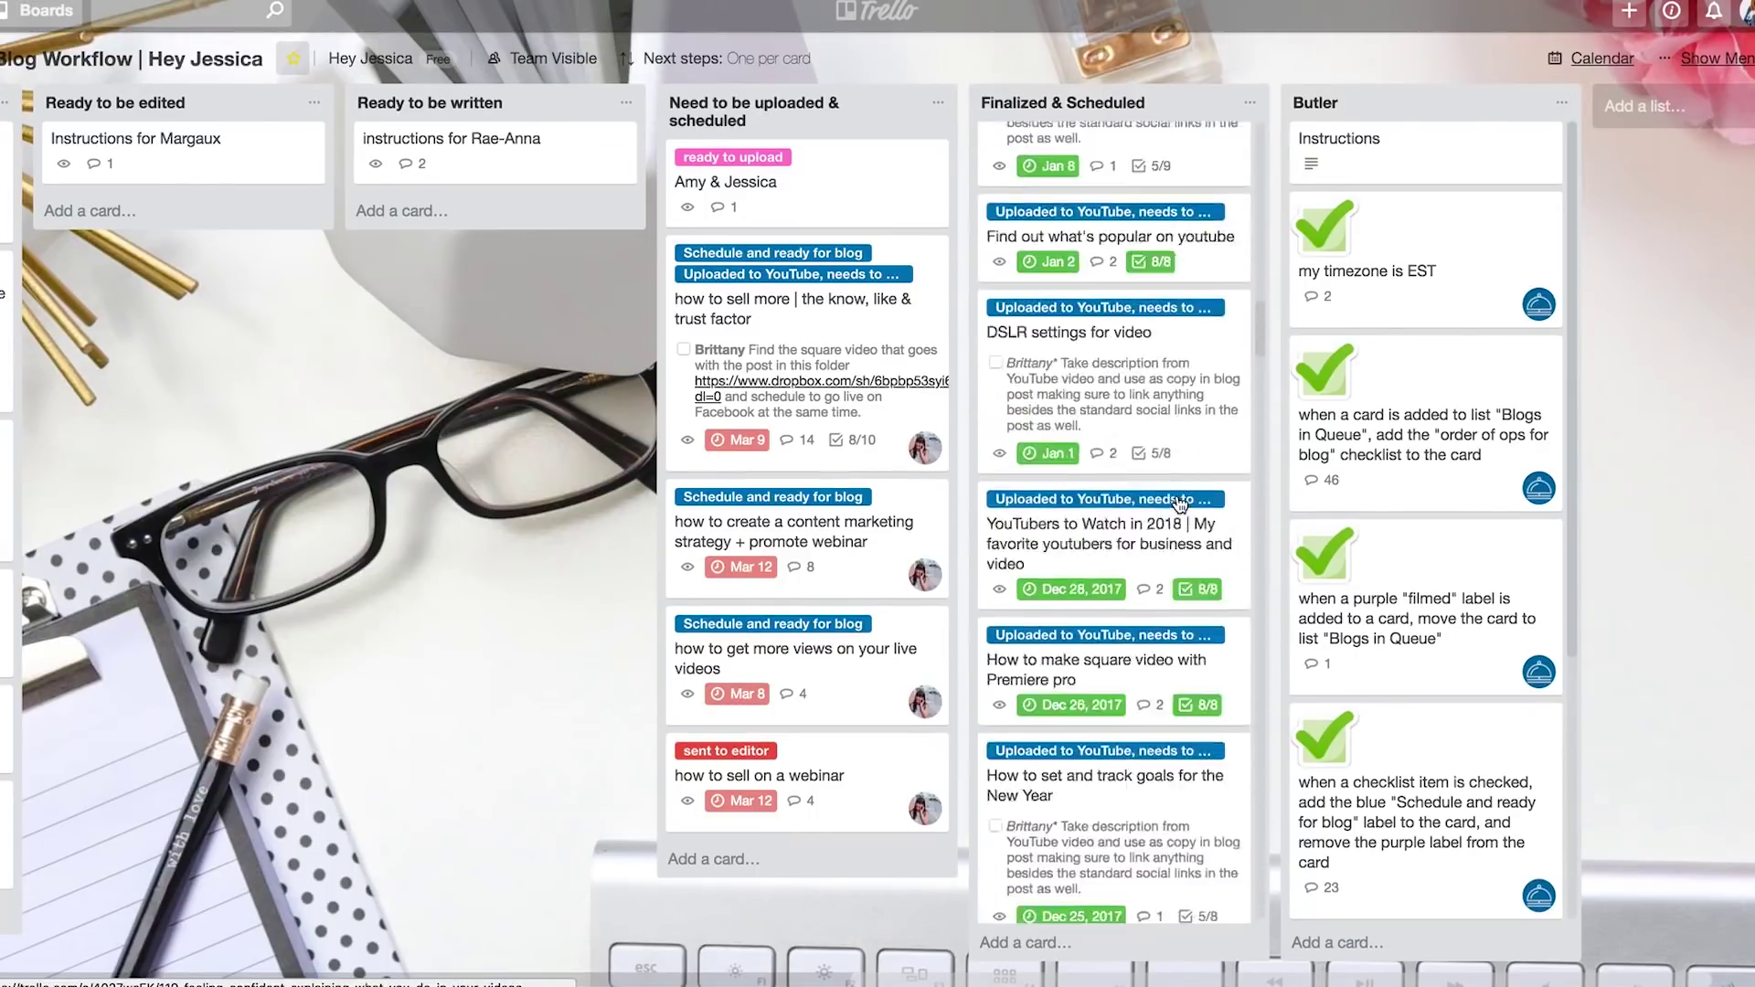
{"action": "left_click", "coordinate": [1179, 502]}
{"action": "left_click", "coordinate": [1272, 68]}
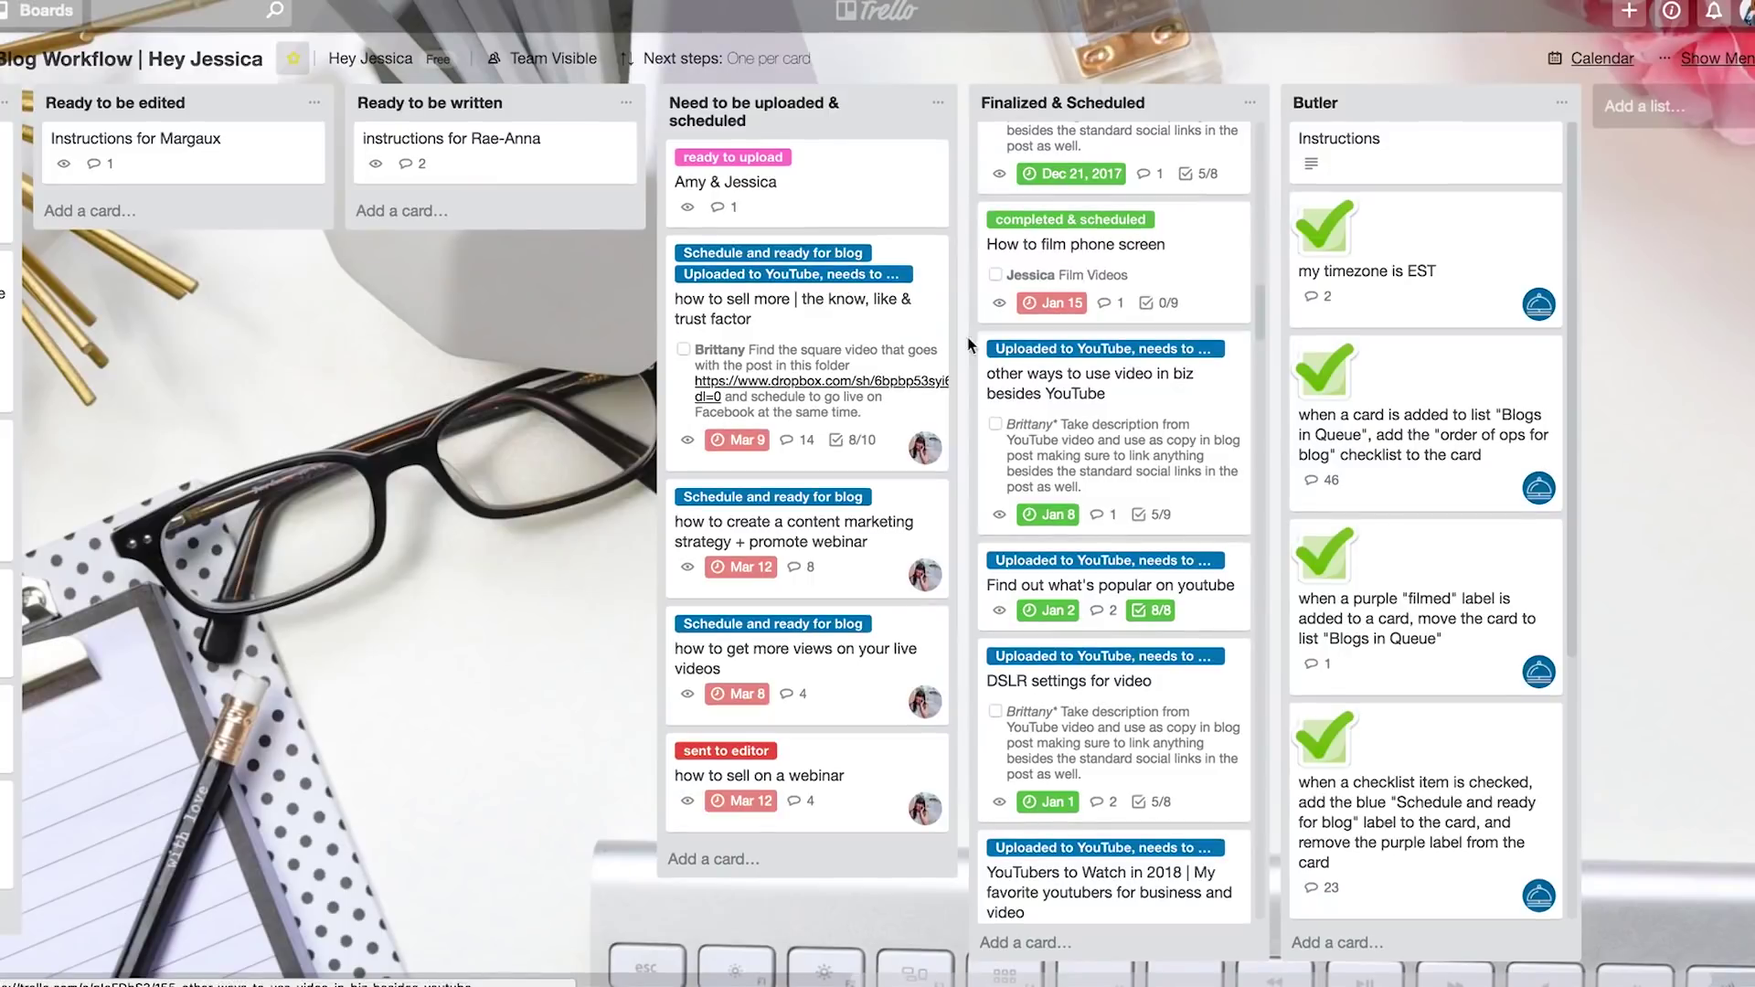
{"action": "scroll", "coordinate": [1033, 340], "scroll_direction": "left", "scroll_amount": 5}
{"action": "scroll", "coordinate": [1033, 338], "scroll_direction": "left", "scroll_amount": 15}
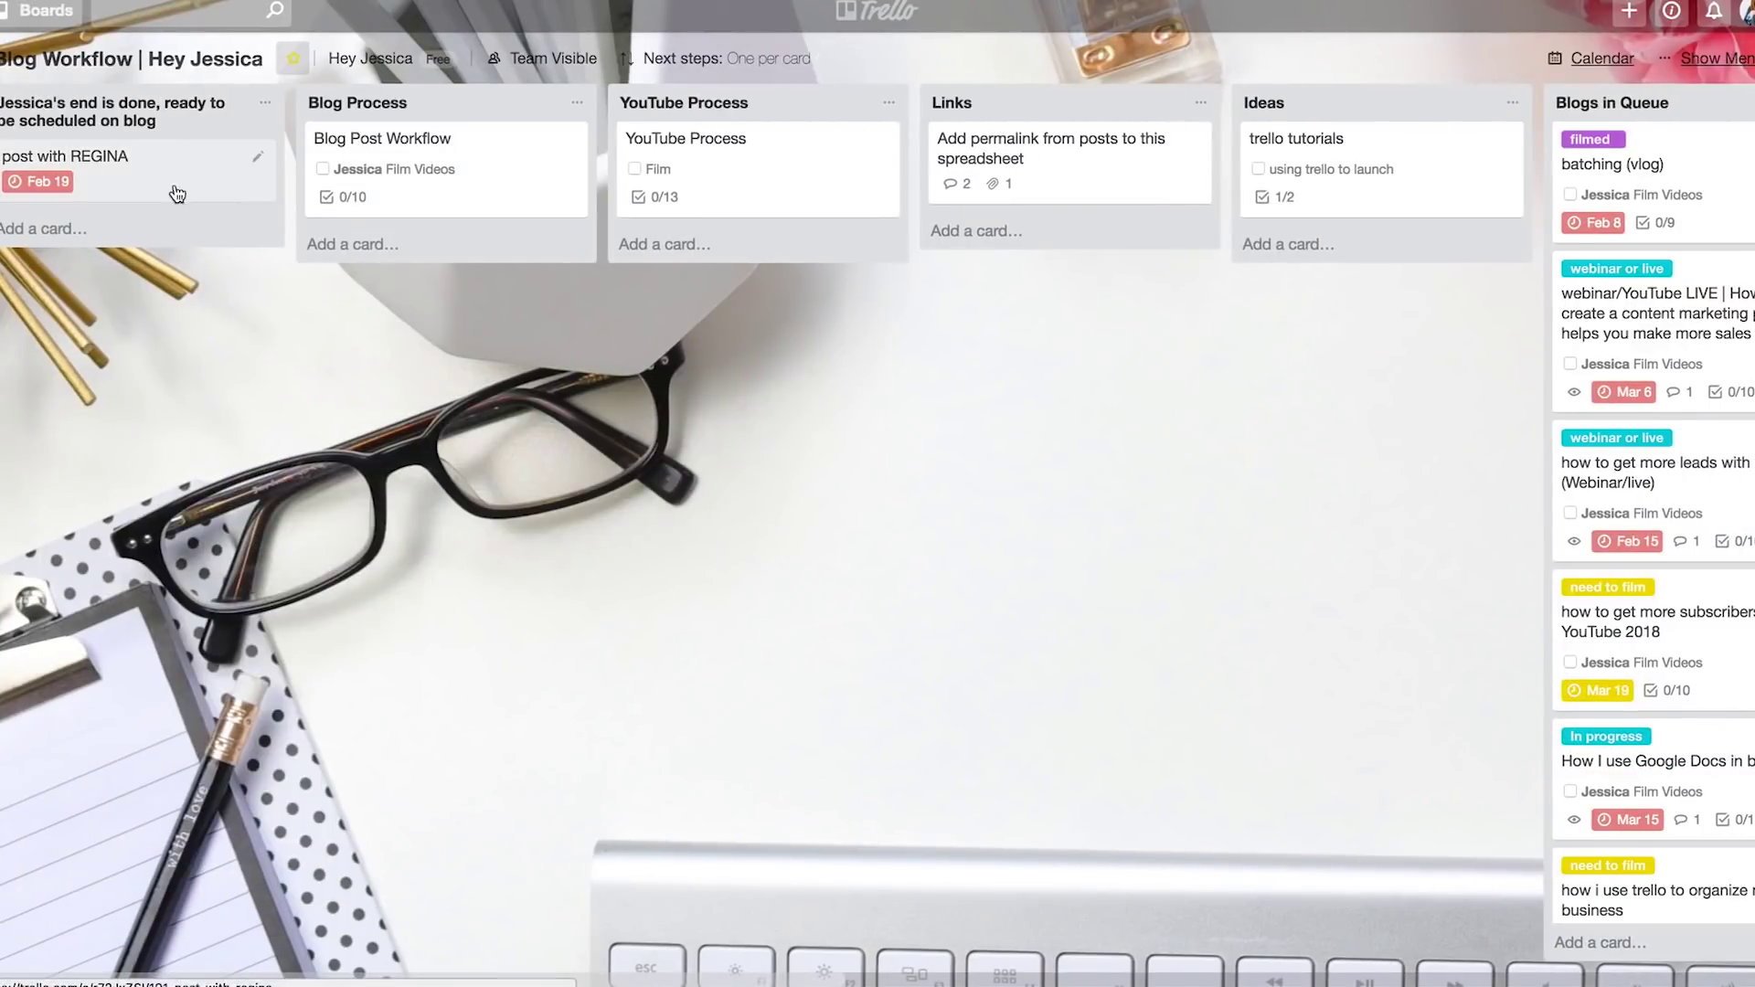
Show the Blog Workflow board as its March 2018 calendar, then open and dismiss the boards list.
{"action": "left_click", "coordinate": [1591, 57]}
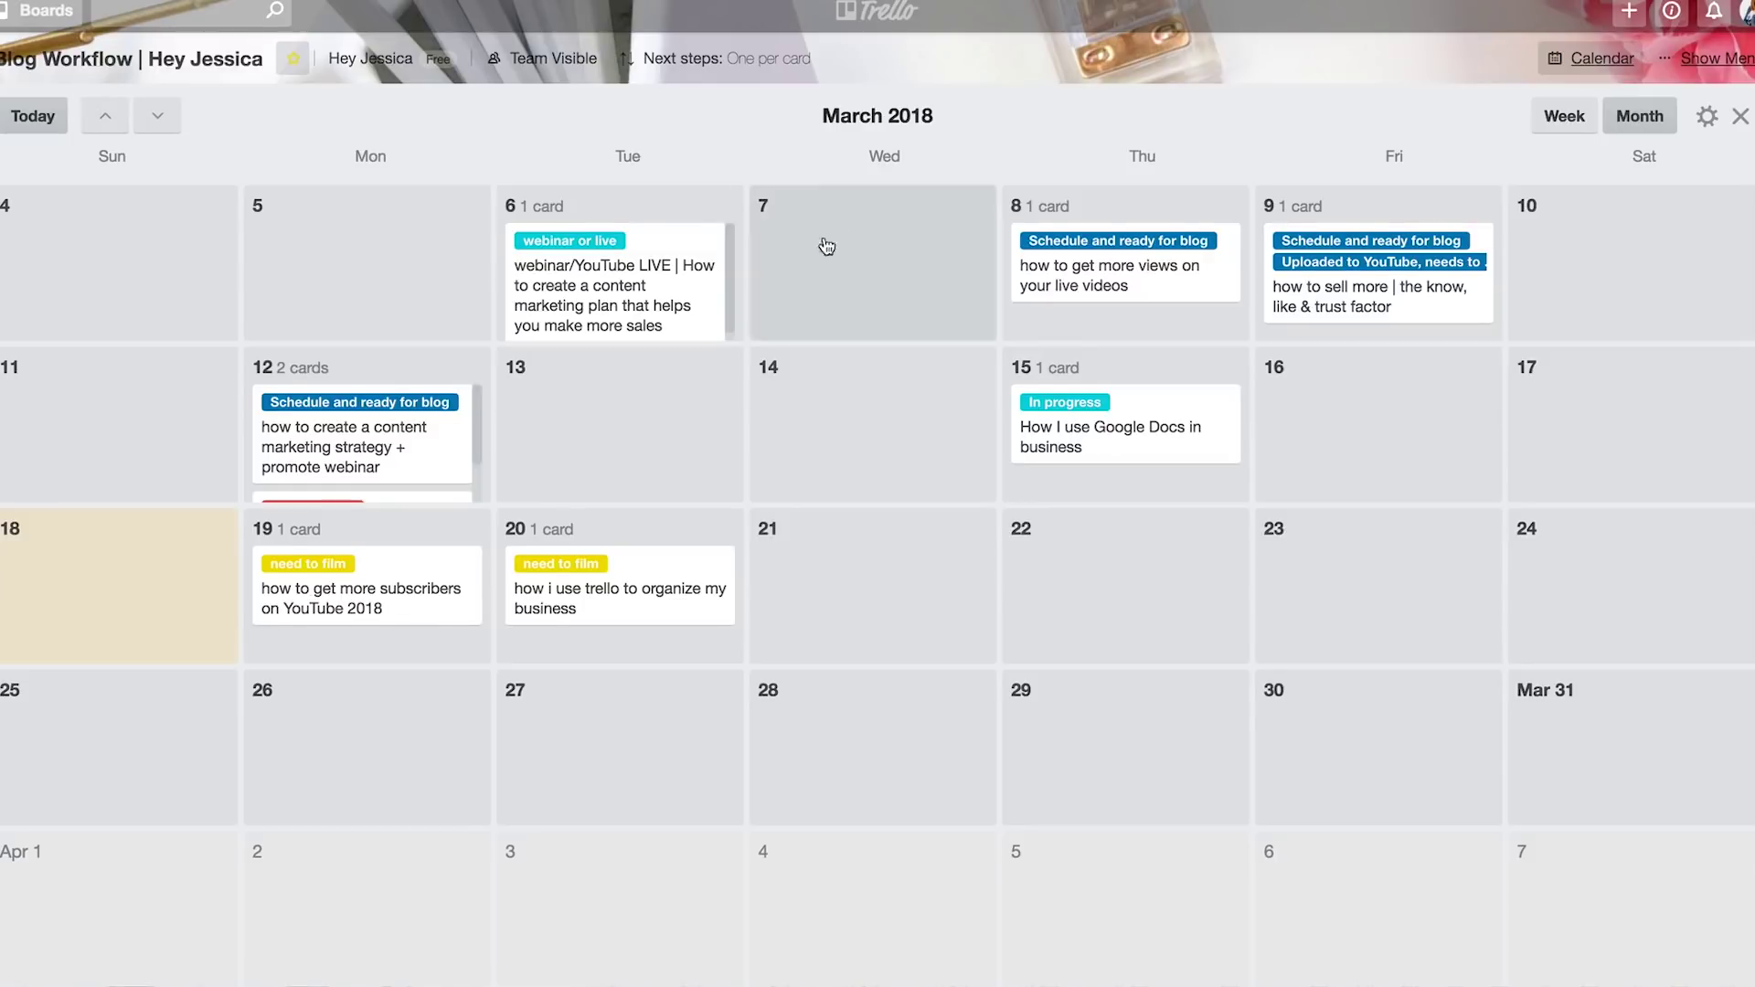
{"action": "scroll", "coordinate": [850, 457], "scroll_direction": "up", "scroll_amount": 2}
{"action": "scroll", "coordinate": [603, 412], "scroll_direction": "up", "scroll_amount": 3}
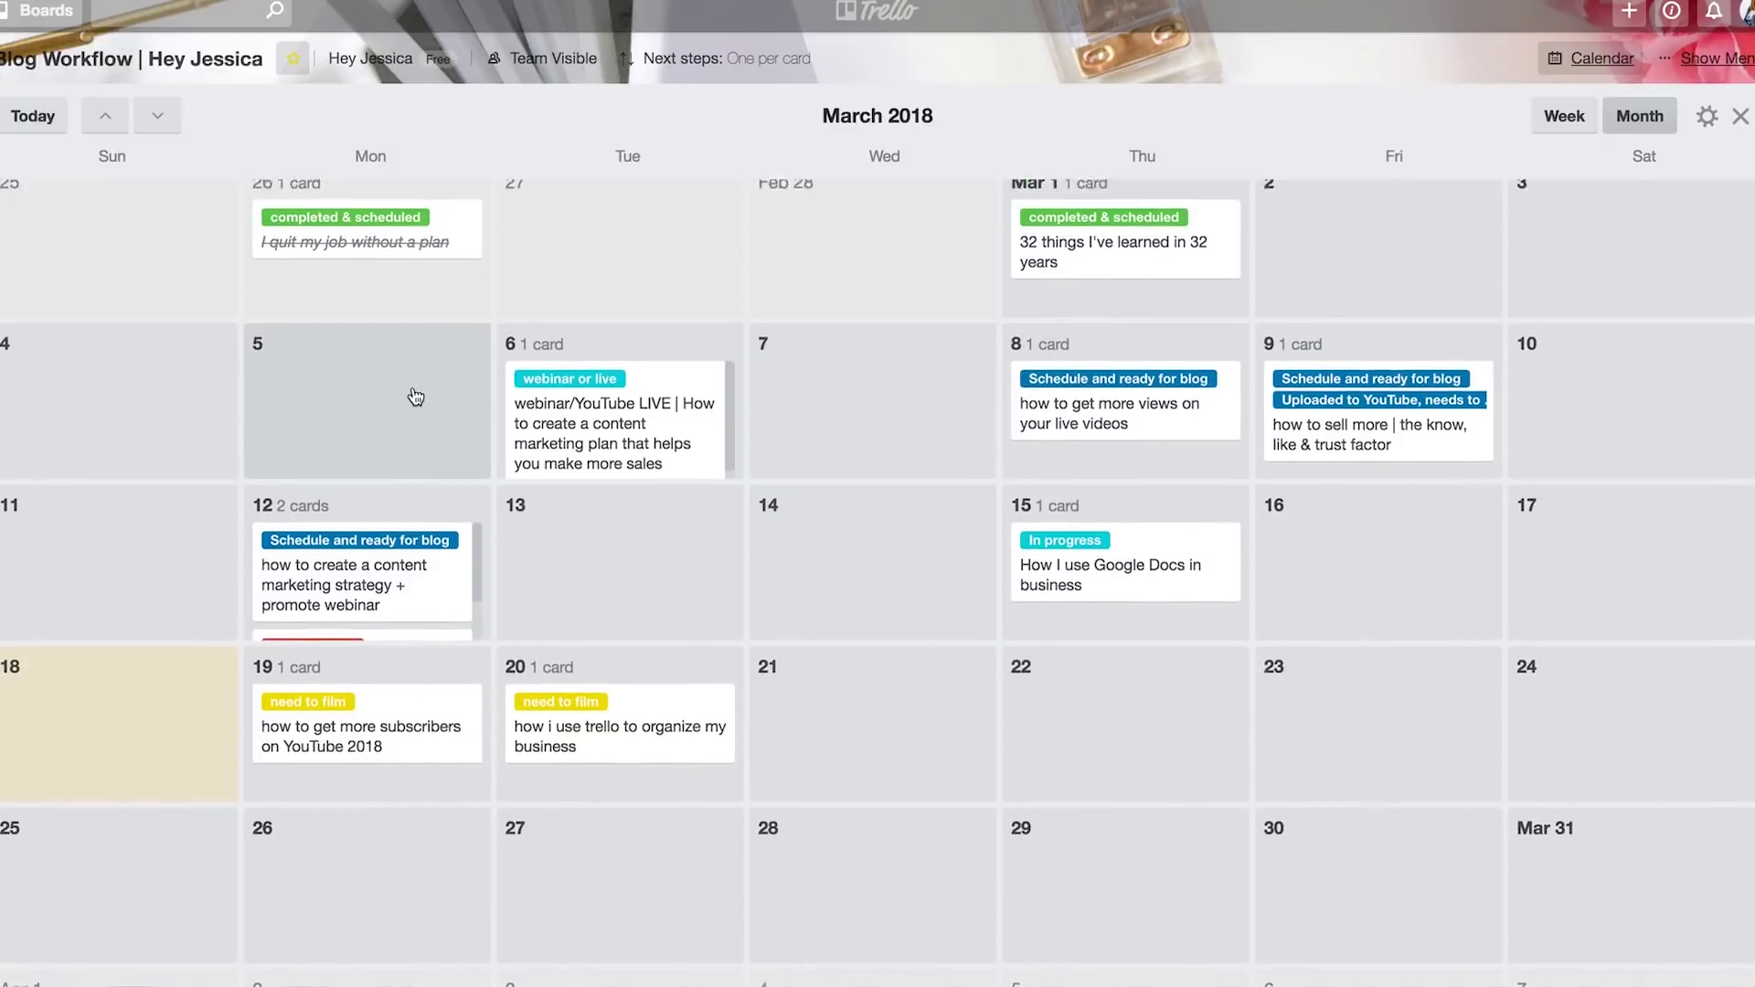
{"action": "left_click", "coordinate": [32, 13]}
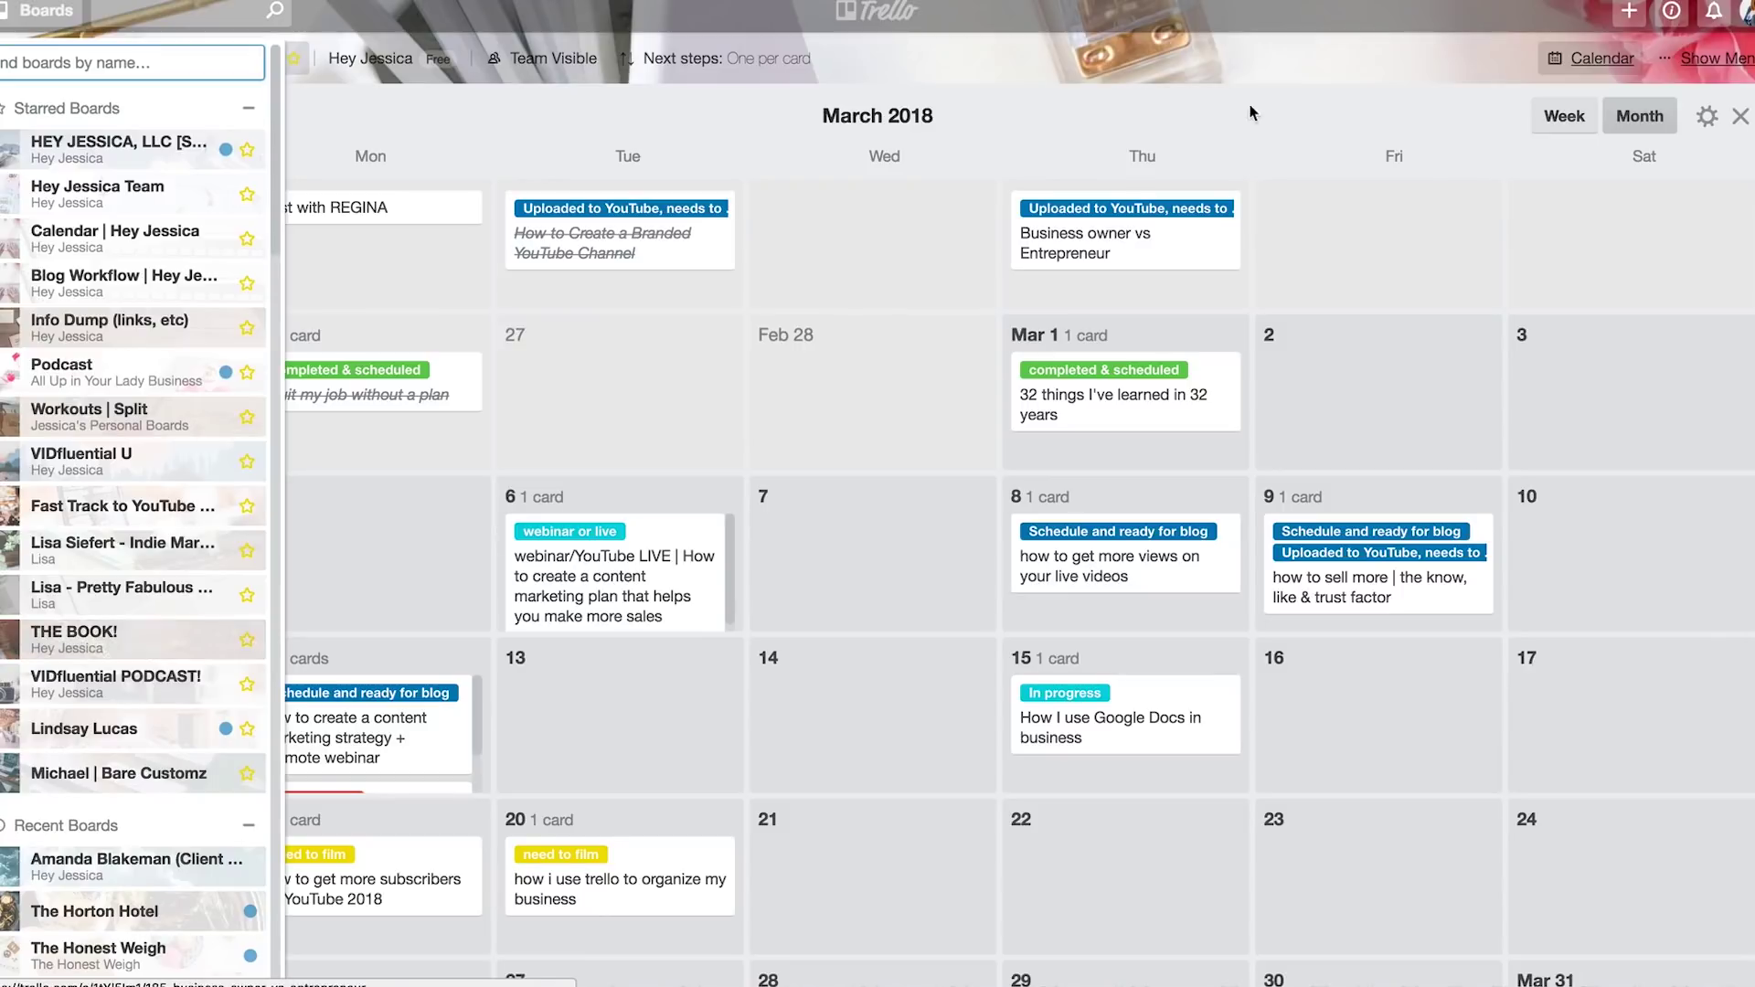
{"action": "left_click", "coordinate": [1210, 68]}
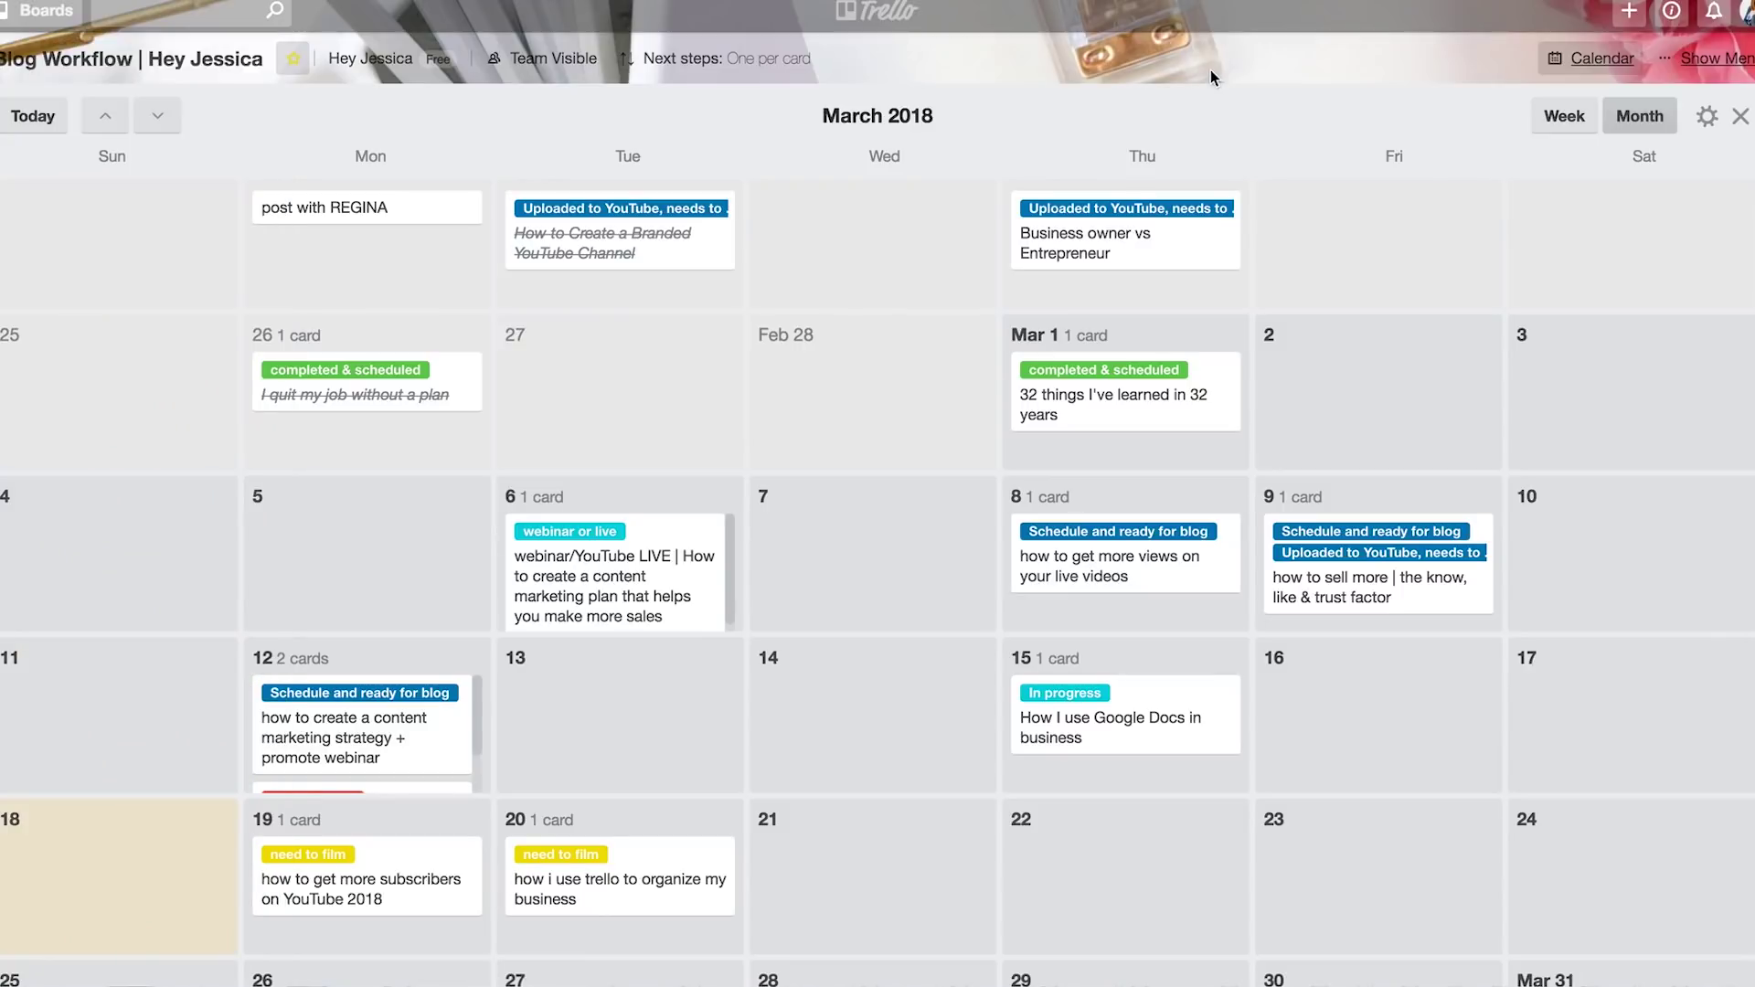